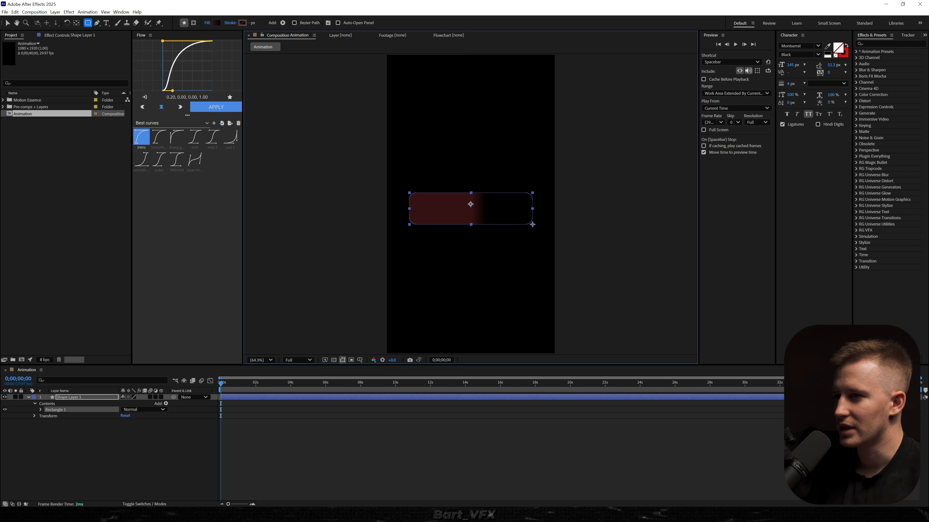
# Step: Change the rounded rectangle's gradient fill to a solid light grey colour
pyautogui.press('v')
pyautogui.click(269, 23)
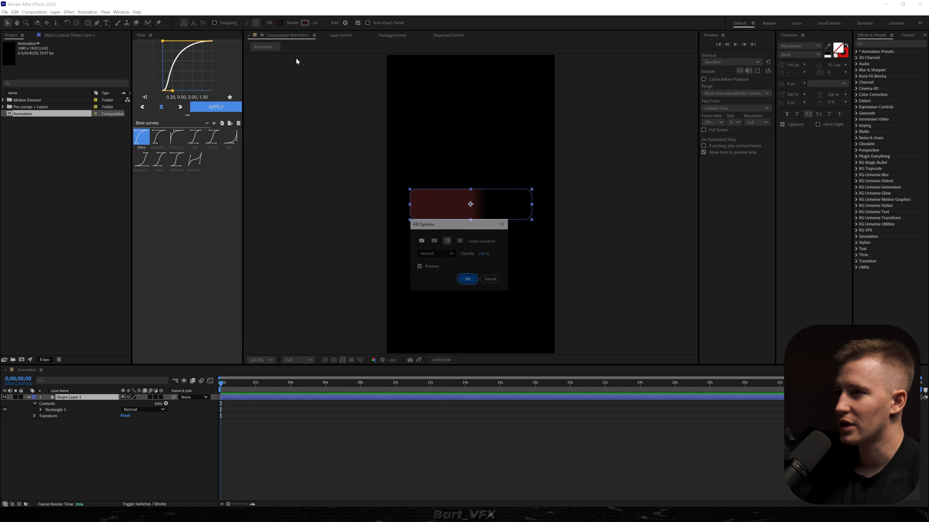
pyautogui.click(434, 241)
pyautogui.click(467, 279)
pyautogui.click(279, 22)
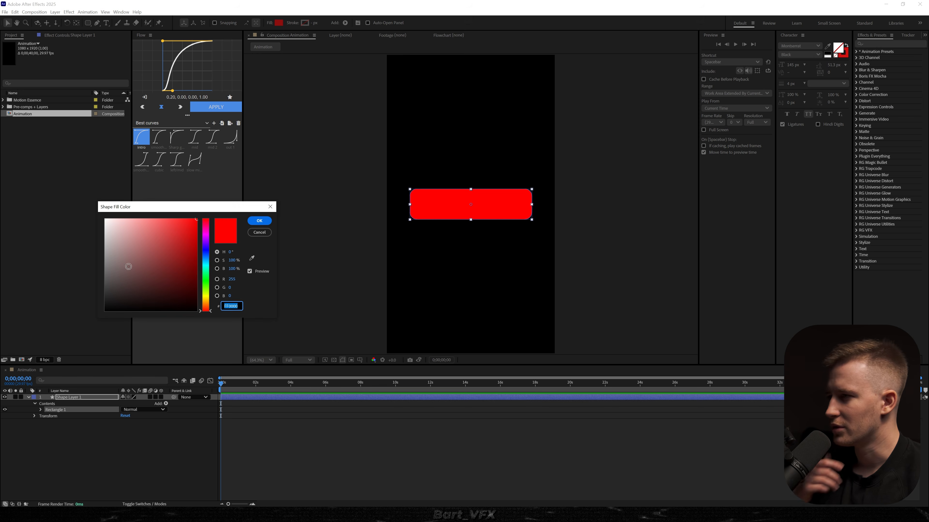
pyautogui.moveTo(129, 266)
pyautogui.mouseDown()
pyautogui.moveTo(74, 263)
pyautogui.moveTo(74, 236)
pyautogui.moveTo(54, 258)
pyautogui.moveTo(65, 243)
pyautogui.mouseUp()
pyautogui.press('Return')
# Step: Animate the rectangle's Size with unlinked proportions so its width grows from 0 at the first frame, and preview it
pyautogui.click(829, 170)
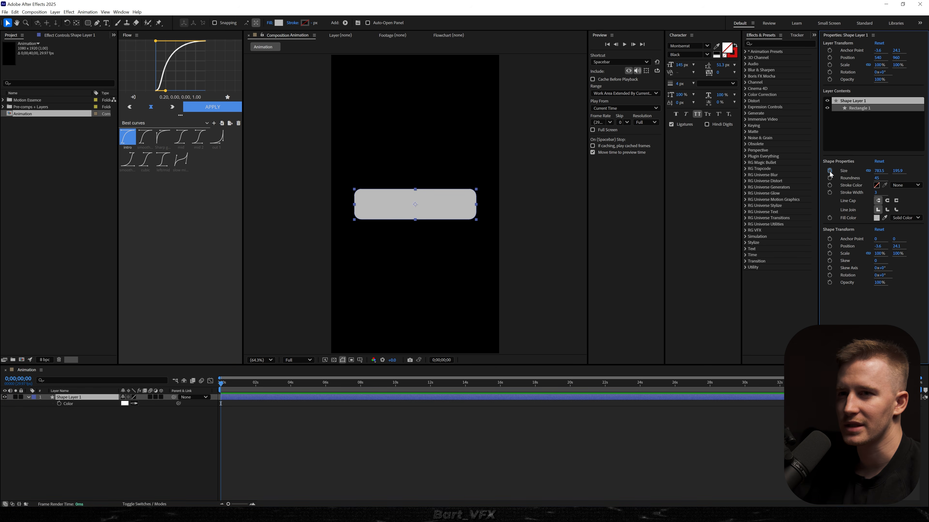
pyautogui.click(868, 171)
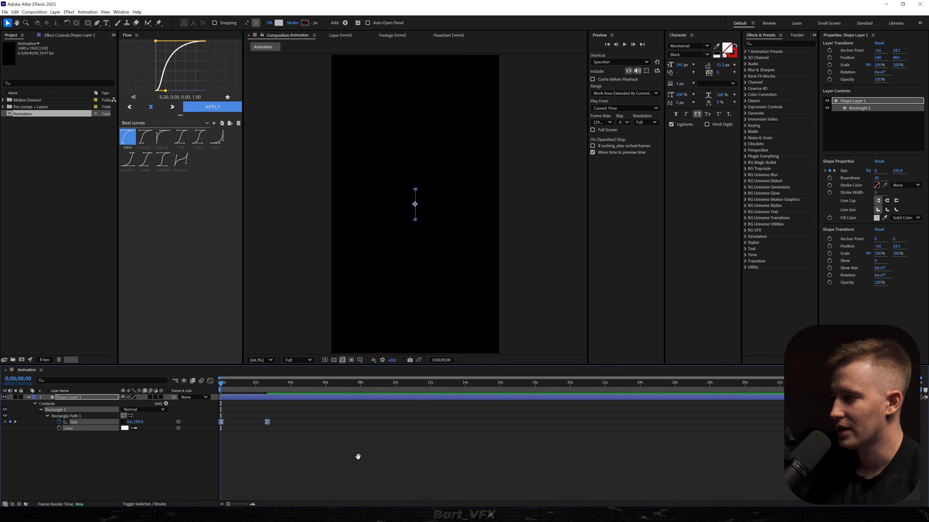
pyautogui.press('space')
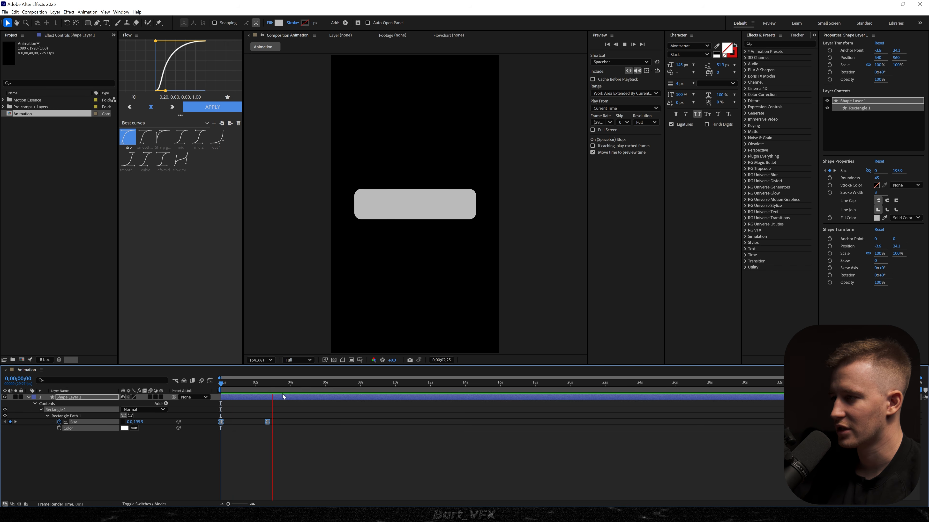
pyautogui.press('space')
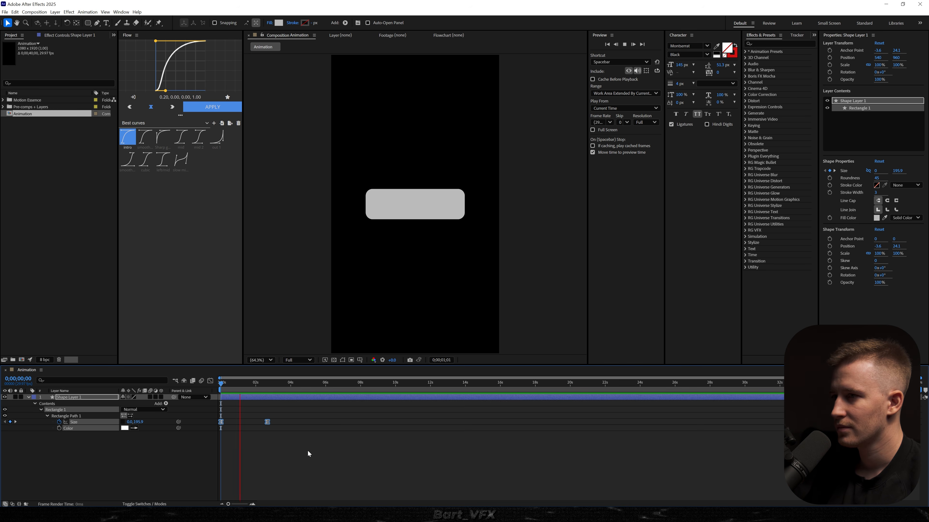
# Step: Duplicate the rectangle layer and pre-compose both layers into a composition named "Notification"
pyautogui.hotkey('ctrl', 'd')
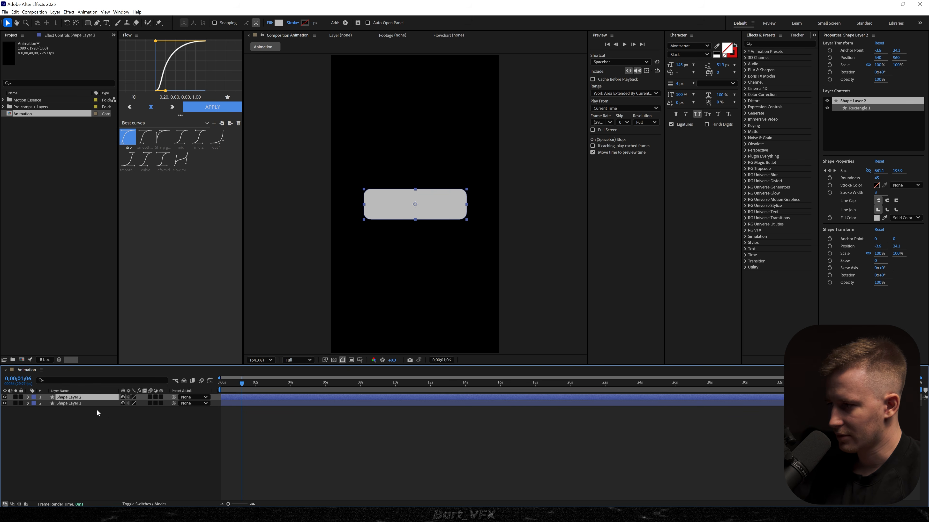
pyautogui.hotkey('ctrl', 'a')
pyautogui.hotkey('ctrl', 'shift', 'c')
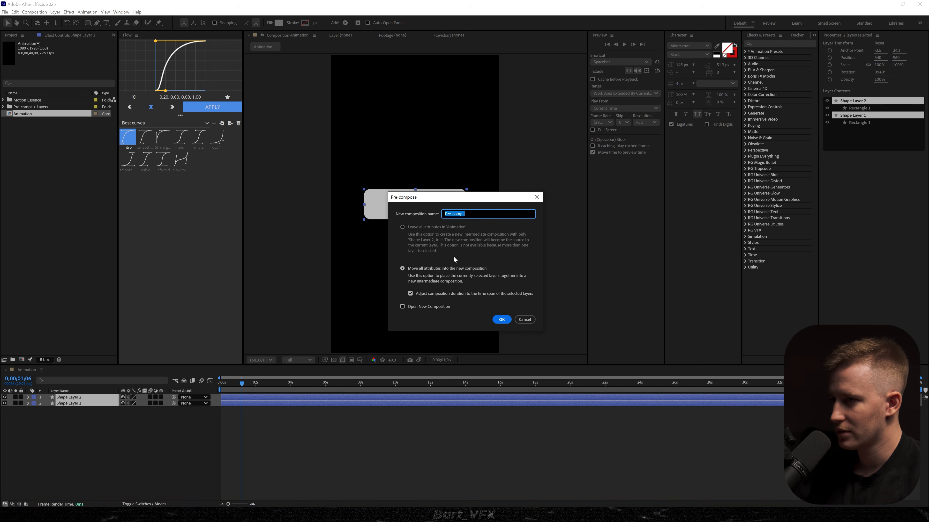
pyautogui.write('Notification')
pyautogui.press('Return')
# Step: Move the Notification layer up to a Y position of about 707 and preview the animation
pyautogui.moveTo(418, 200); pyautogui.dragTo(417, 161)
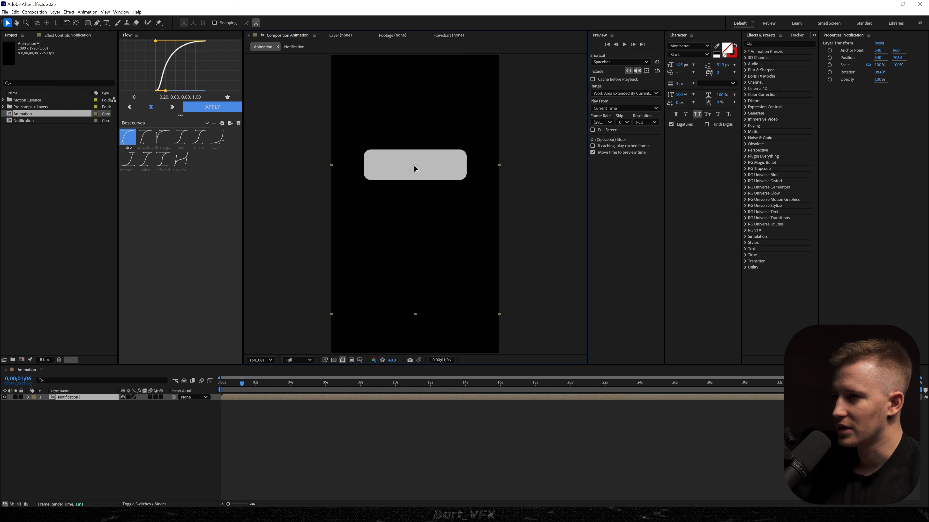
pyautogui.click(405, 426)
pyautogui.scroll(1, 430, 228)
pyautogui.press('space')
pyautogui.press('space')
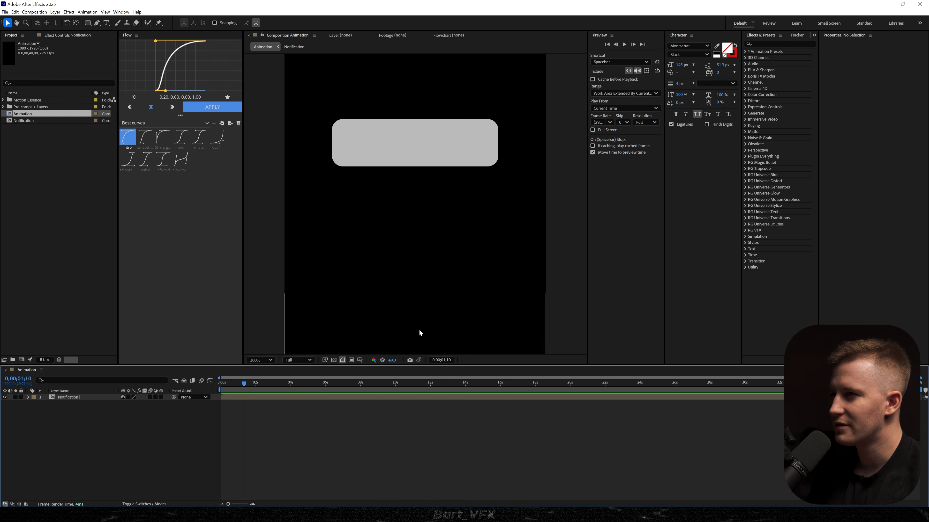
# Step: Draw a rounded rectangle about 268 by 230 below the notification bar and position it
pyautogui.press('q')
pyautogui.moveTo(336, 170); pyautogui.dragTo(400, 221)
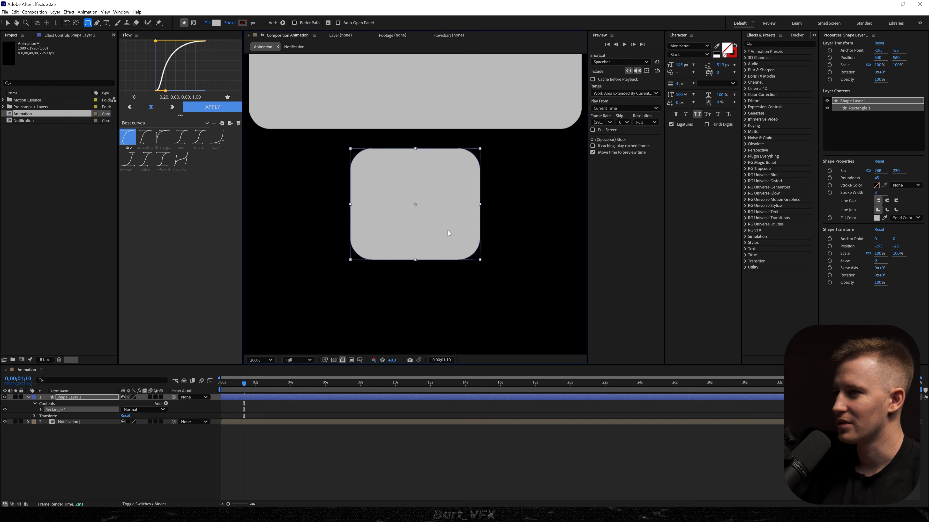
pyautogui.press('v')
pyautogui.moveTo(447, 232); pyautogui.dragTo(489, 224)
# Step: Duplicate the rounded rectangle and widen the copy to about 401 with its size proportions unlinked
pyautogui.hotkey('ctrl', 'd')
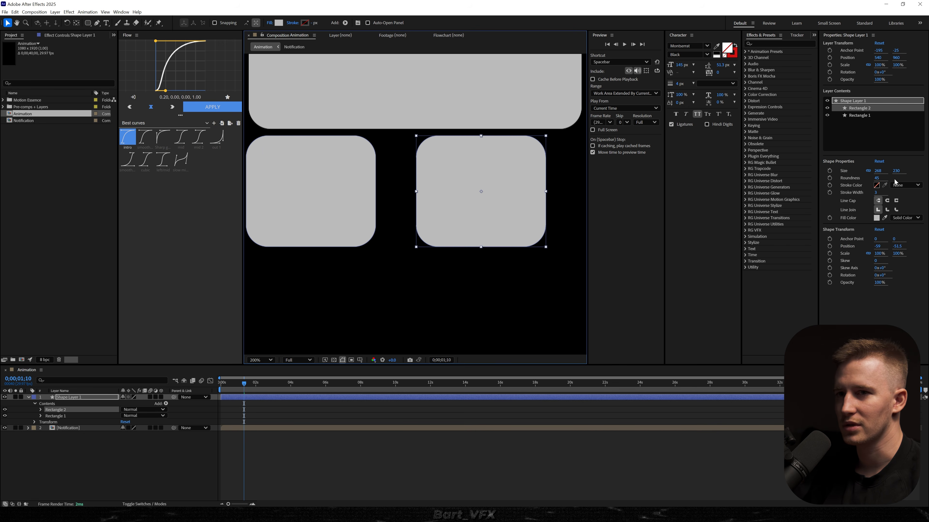
pyautogui.click(867, 171)
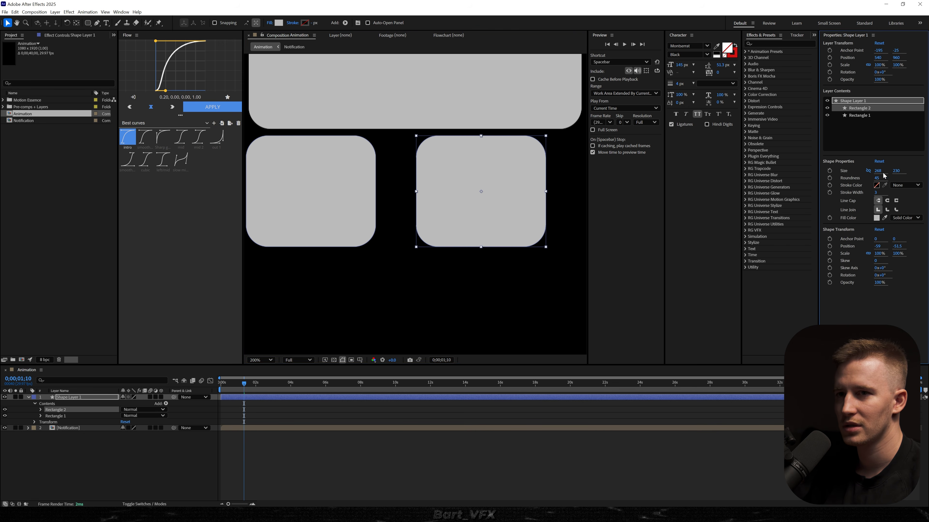
pyautogui.moveTo(883, 171); pyautogui.dragTo(923, 173)
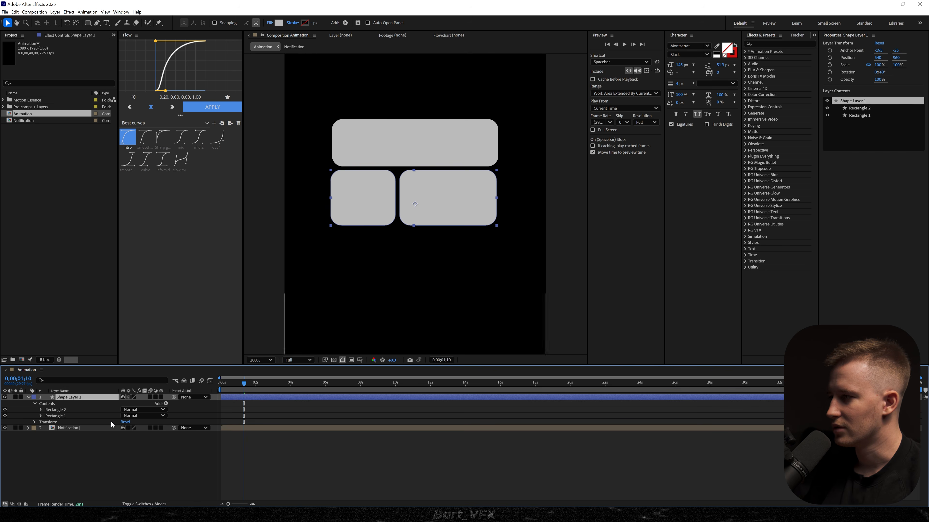
# Step: Draw a placeholder rounded rectangle about 278 by 220 on a separate new shape layer below the existing boxes
pyautogui.click(53, 410)
pyautogui.click(90, 452)
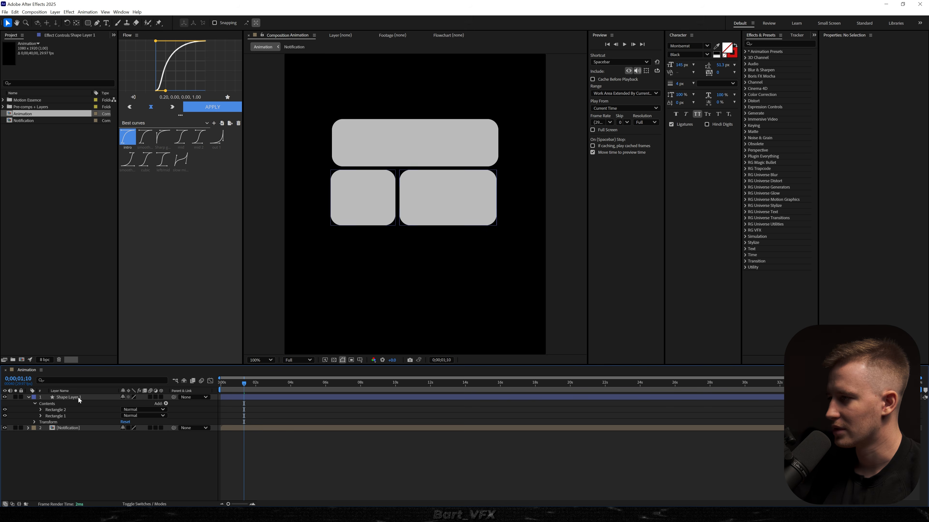
pyautogui.press('q')
pyautogui.moveTo(363, 254); pyautogui.dragTo(431, 308)
pyautogui.click(81, 465)
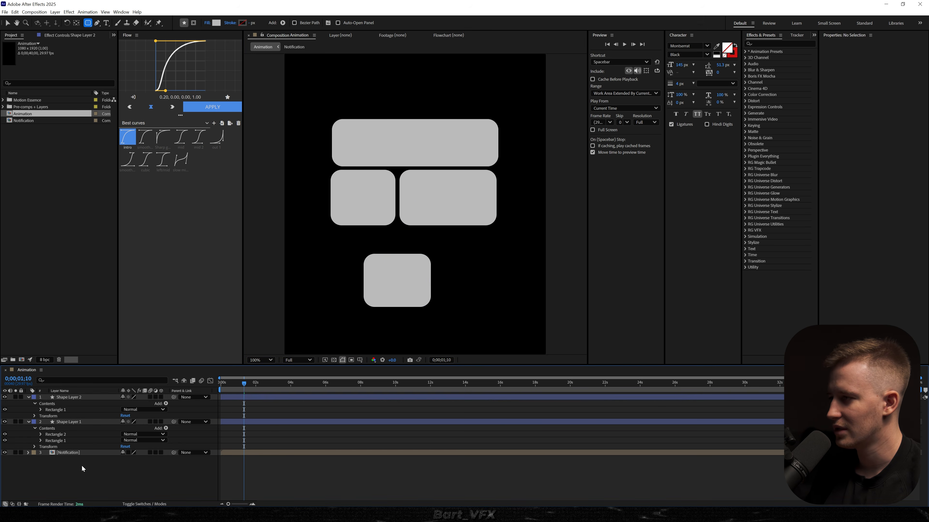
# Step: Copy Rectangle 2 from Shape Layer 1 into Shape Layer 2 and delete the placeholder rectangle there
pyautogui.click(56, 434)
pyautogui.click(72, 396)
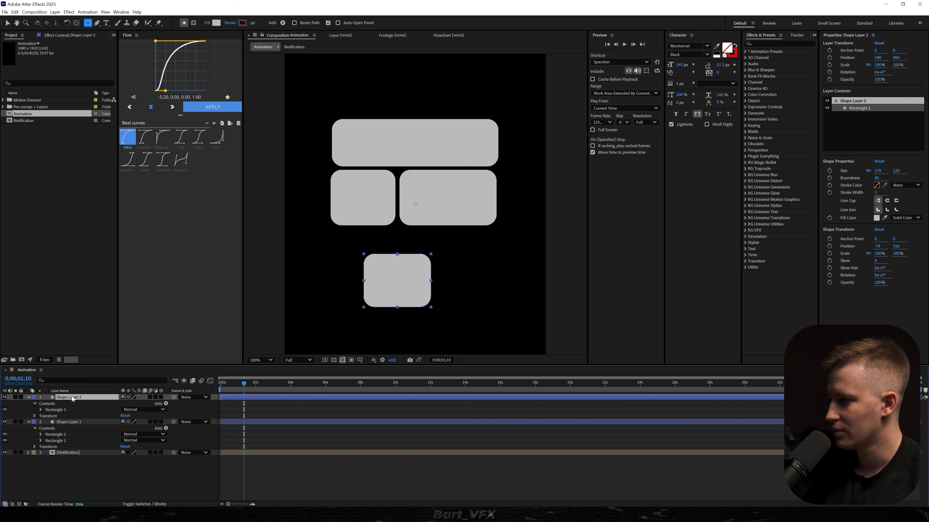
pyautogui.hotkey('ctrl', 'v')
pyautogui.press('Delete')
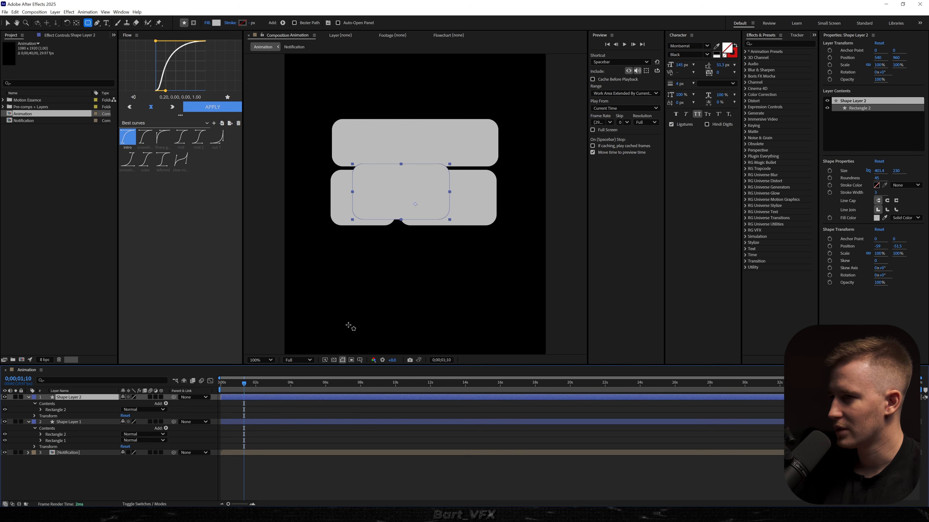
# Step: Delete the original Rectangle 2 from Shape Layer 1 and move the pasted wide box beside the small box
pyautogui.click(63, 434)
pyautogui.press('Delete')
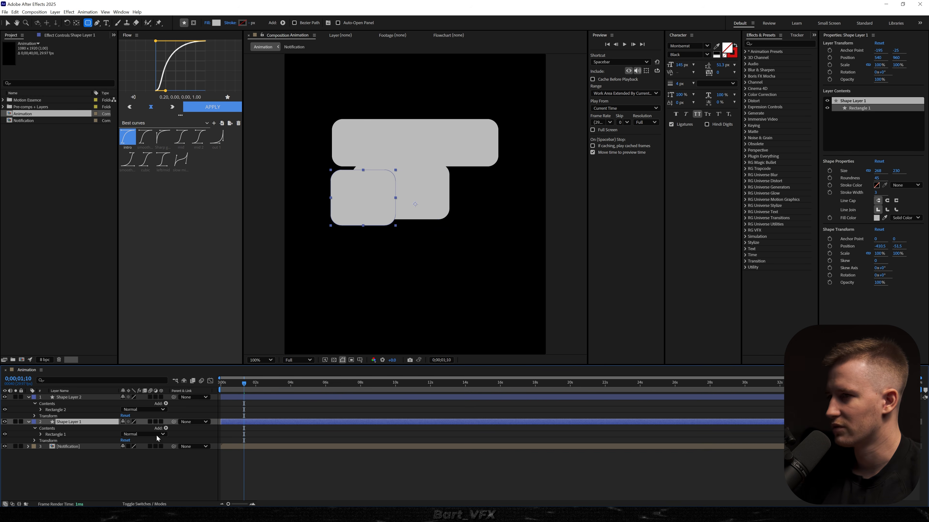
pyautogui.press('v')
pyautogui.moveTo(438, 192); pyautogui.dragTo(466, 202)
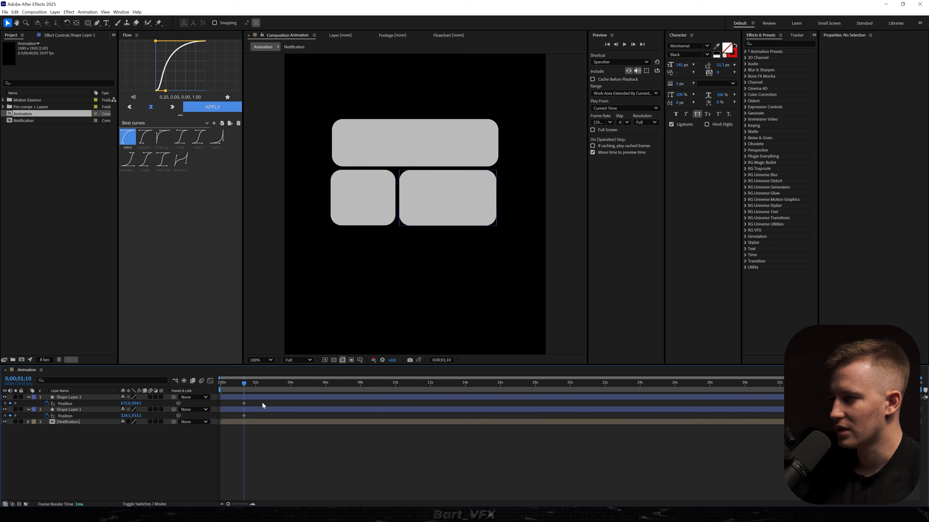
# Step: Move both lower boxes' Position keyframes to about 4 seconds, then keyframe them at Y about 1186 at 0 seconds and preview
pyautogui.moveTo(262, 402); pyautogui.dragTo(291, 416)
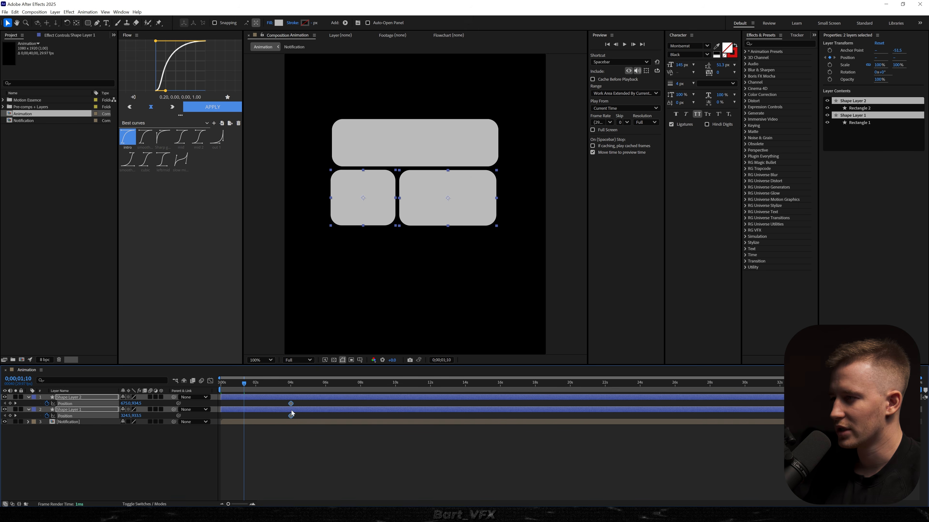
pyautogui.moveTo(253, 385); pyautogui.dragTo(219, 391)
pyautogui.moveTo(443, 206); pyautogui.dragTo(444, 267)
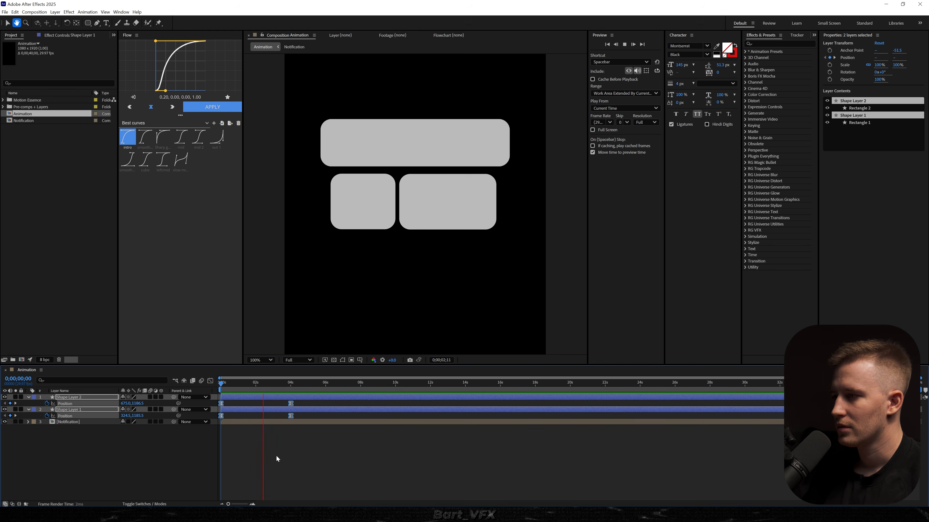
pyautogui.press('space')
pyautogui.click(277, 454)
# Step: Move the final Position keyframes of both lower boxes earlier to about 1.5 seconds and preview the faster slide
pyautogui.moveTo(293, 402); pyautogui.dragTo(276, 420)
pyautogui.moveTo(289, 417); pyautogui.dragTo(209, 393)
pyautogui.press('space')
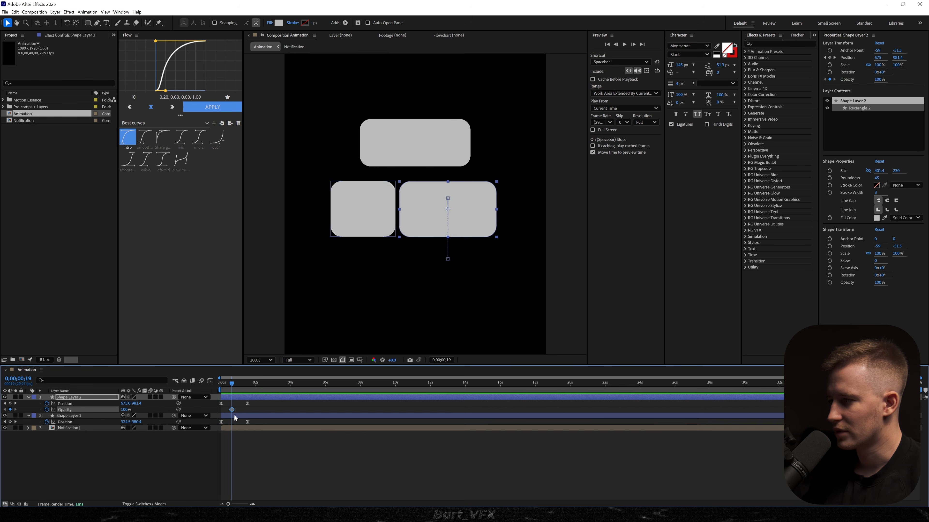
# Step: Keyframe Shape Layer 1's opacity at 100% at 0;00;00;19, and set 0% opacity on both shape layers at the start
pyautogui.click(235, 416)
pyautogui.hotkey('alt', 'shift', 't')
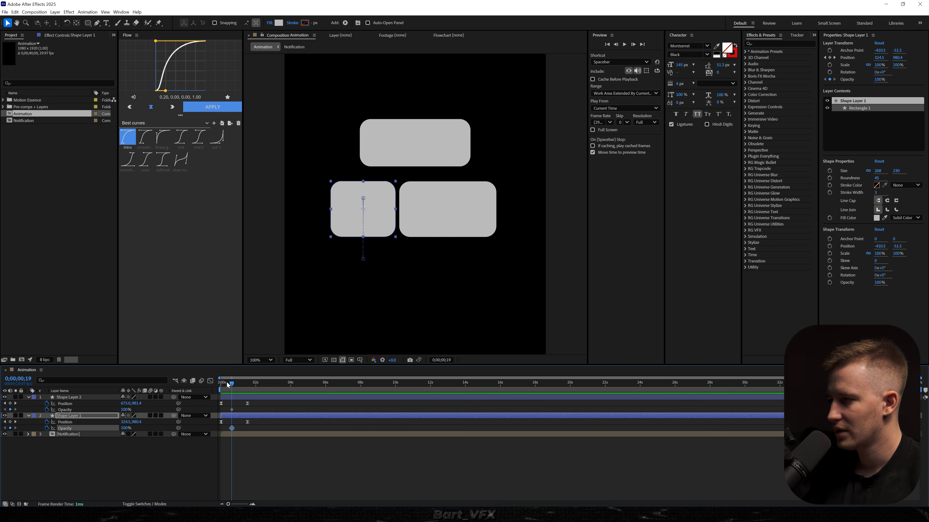
pyautogui.moveTo(228, 383); pyautogui.dragTo(246, 418)
pyautogui.click(128, 428)
pyautogui.write('0')
pyautogui.press('Return')
pyautogui.click(127, 410)
pyautogui.write('0')
# Step: Stagger the two shape layers so Shape Layer 1 starts about 9 frames in and Shape Layer 2 follows, and preview
pyautogui.keyDown('shift'); pyautogui.click(242, 417); pyautogui.keyUp('shift')
pyautogui.press('space')
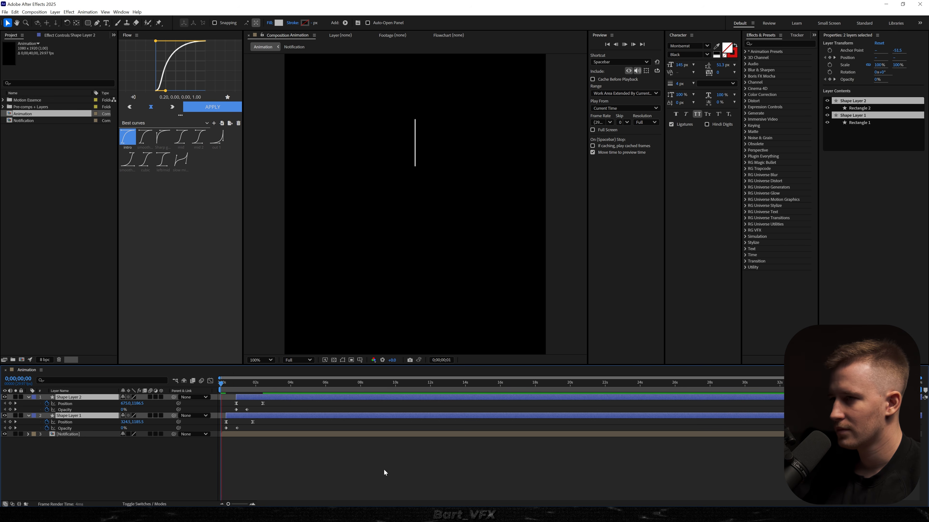
pyautogui.press('space')
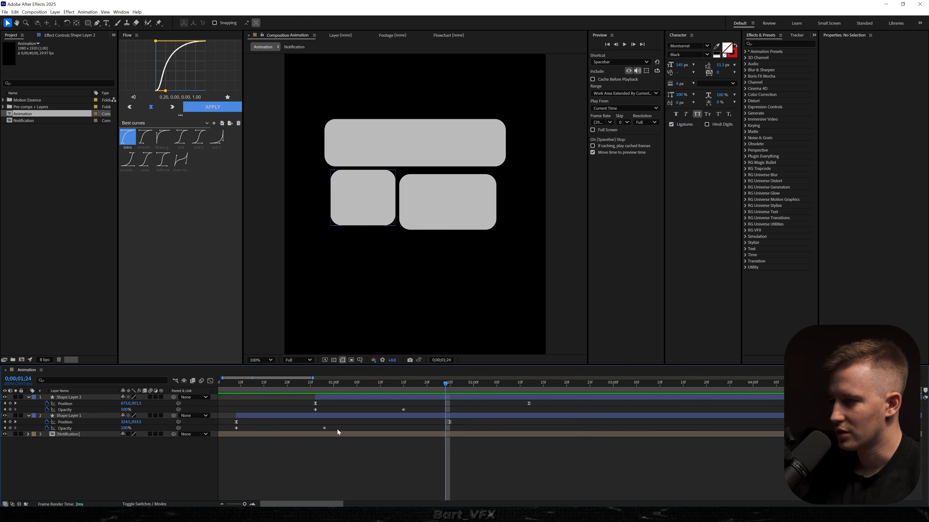
# Step: Shift the Opacity keyframes of both lower boxes a few frames later than the start of their Position keyframes
pyautogui.hscroll(-2, 338, 430)
pyautogui.moveTo(365, 437); pyautogui.dragTo(239, 430)
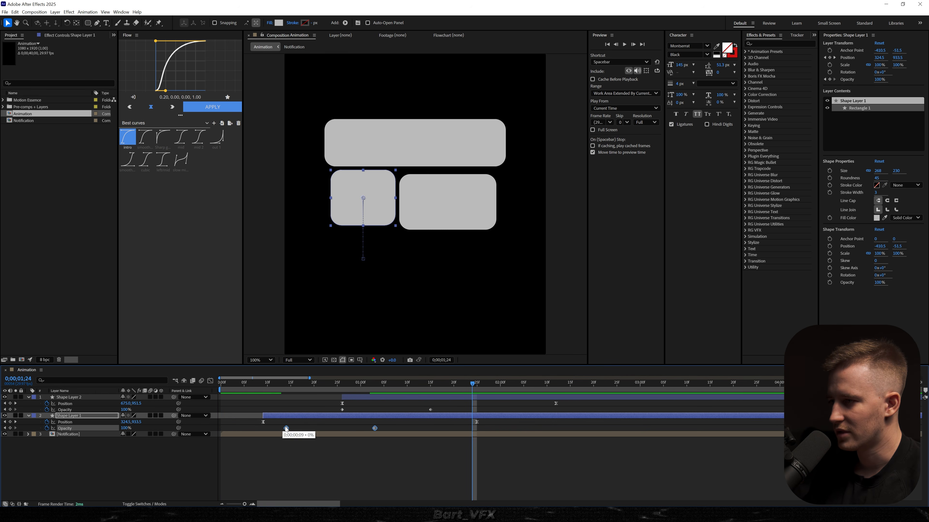
pyautogui.moveTo(444, 421); pyautogui.dragTo(366, 409)
pyautogui.press('space')
pyautogui.scroll(-2, 358, 441)
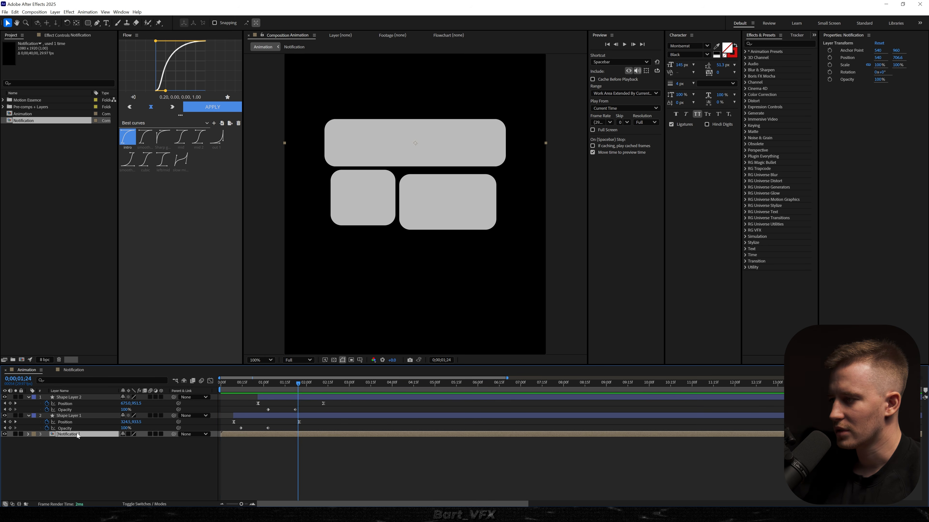
# Step: Inside the Notification composition, reduce the final Size keyframe width of both shape layers to about 712
pyautogui.doubleClick(77, 433)
pyautogui.click(265, 403)
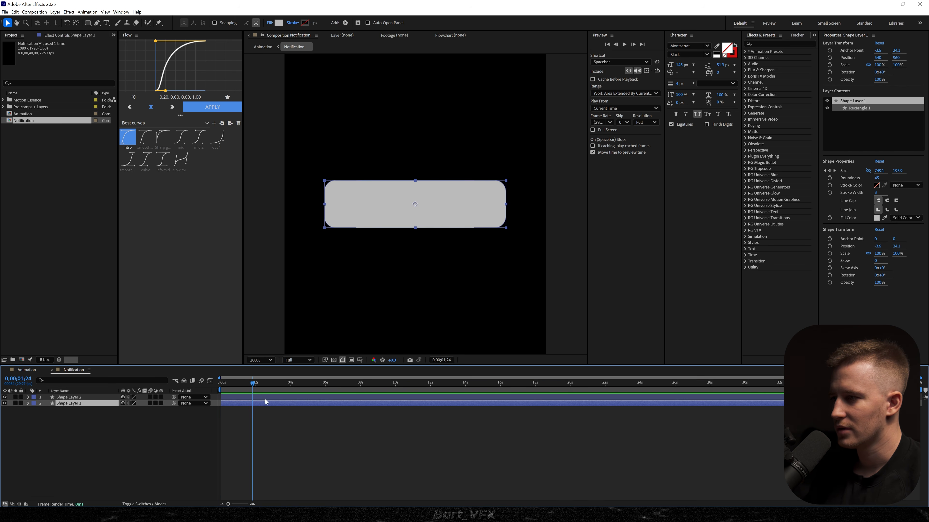
pyautogui.keyDown('shift'); pyautogui.click(286, 397); pyautogui.keyUp('shift')
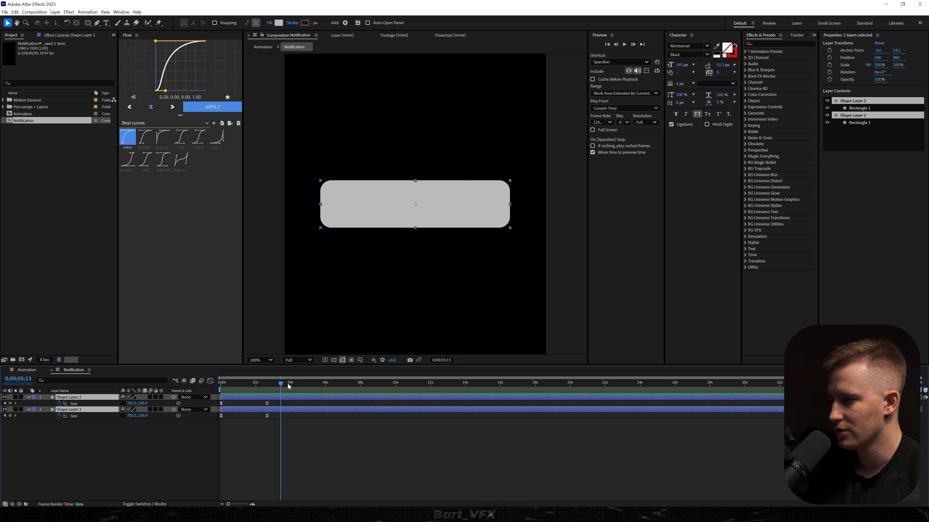
pyautogui.moveTo(125, 415); pyautogui.dragTo(99, 416)
pyautogui.click(132, 426)
# Step: Return to the Animation composition, fade the Notification layer in from 0% opacity at 0;00;00;09 to 100%, and preview it
pyautogui.press('Tab')
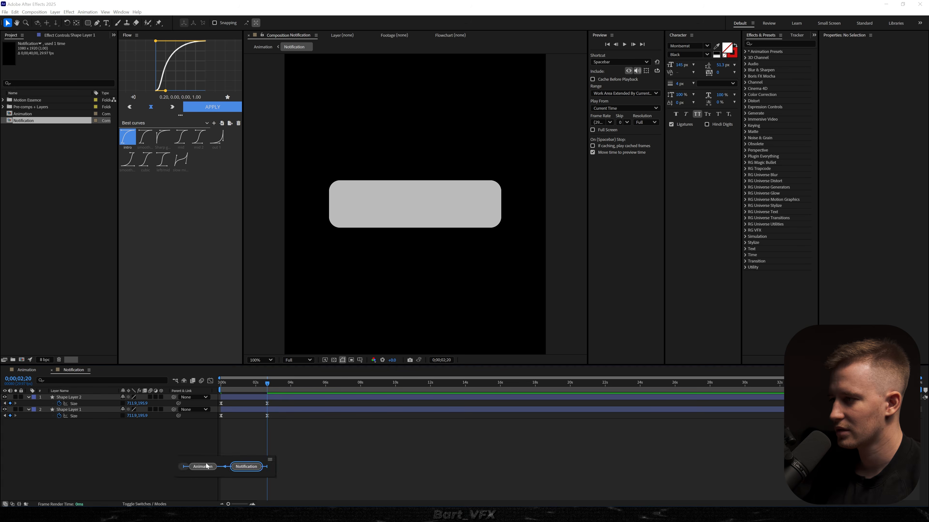
pyautogui.click(204, 468)
pyautogui.click(250, 435)
pyautogui.hotkey('alt', 'shift', 't')
pyautogui.moveTo(251, 383); pyautogui.dragTo(233, 384)
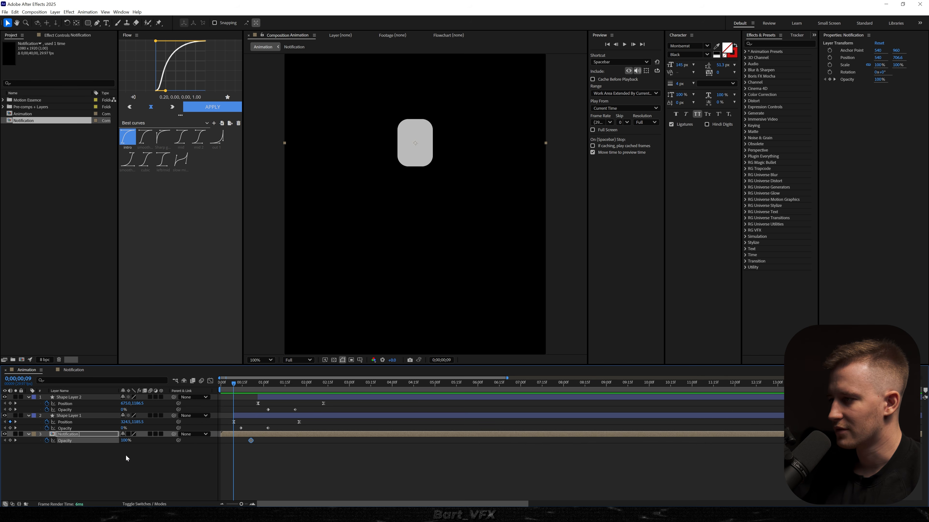
pyautogui.moveTo(122, 443); pyautogui.dragTo(87, 444)
pyautogui.press('space')
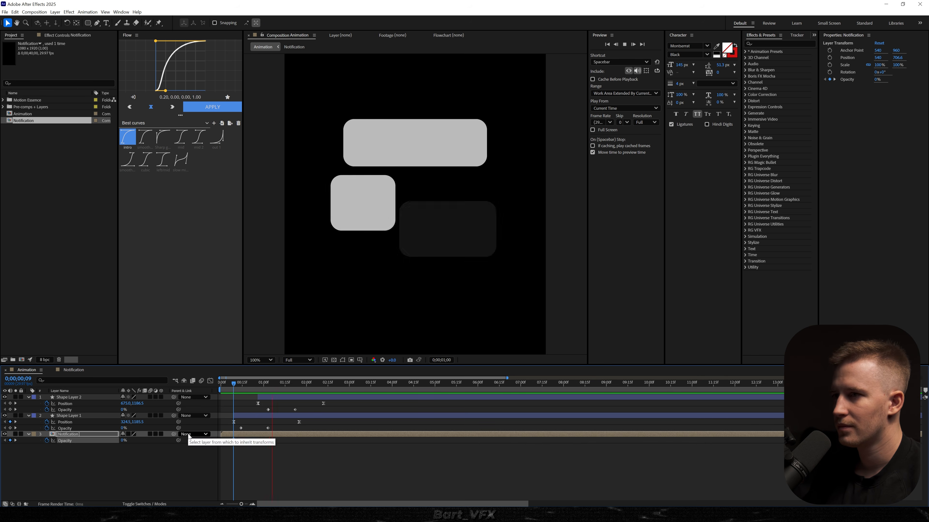
pyautogui.click(251, 453)
pyautogui.press('space')
# Step: Move the final Position keyframes of both lower shape layers earlier, and expand the Imaginative Outlines folder in the project
pyautogui.moveTo(267, 389); pyautogui.dragTo(310, 410)
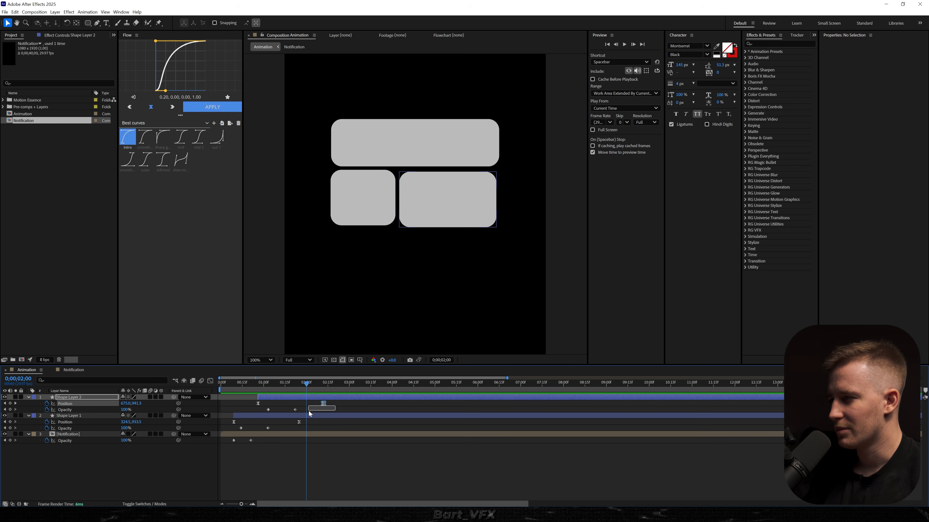
pyautogui.keyDown('shift'); pyautogui.click(299, 422); pyautogui.keyUp('shift')
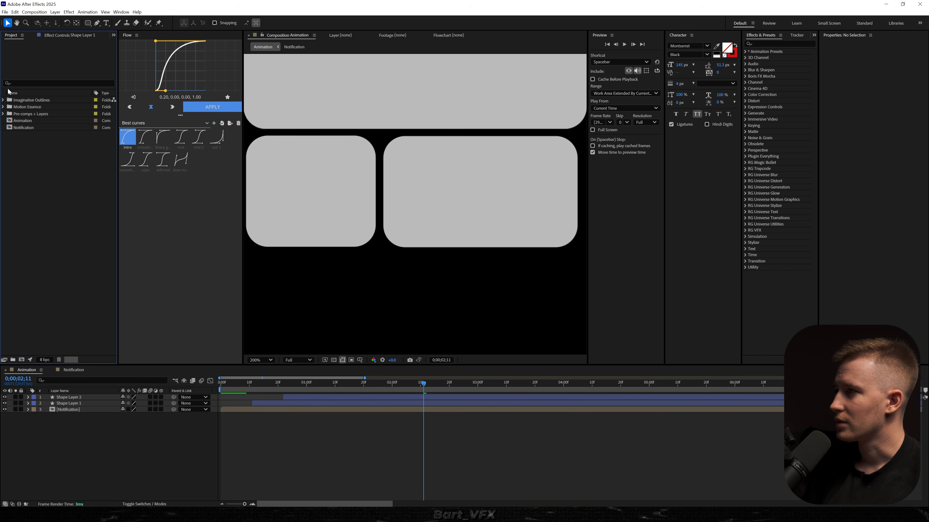
pyautogui.click(3, 100)
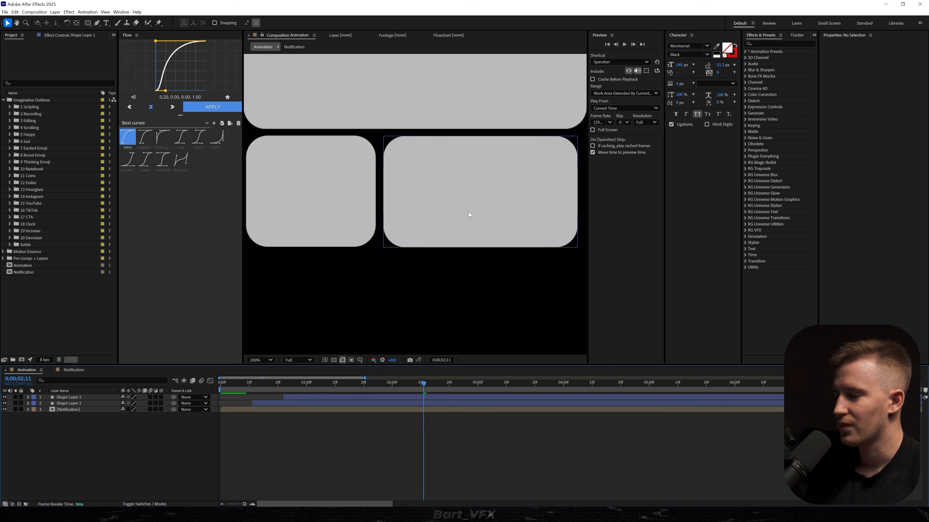
pyautogui.scroll(1, 405, 207)
pyautogui.scroll(-1, 405, 207)
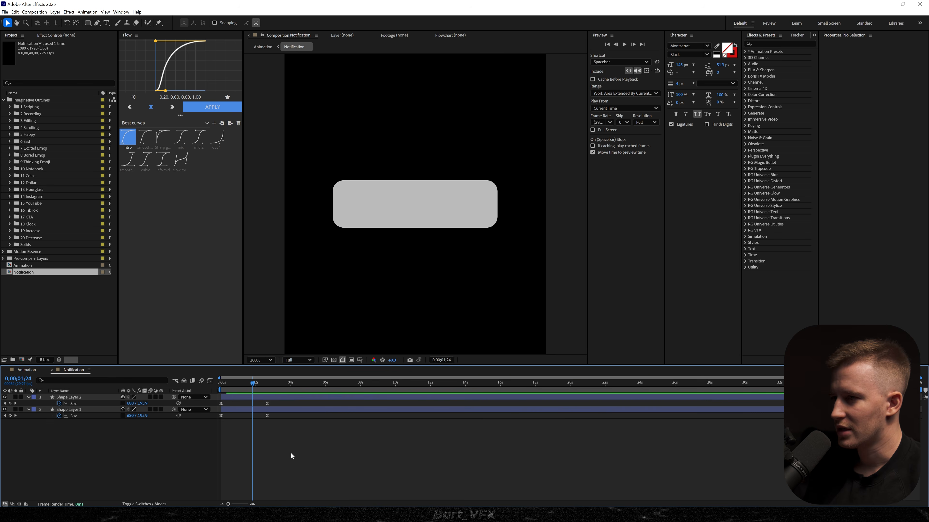
# Step: Inside the Notification composition, add the text "you just got paid", scaled to 36.3% and centred on the box
pyautogui.hotkey('ctrl', 't')
pyautogui.click(451, 261)
pyautogui.write('you just got pa')
pyautogui.write('id')
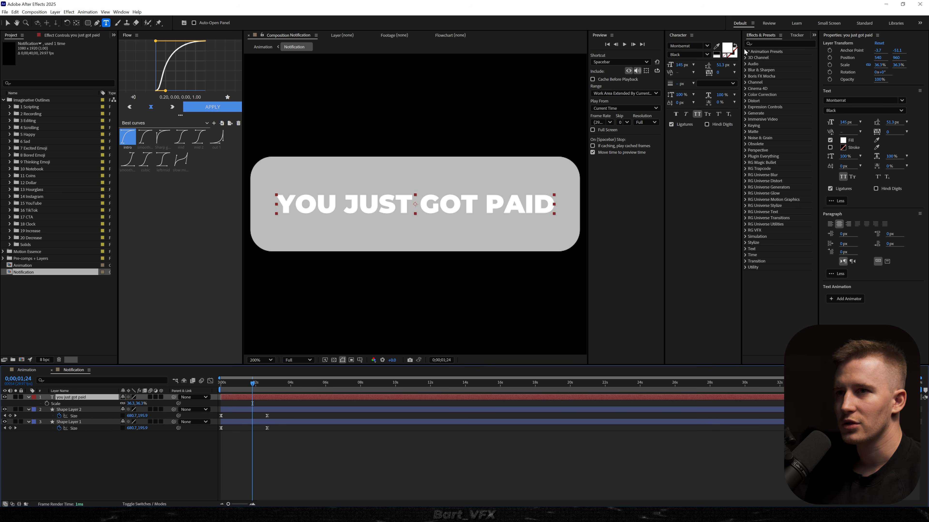
# Step: Change the fill colour of the "you just got paid" text to mid-gray, RGB 122, 122, 122
pyautogui.click(727, 48)
pyautogui.moveTo(113, 284); pyautogui.dragTo(78, 267)
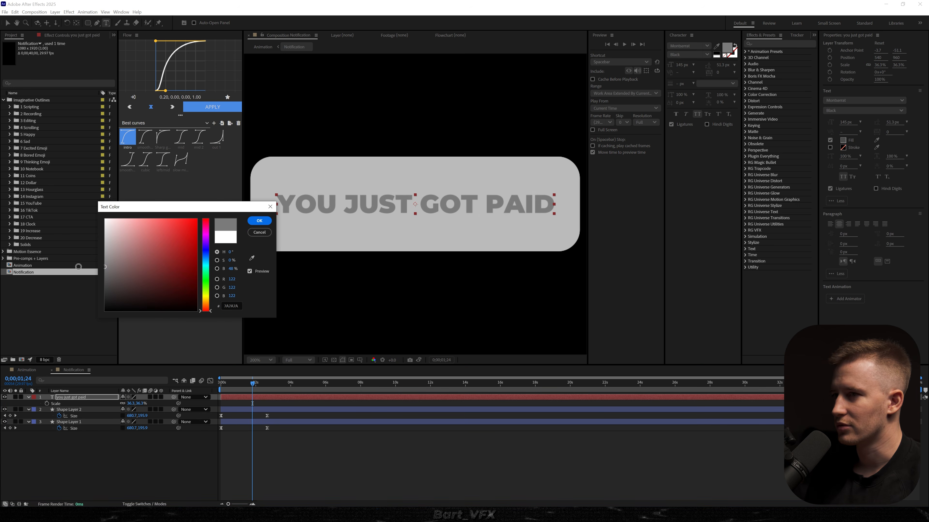
pyautogui.click(259, 220)
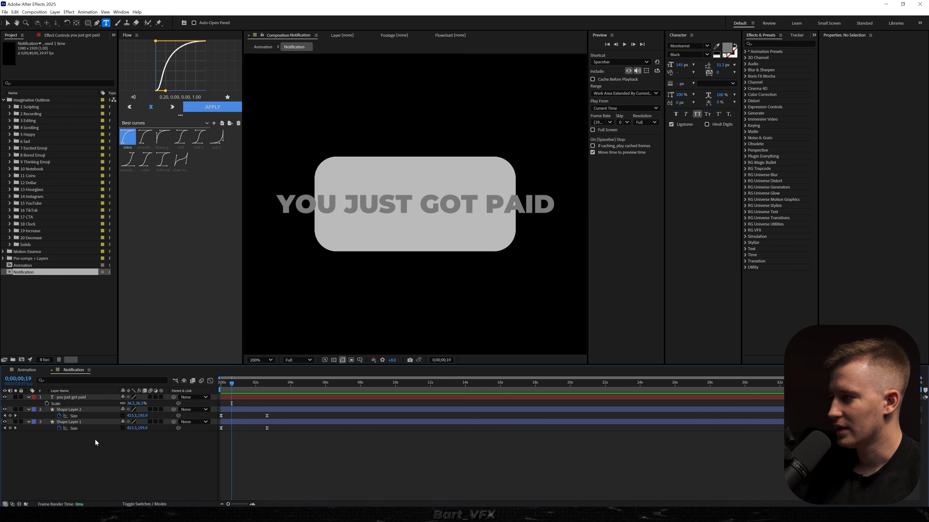
# Step: Set Shape Layer 2 as the track matte of the "you just got paid" text and preview the reveal
pyautogui.click(70, 410)
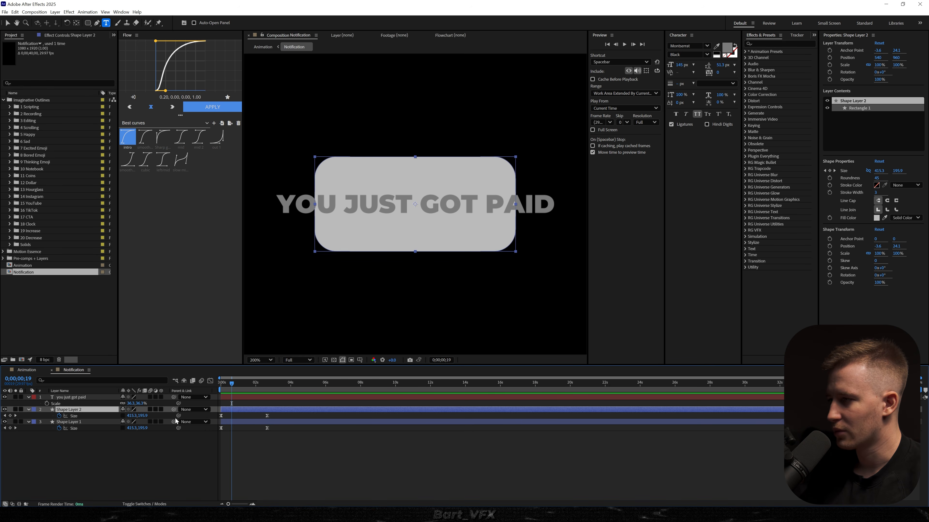
pyautogui.press('F4')
pyautogui.click(171, 397)
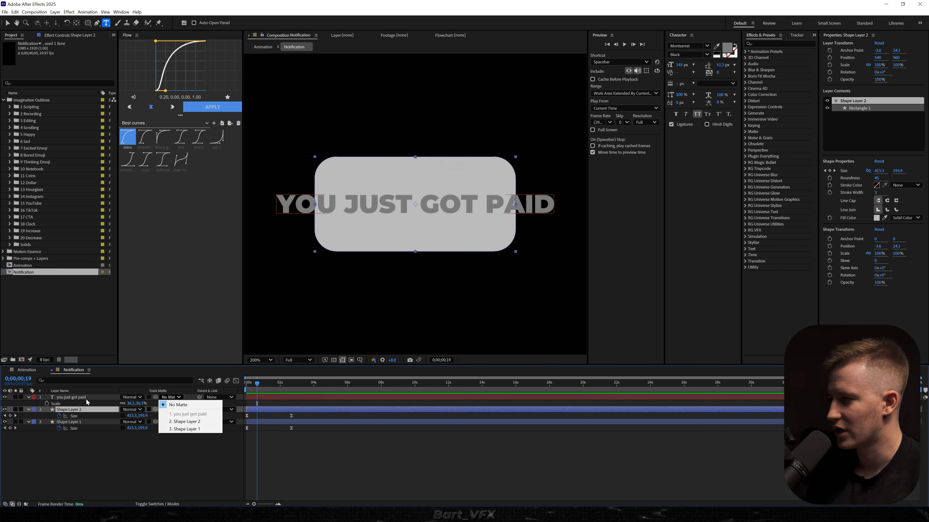
pyautogui.click(183, 422)
pyautogui.press('space')
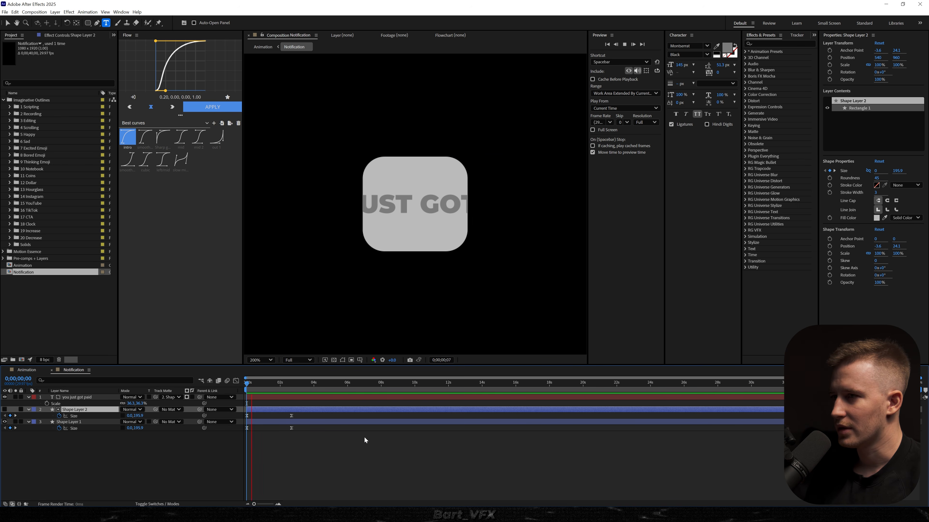
pyautogui.press('space')
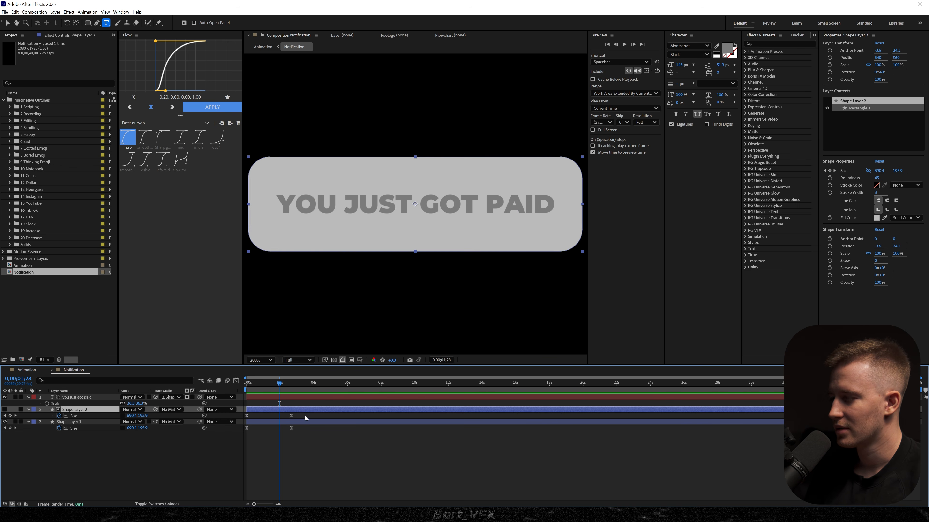
# Step: In the Animation composition, start Shape Layer 2 together with Shape Layer 1 and shift both layers' Opacity keyframes later, matching each other
pyautogui.click(283, 457)
pyautogui.press('Tab')
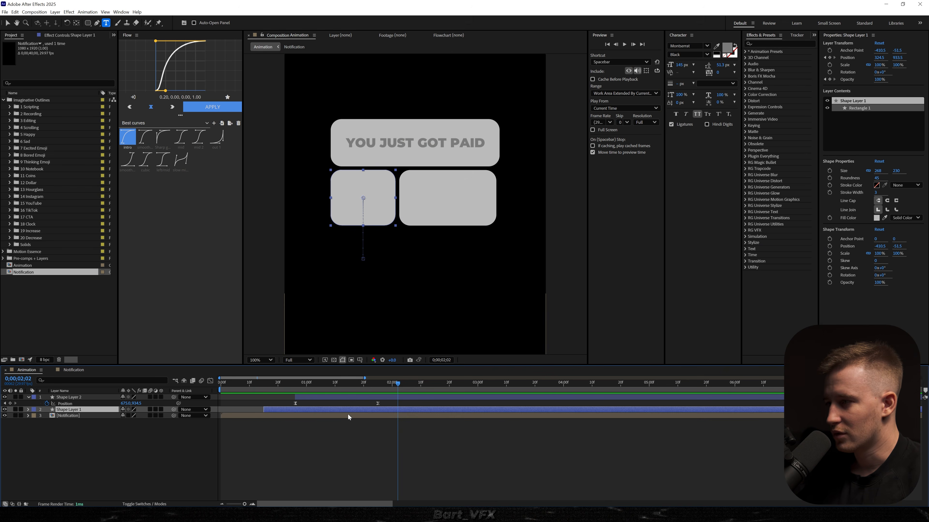
pyautogui.click(279, 422)
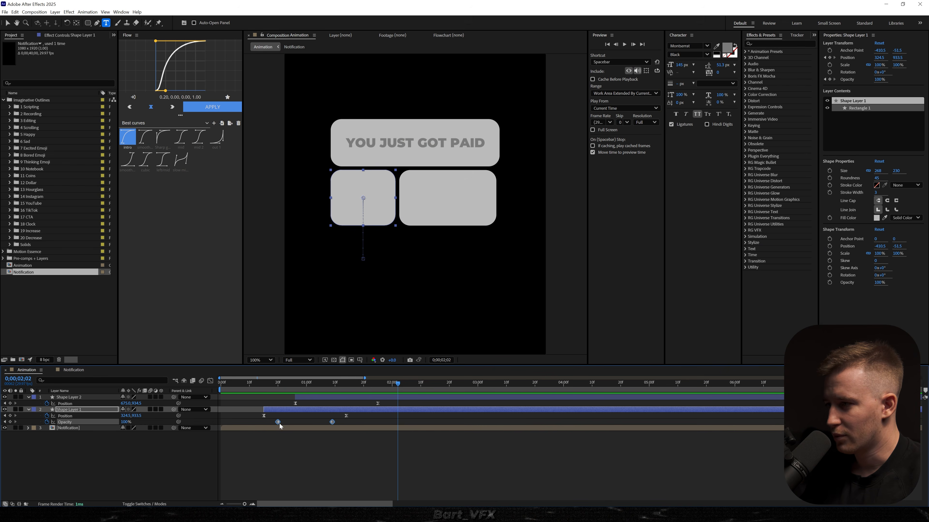
pyautogui.click(324, 397)
pyautogui.press('u')
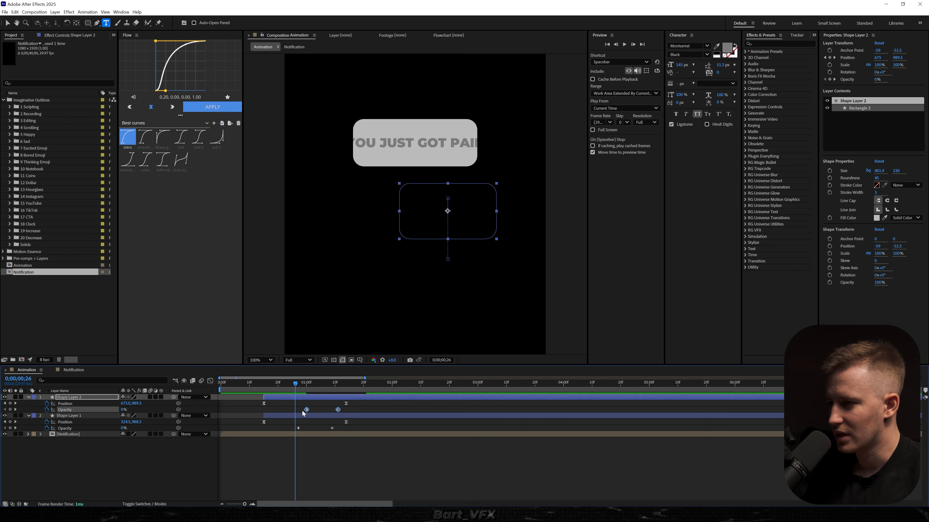
pyautogui.moveTo(306, 410); pyautogui.dragTo(334, 409)
pyautogui.click(330, 407)
# Step: At the first Position keyframes, 0;00;00;15, move both lower boxes down to about Y 1669 and preview the longer slide
pyautogui.moveTo(269, 387); pyautogui.dragTo(258, 425)
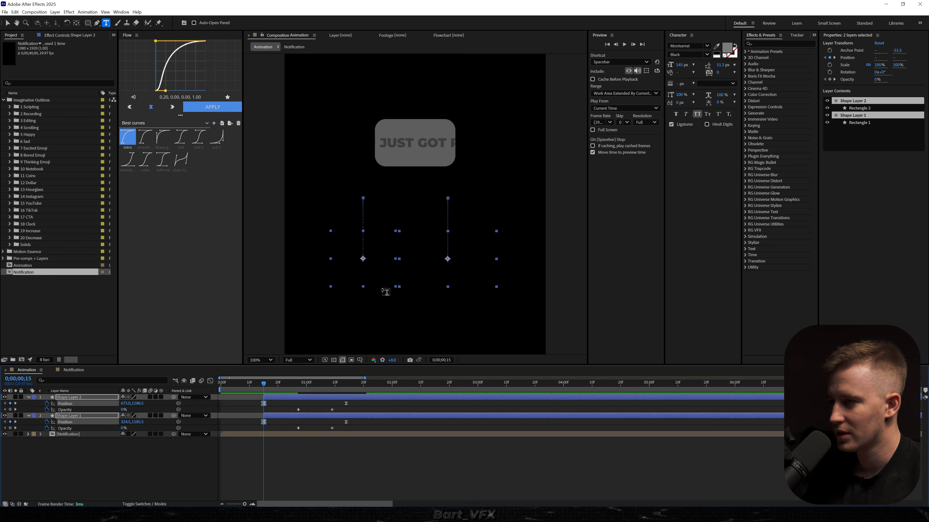
pyautogui.press('v')
pyautogui.moveTo(385, 265); pyautogui.dragTo(382, 383)
pyautogui.press('space')
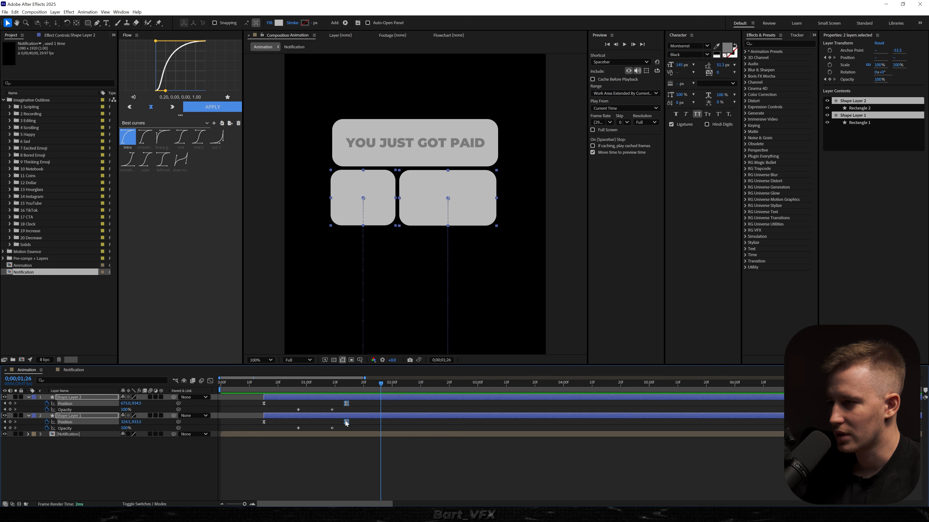
# Step: Move the final Position keyframes of both lower boxes later and apply Easy Ease to their Opacity keyframes
pyautogui.moveTo(346, 422); pyautogui.dragTo(365, 422)
pyautogui.moveTo(338, 385); pyautogui.dragTo(284, 386)
pyautogui.moveTo(342, 407); pyautogui.dragTo(294, 435)
pyautogui.press('F9')
pyautogui.press('space')
pyautogui.click(316, 441)
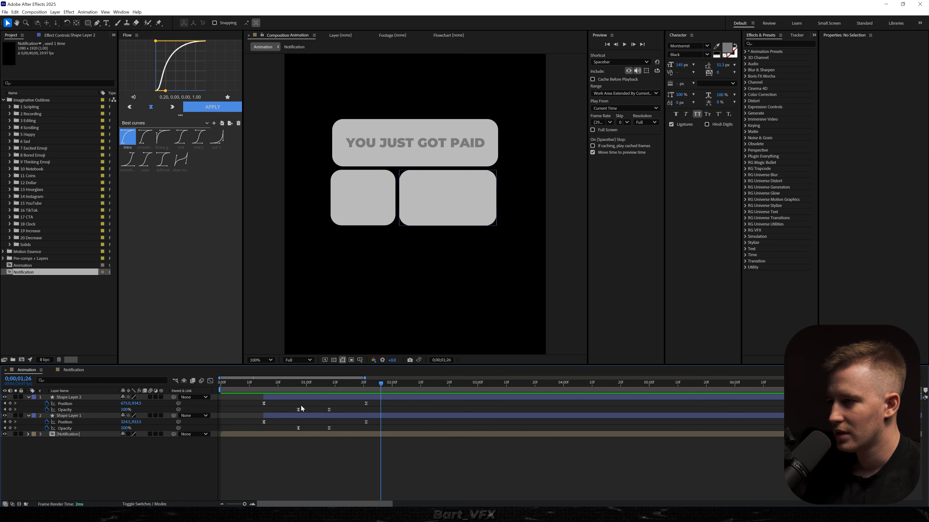
# Step: Delay Shape Layer 2 so it starts at about 0;00;00;26, and preview the stagger
pyautogui.moveTo(305, 398); pyautogui.dragTo(337, 398)
pyautogui.moveTo(325, 384); pyautogui.dragTo(252, 389)
pyautogui.press('space')
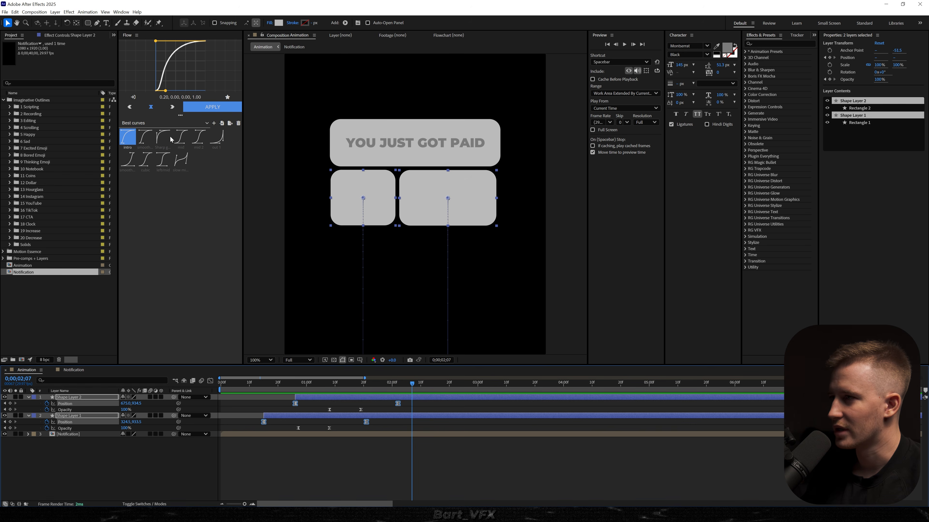
# Step: Apply the saved sharp Flow curve (0.00, 0.80, 0.24, 0.99) to both boxes' Position keyframes, preview it, and collapse the layer properties
pyautogui.click(171, 138)
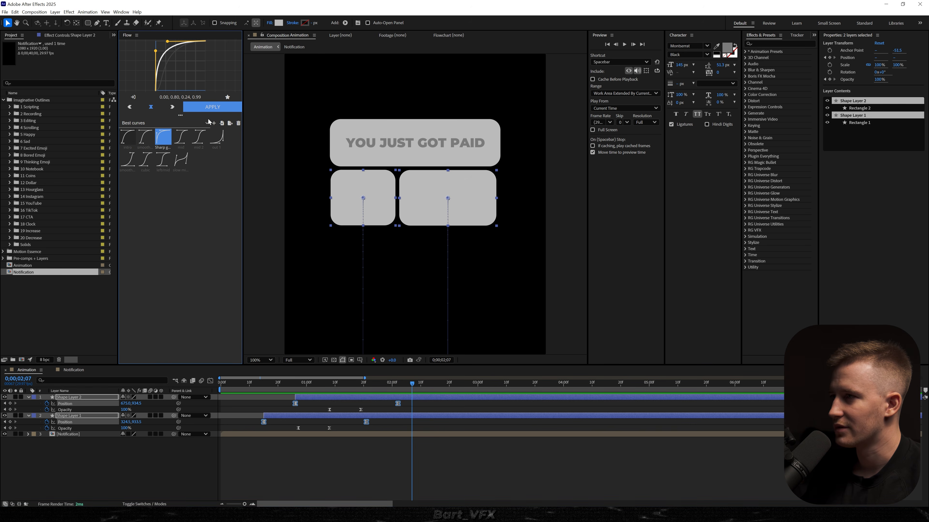
pyautogui.click(225, 112)
pyautogui.click(219, 383)
pyautogui.press('space')
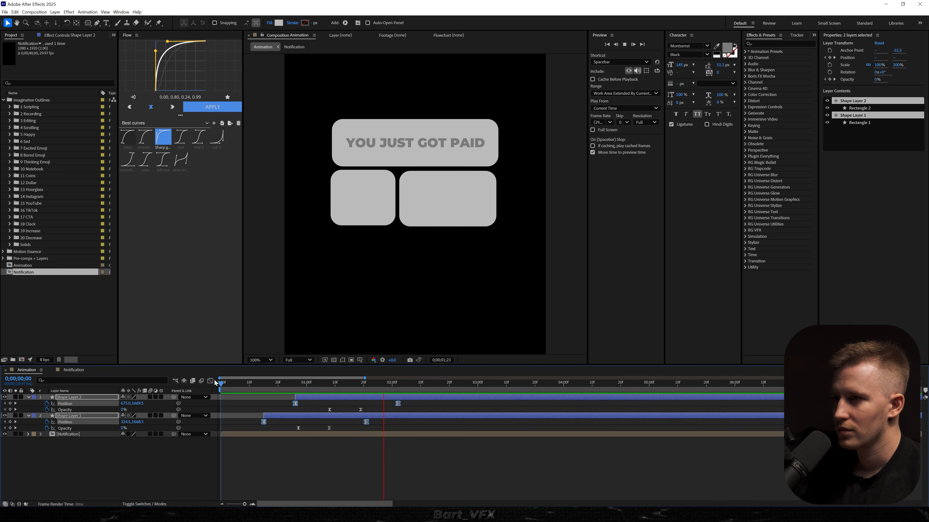
pyautogui.click(347, 473)
pyautogui.moveTo(266, 382); pyautogui.dragTo(249, 383)
pyautogui.press('space')
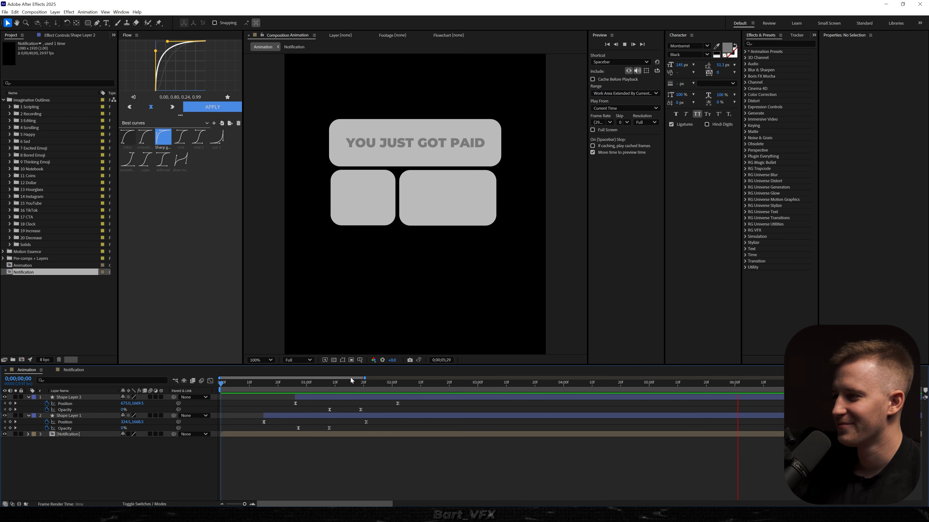
pyautogui.press('u')
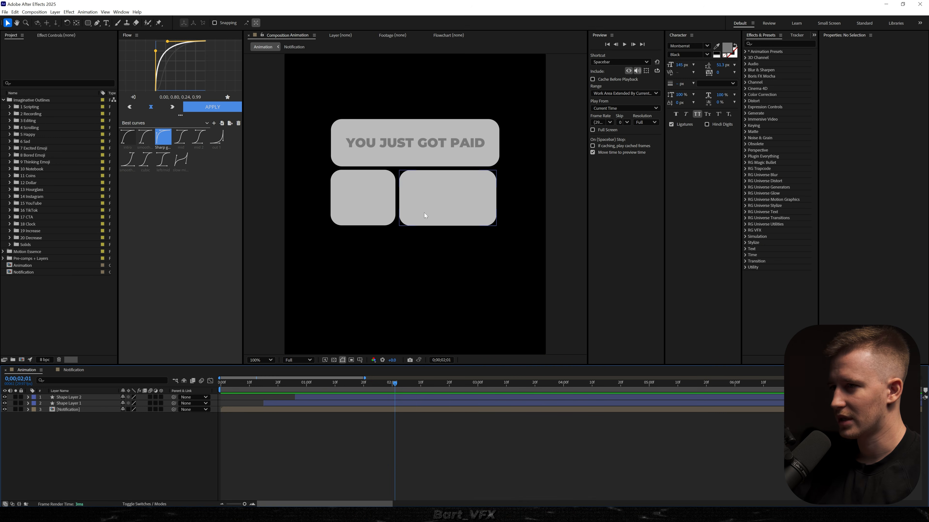
# Step: Add a new text layer reading "$109" in the Animation composition
pyautogui.hotkey('ctrl', 't')
pyautogui.click(421, 199)
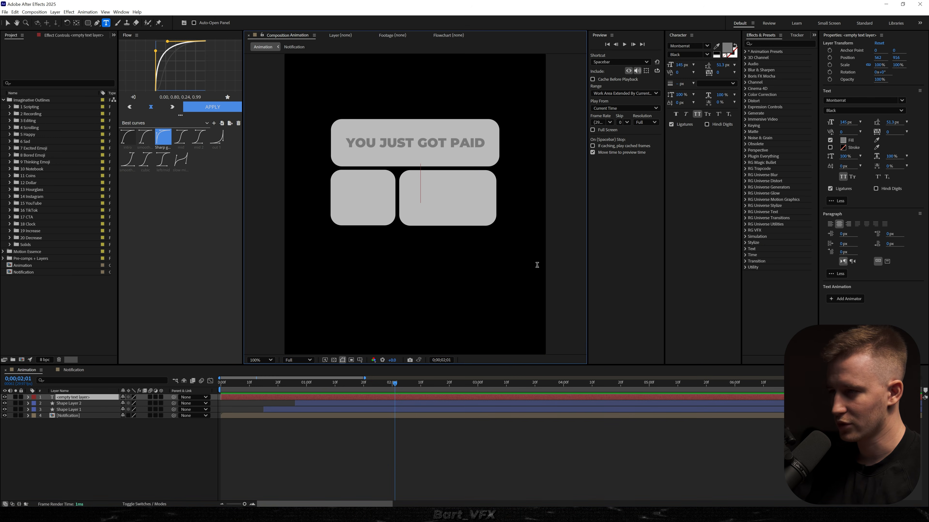
pyautogui.write('109')
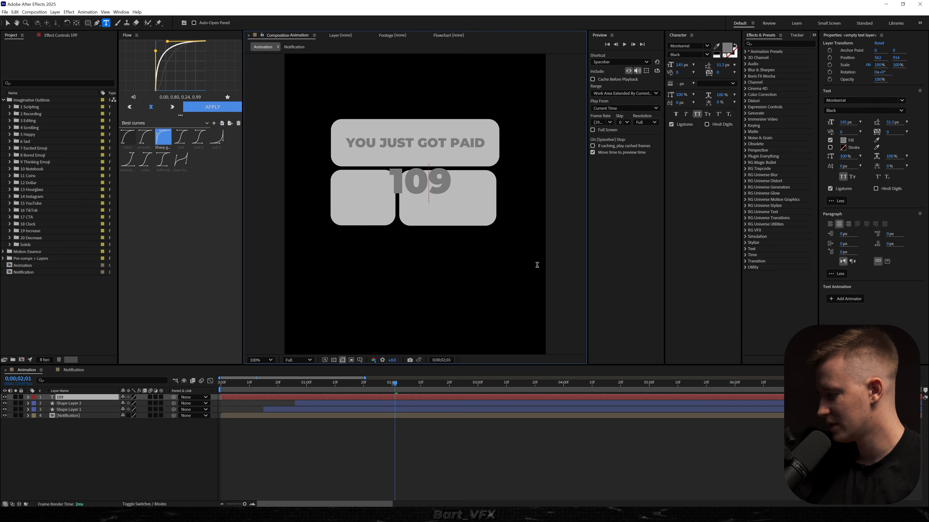
pyautogui.write('$')
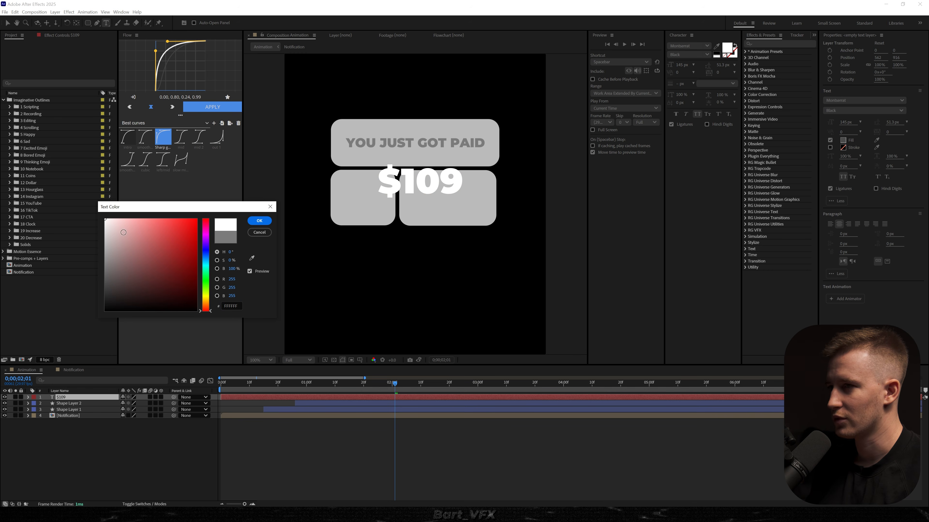
# Step: Sample the gray of the "You just got paid" text for "$109" and centre it on the wider lower box
pyautogui.click(251, 259)
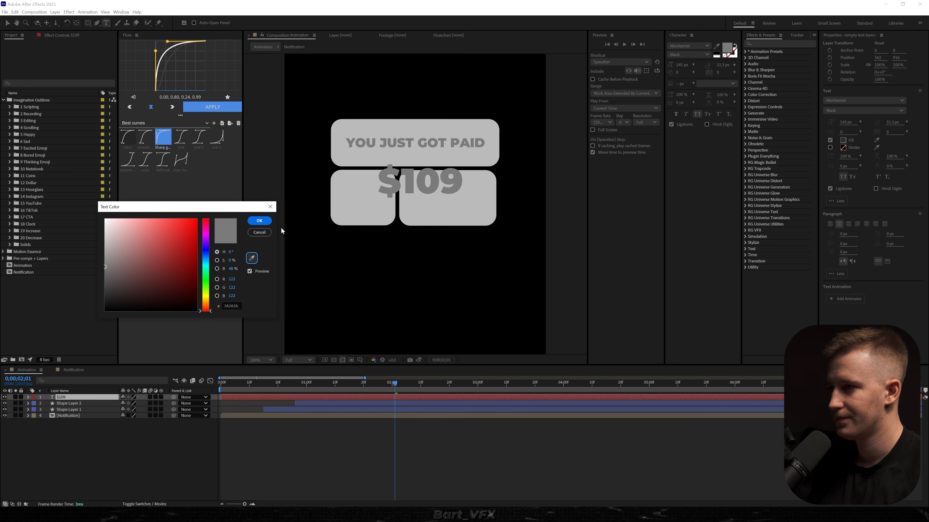
pyautogui.click(260, 221)
pyautogui.click(462, 456)
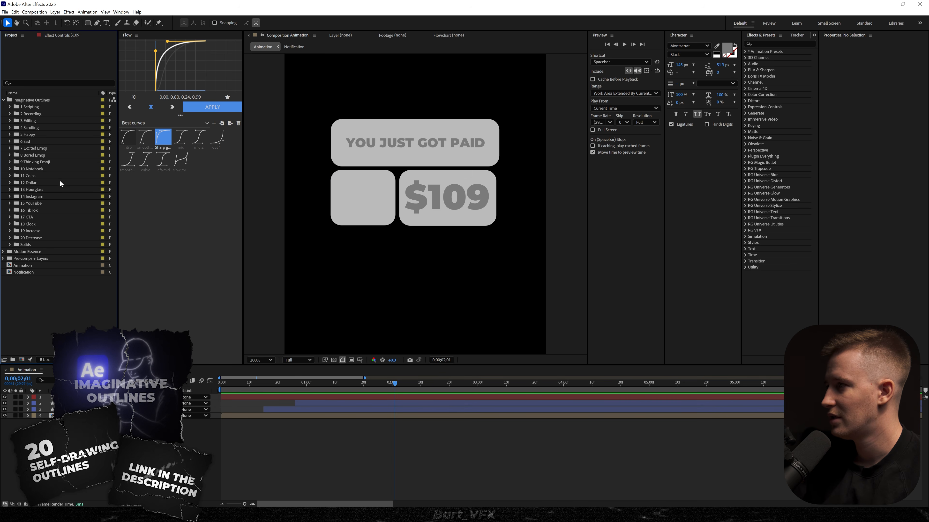
# Step: Copy the Coins_HD layer from the Coins_HD composition in the 11 Coins folder into the Animation composition, and hide its mask outlines
pyautogui.click(9, 176)
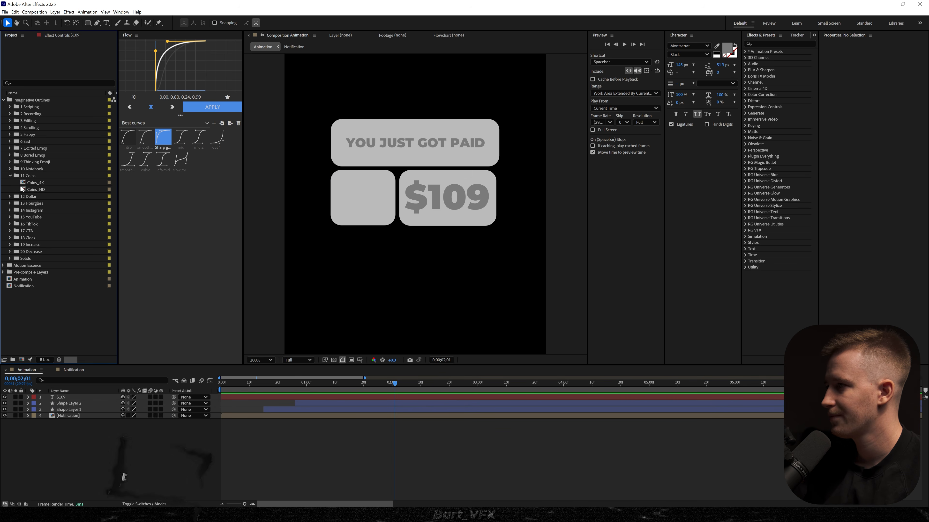
pyautogui.doubleClick(36, 190)
pyautogui.click(64, 397)
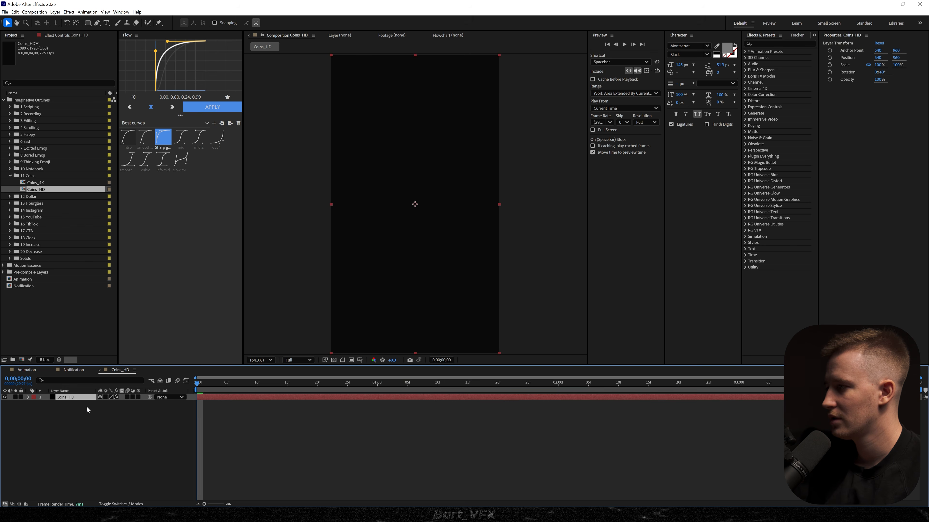
pyautogui.click(47, 373)
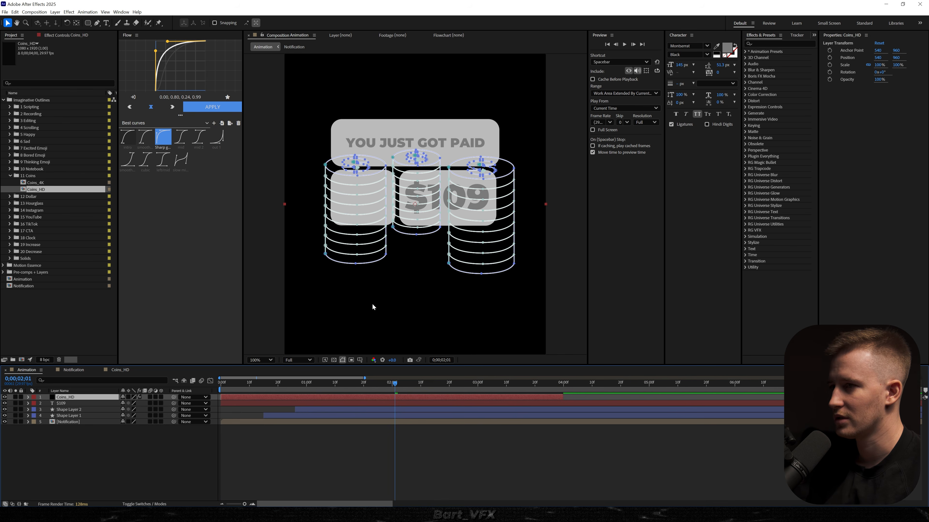
pyautogui.click(342, 360)
# Step: Scale the Coins_HD layer to 27.4% and place it over the smaller lower box at position 320, 927
pyautogui.press('s')
pyautogui.moveTo(131, 403); pyautogui.dragTo(108, 403)
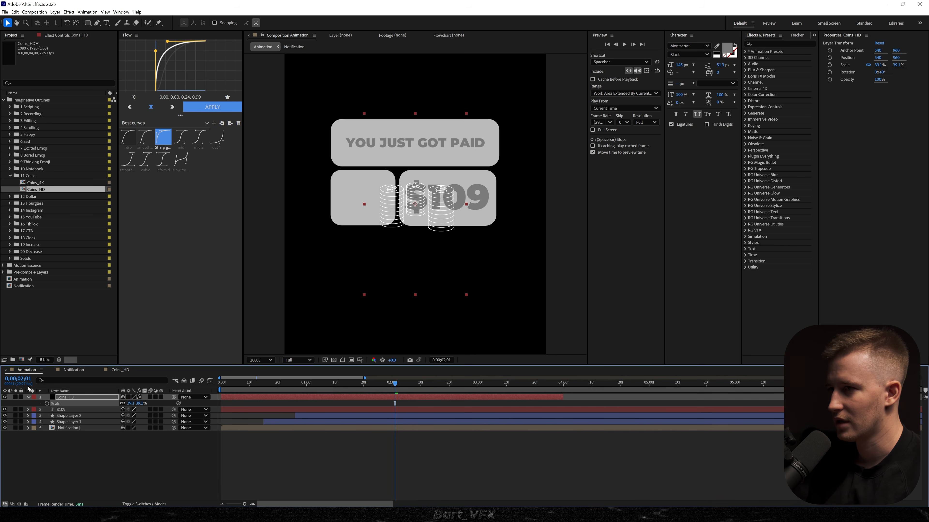
pyautogui.moveTo(392, 281); pyautogui.dragTo(338, 273)
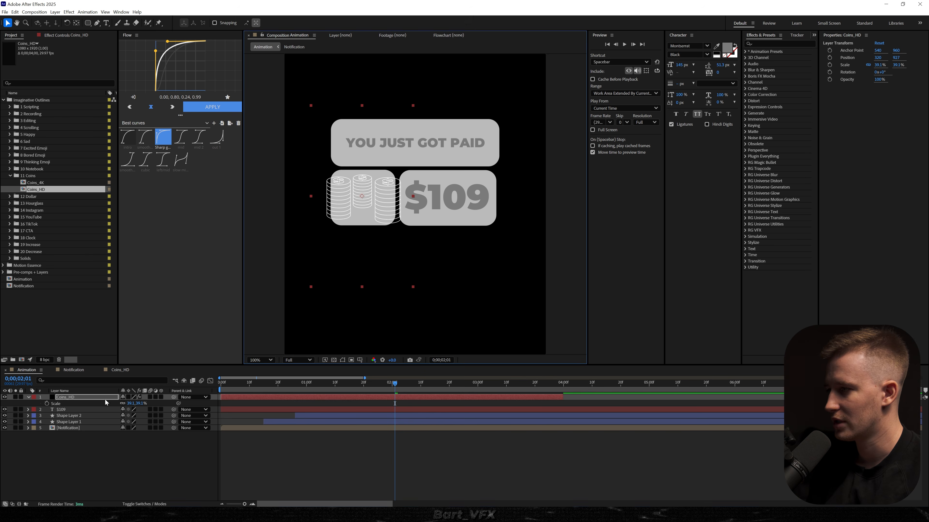
pyautogui.moveTo(132, 404); pyautogui.dragTo(128, 403)
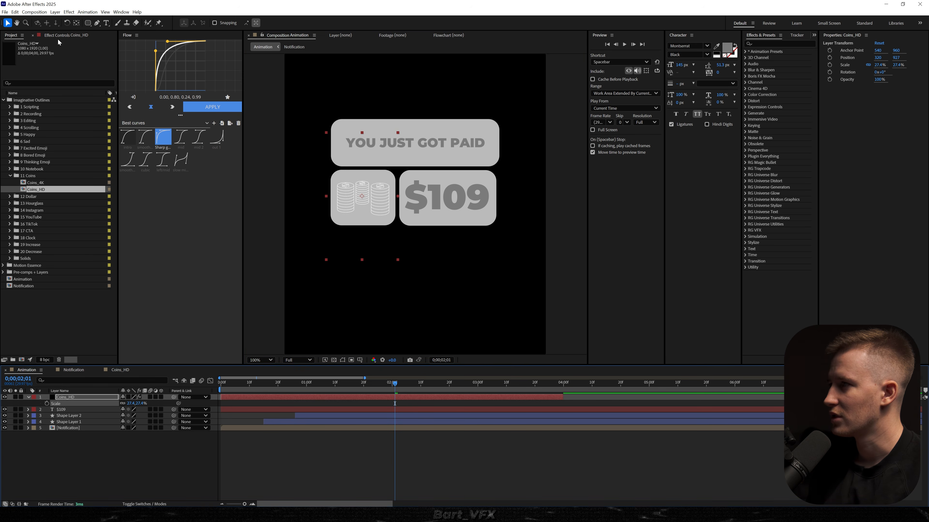
# Step: Increase the Brush Size of the Coins_HD layer's Stroke effect to 5.7
pyautogui.press('F3')
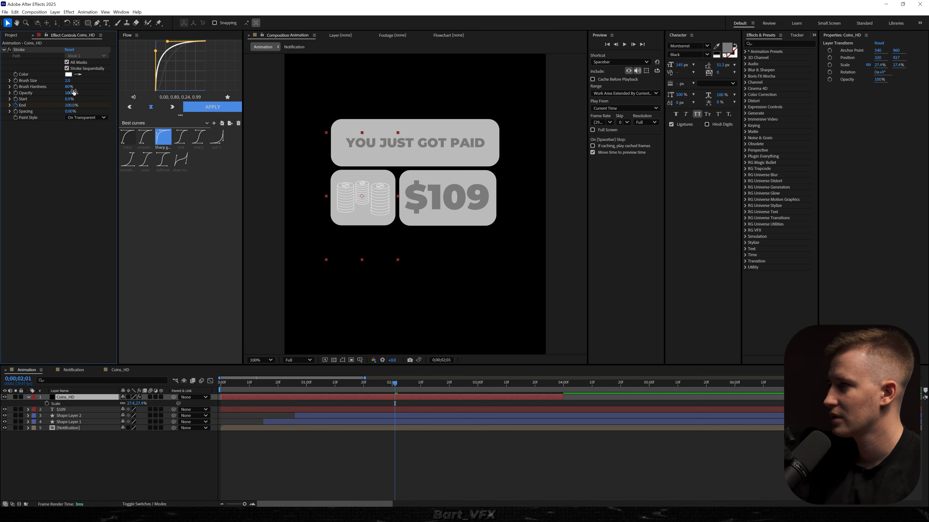
pyautogui.moveTo(73, 80); pyautogui.dragTo(106, 79)
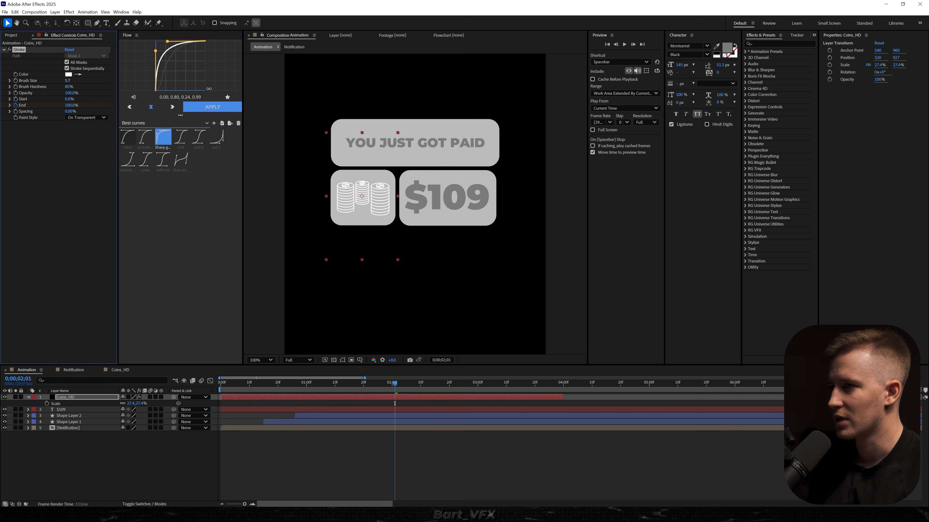
# Step: Set the Coins_HD Stroke effect's Brush Size to 5.9, sample its colour from the gray "$109" text, and preview the animation
pyautogui.moveTo(207, 89); pyautogui.dragTo(219, 89)
pyautogui.scroll(2, 348, 238)
pyautogui.scroll(-1, 348, 238)
pyautogui.click(77, 75)
pyautogui.click(456, 192)
pyautogui.press('space')
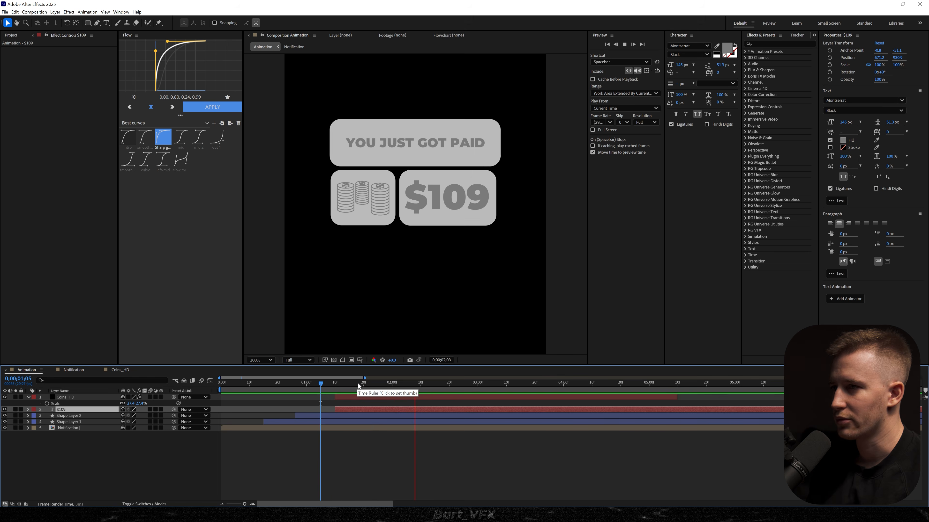
# Step: Reveal the Coins_HD keyframes and move the second Stroke End keyframe later so the coins outline draws more slowly
pyautogui.press('space')
pyautogui.click(363, 384)
pyautogui.click(362, 398)
pyautogui.press('u')
pyautogui.moveTo(386, 410); pyautogui.dragTo(412, 409)
pyautogui.click(344, 384)
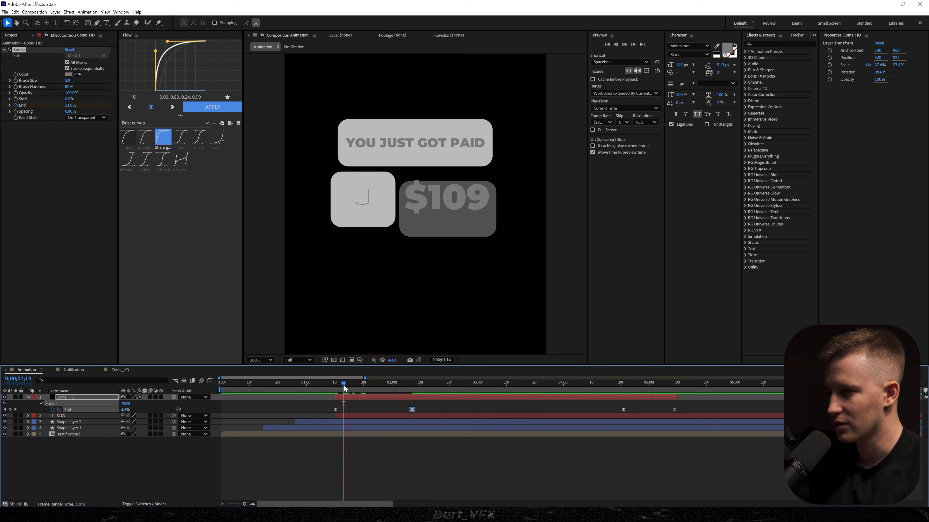
pyautogui.press('space')
pyautogui.press('space')
pyautogui.moveTo(415, 409)
pyautogui.mouseDown()
pyautogui.moveTo(403, 408)
pyautogui.moveTo(412, 409)
pyautogui.mouseUp()
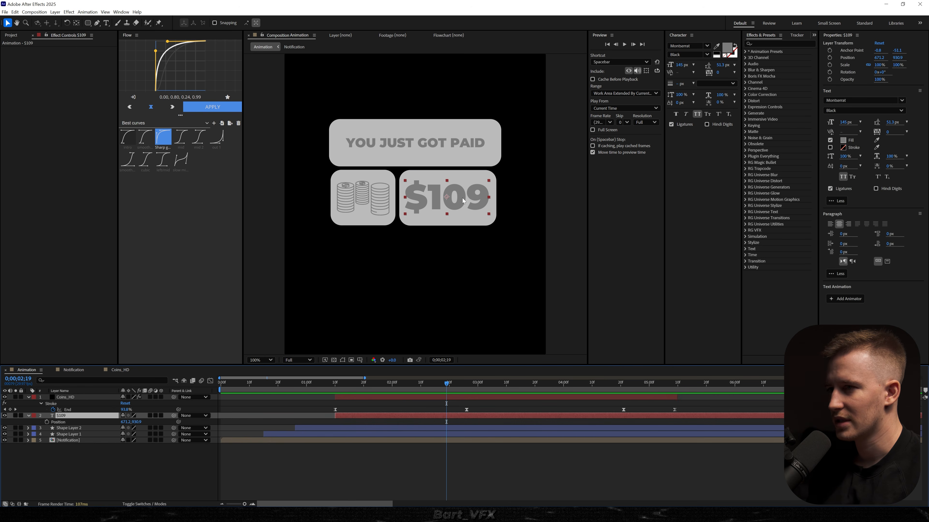
# Step: Animate the "$109" text's Position from 1175.2, 930.9 at 0;00;01;10 to its place in the box at 0;00;02;19, eased with the Intro curve
pyautogui.hotkey('alt', 'shift', 'p')
pyautogui.moveTo(419, 386); pyautogui.dragTo(337, 389)
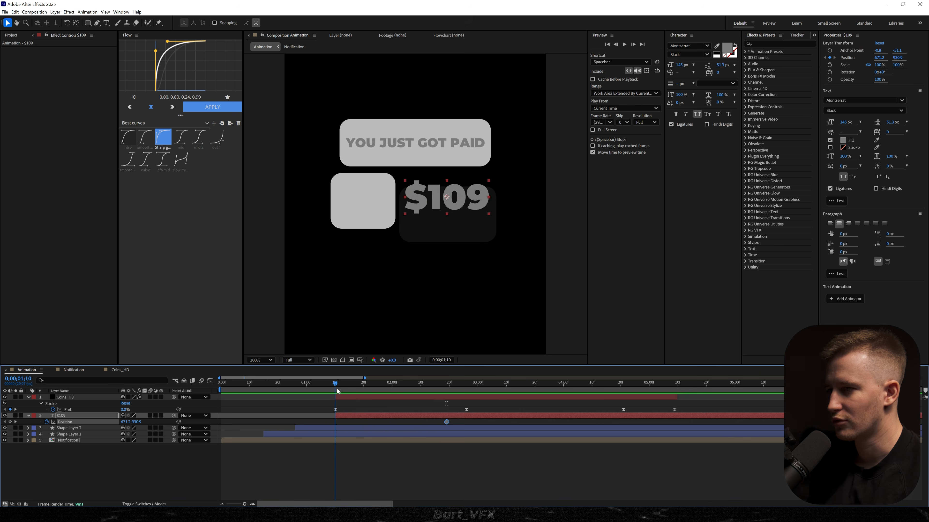
pyautogui.moveTo(449, 209); pyautogui.dragTo(569, 212)
pyautogui.moveTo(454, 433); pyautogui.dragTo(301, 418)
pyautogui.click(129, 139)
pyautogui.click(215, 108)
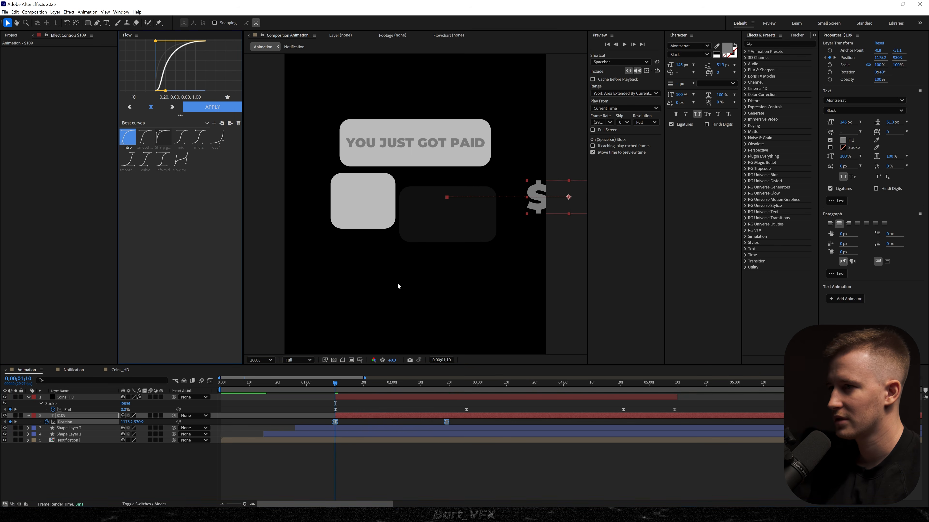
pyautogui.press('space')
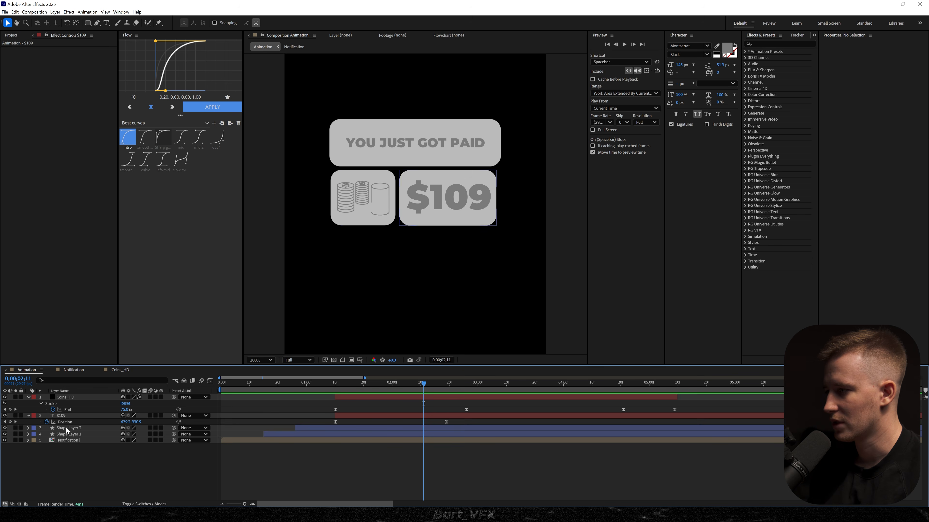
# Step: Duplicate Shape Layer 2 and use the copy, Shape Layer 3, as the track matte of the "$109" layer
pyautogui.click(66, 428)
pyautogui.hotkey('ctrl', 'd')
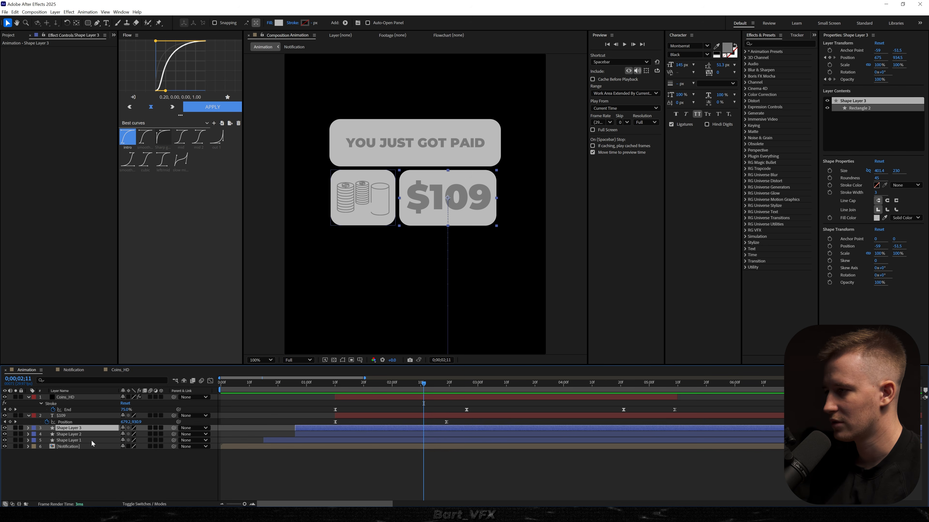
pyautogui.press('F4')
pyautogui.click(66, 445)
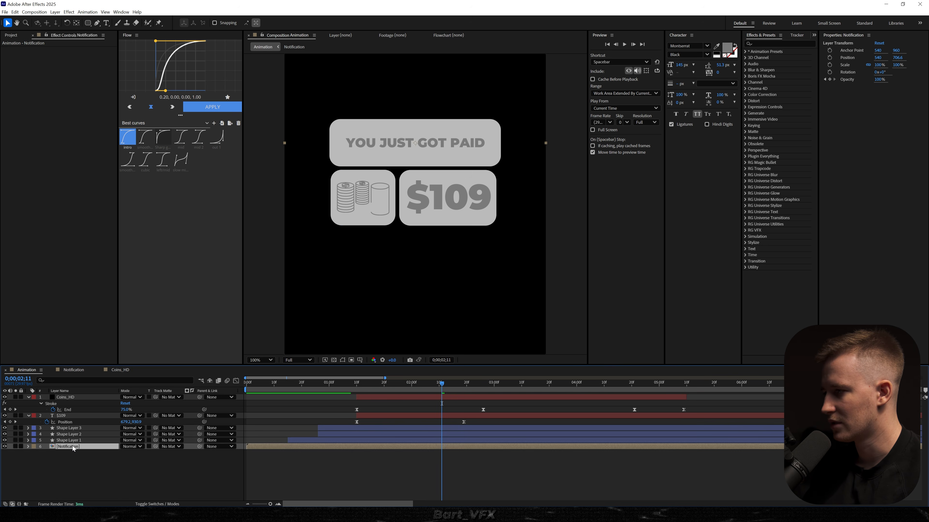
pyautogui.click(90, 416)
pyautogui.click(171, 415)
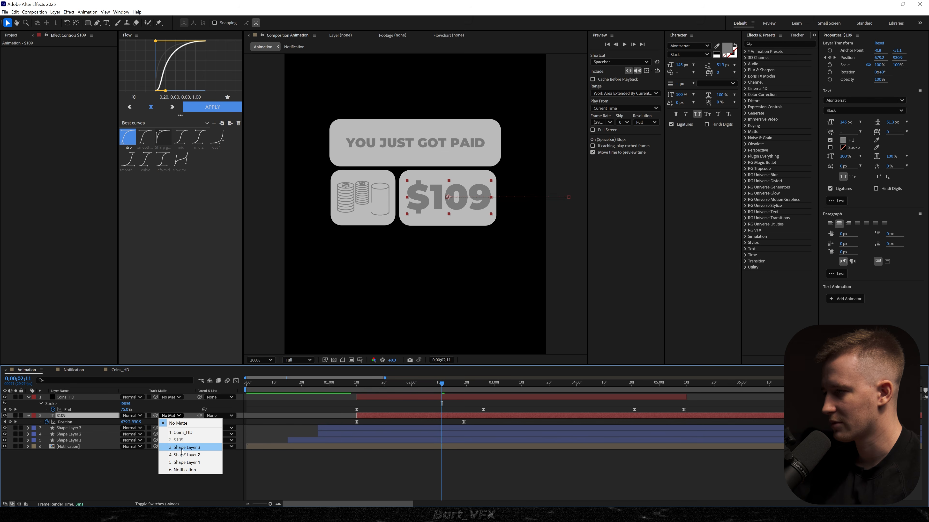
pyautogui.click(190, 447)
# Step: Rename the matte layer "Cover", Shape Layer 1 "1st block" and Shape Layer 2 "2nd block"
pyautogui.click(79, 427)
pyautogui.press('Return')
pyautogui.write('Cover')
pyautogui.press('Return')
pyautogui.click(66, 441)
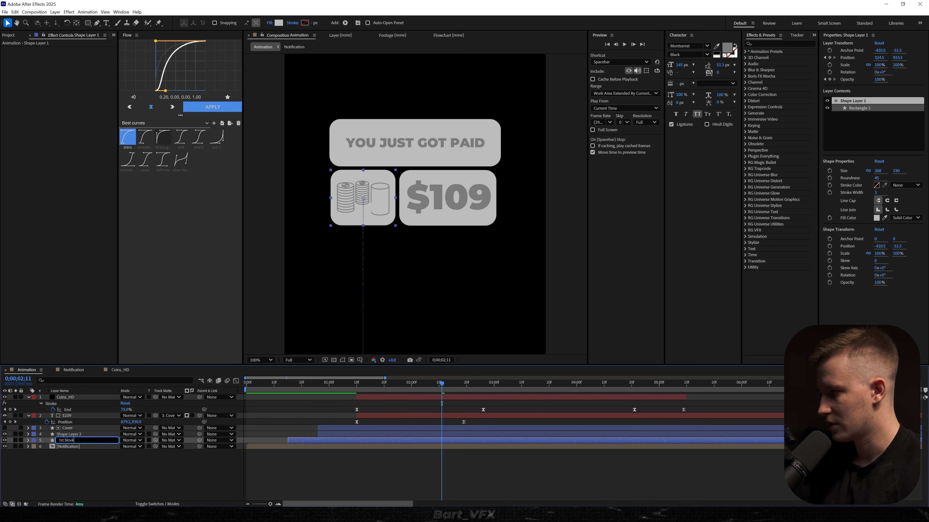
pyautogui.click(68, 434)
pyautogui.write('2nd block')
pyautogui.press('Return')
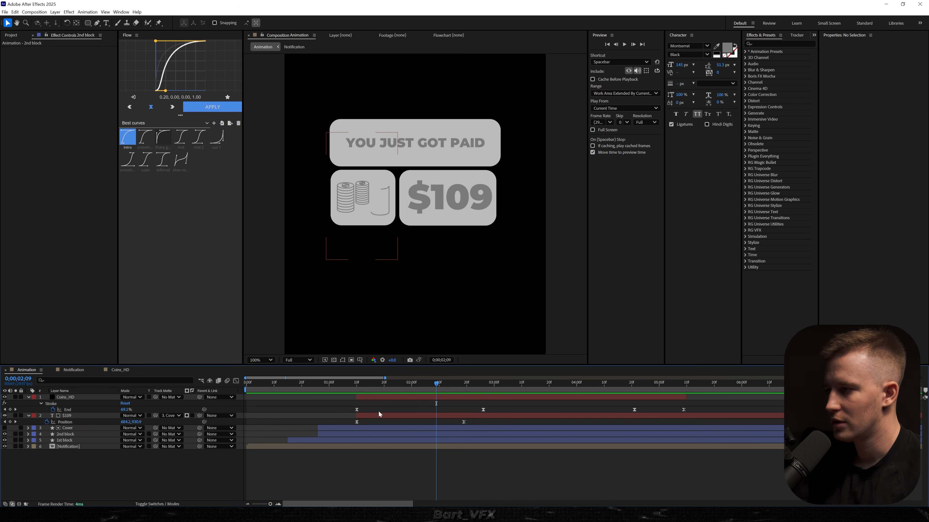
# Step: Start the Coins_HD layer about 11 frames earlier, place it below the "$109" layer in the stack, and preview the timing
pyautogui.moveTo(385, 395); pyautogui.dragTo(359, 396)
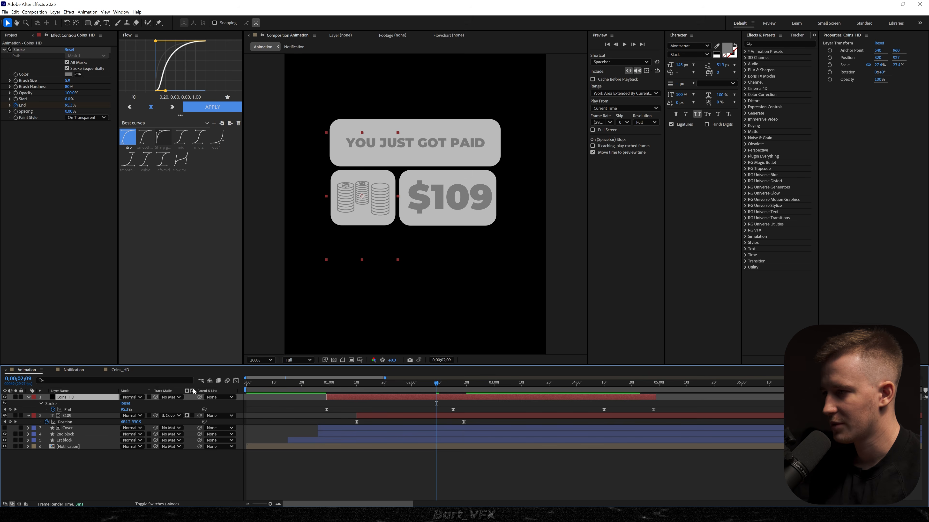
pyautogui.moveTo(86, 402); pyautogui.dragTo(88, 424)
pyautogui.press('space')
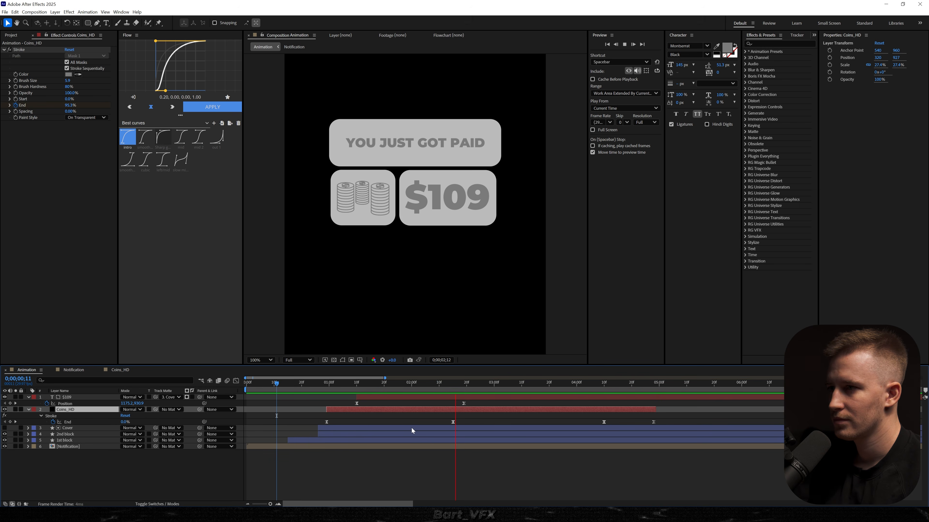
pyautogui.press('space')
# Step: Apply the Sharp graph curve to the "$109" Position keyframes and move the first keyframe earlier, ahead of the layer's start
pyautogui.click(455, 416)
pyautogui.moveTo(479, 404); pyautogui.dragTo(315, 400)
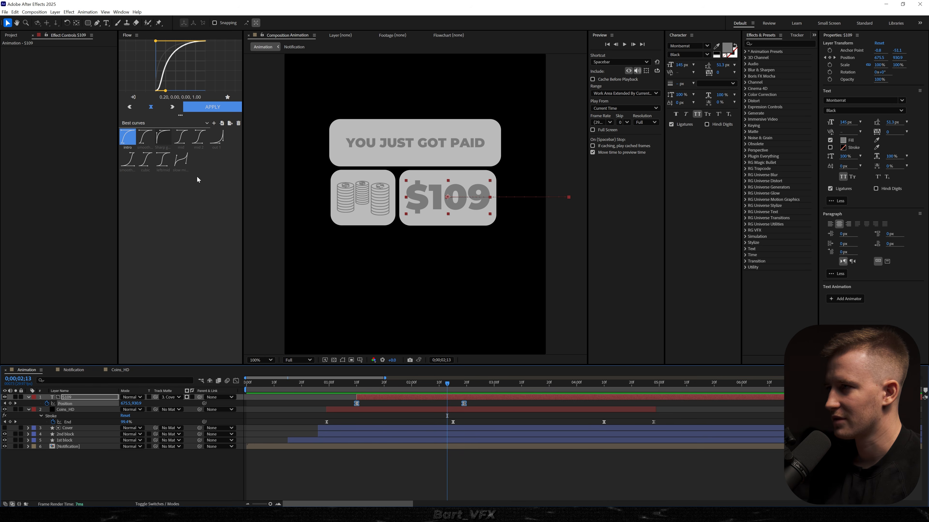
pyautogui.click(163, 137)
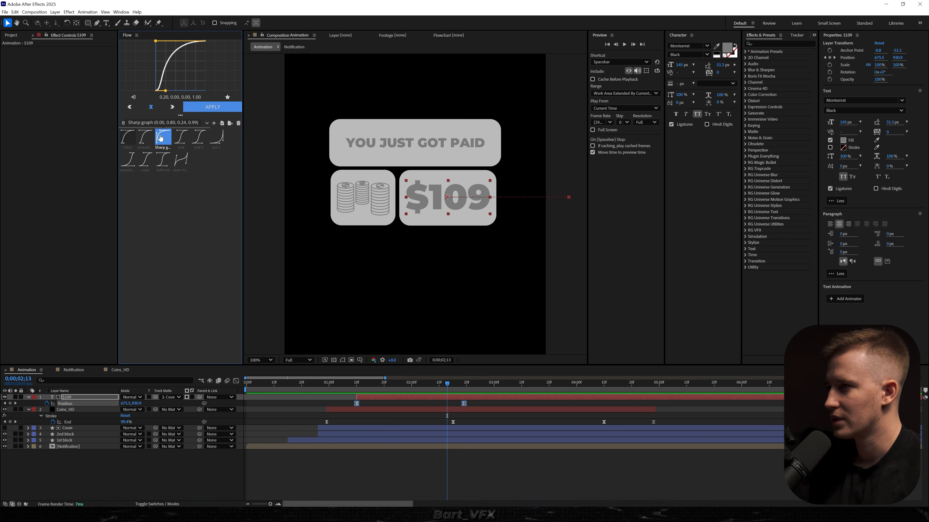
pyautogui.click(212, 107)
pyautogui.click(357, 403)
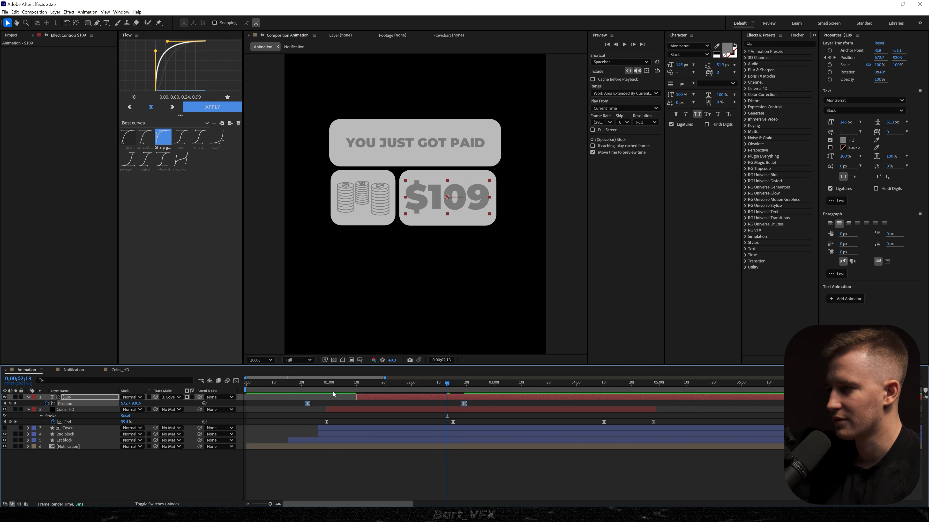
pyautogui.press('space')
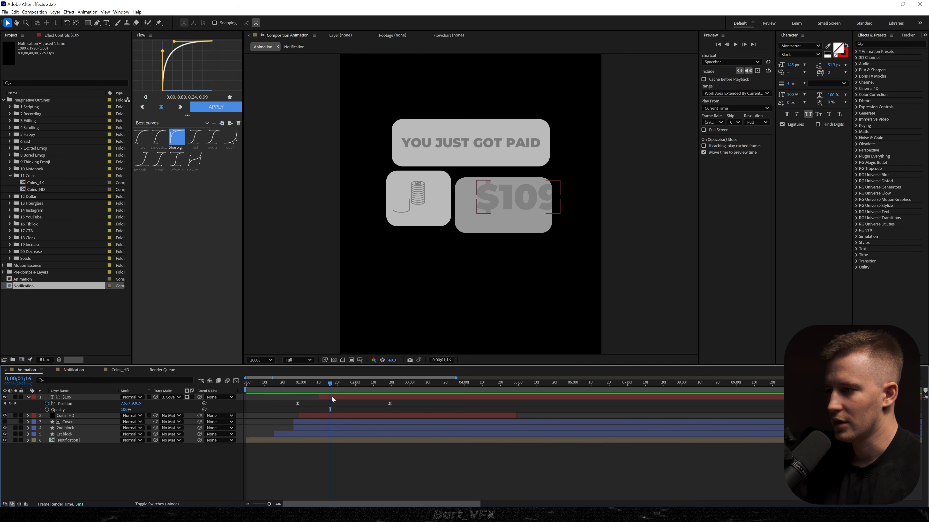
# Step: Shift the "$109" layer a few frames later, preview the entrance, and save the project
pyautogui.moveTo(332, 397); pyautogui.dragTo(337, 397)
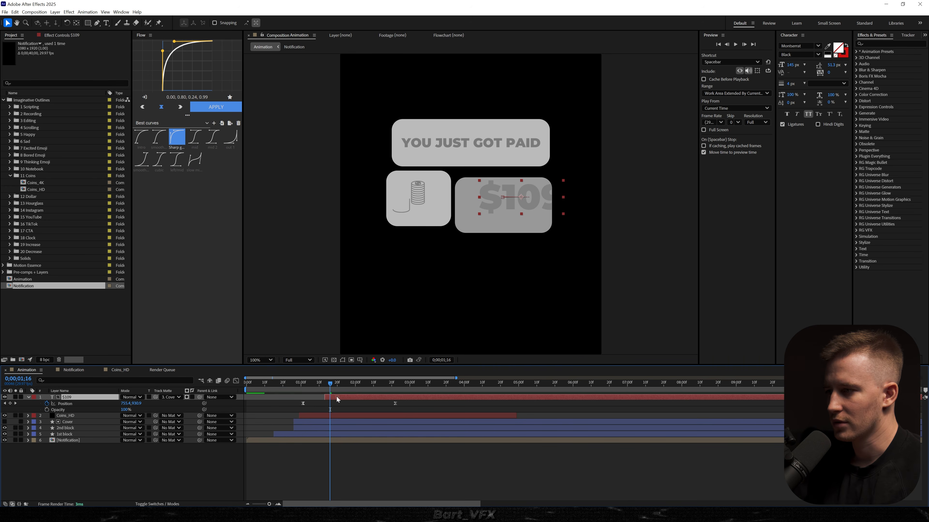
pyautogui.click(302, 390)
pyautogui.press('space')
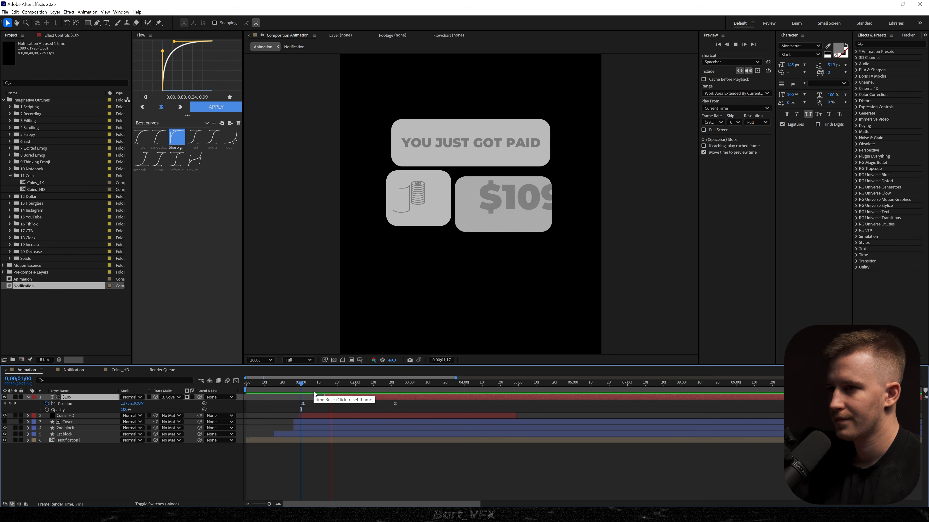
pyautogui.hotkey('ctrl', 's')
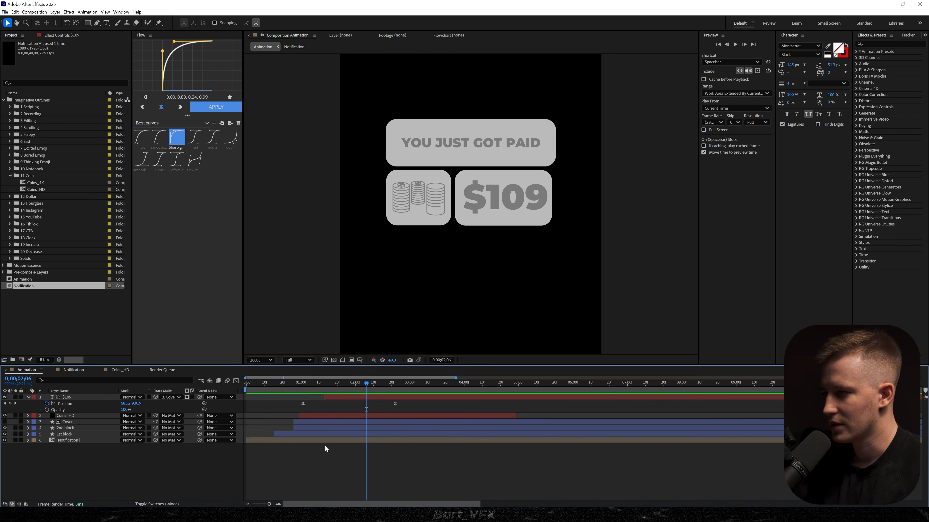
# Step: Pre-compose all six layers of the Animation composition into a new composition named "1", moving all attributes
pyautogui.click(347, 396)
pyautogui.hotkey('ctrl', 'a')
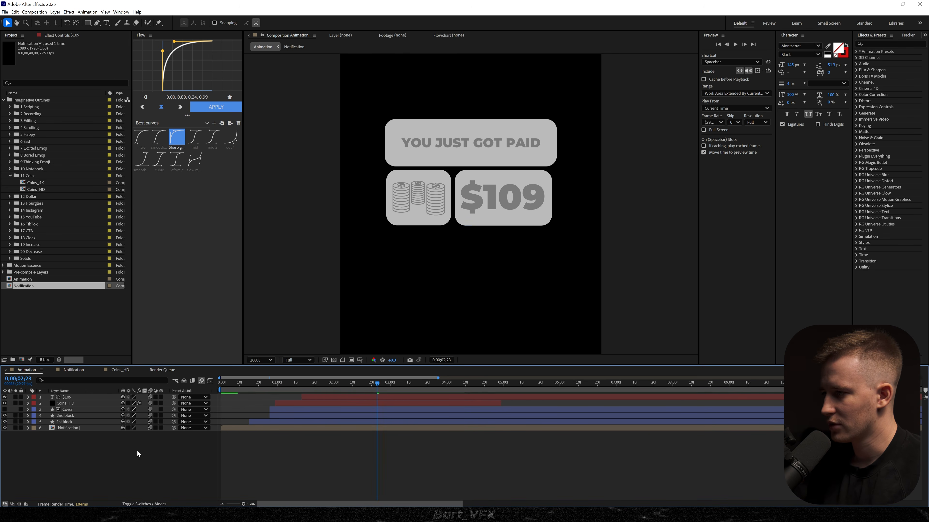
pyautogui.click(74, 397)
pyautogui.keyDown('shift'); pyautogui.click(74, 429); pyautogui.keyUp('shift')
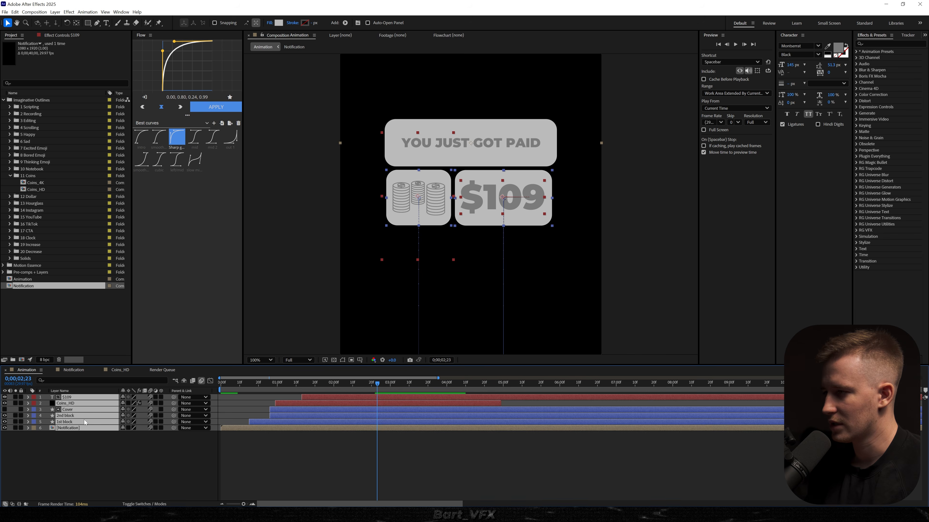
pyautogui.hotkey('ctrl', 'shift', 'c')
pyautogui.write('1')
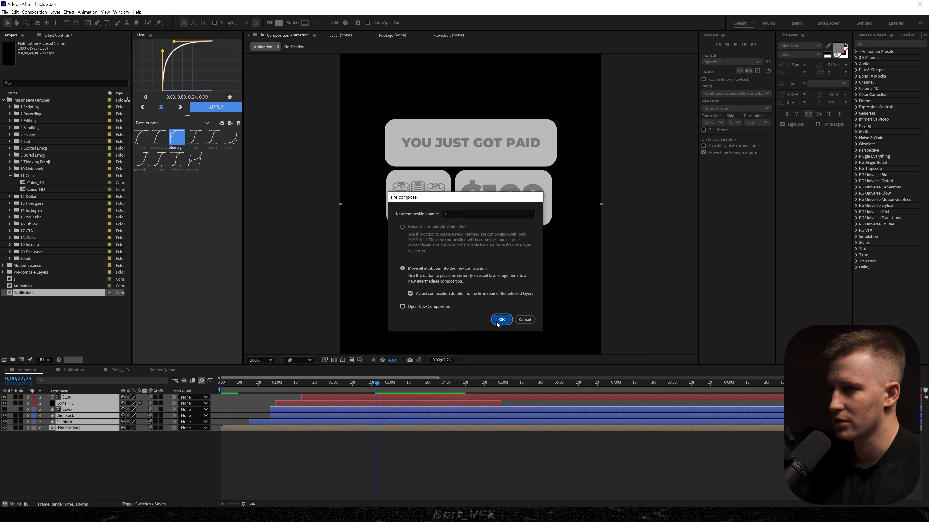
pyautogui.click(500, 320)
# Step: Add a two-node camera with the 50mm preset to the Animation composition and dismiss the warning about 2D layers
pyautogui.rightClick(158, 433)
pyautogui.moveTo(190, 352)
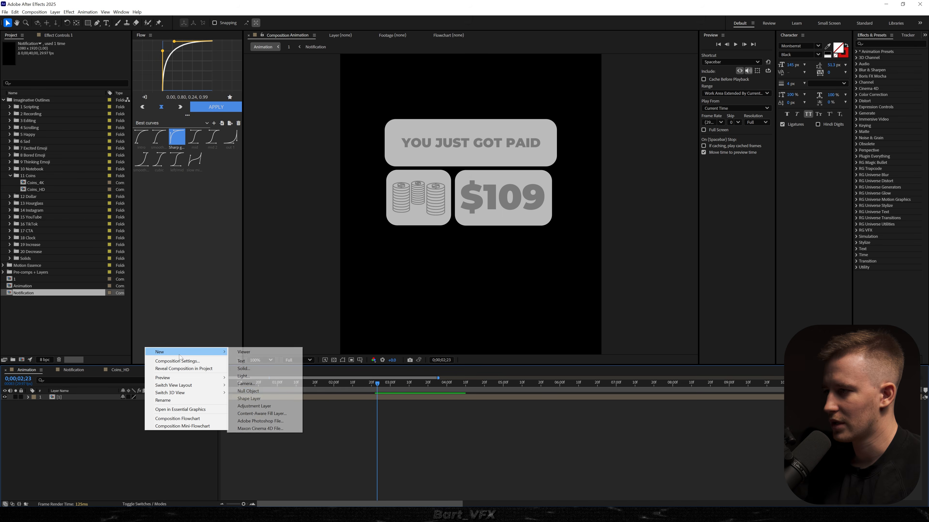
pyautogui.click(267, 384)
pyautogui.click(287, 274)
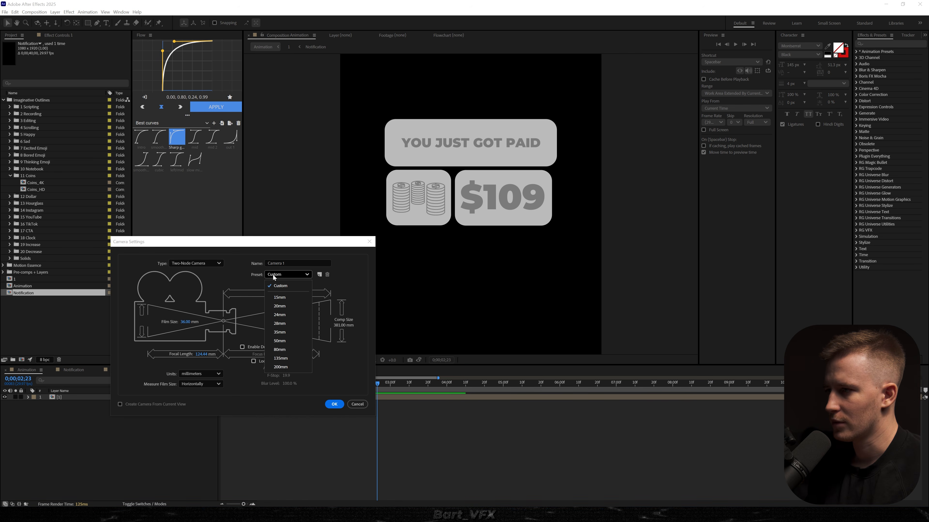
pyautogui.click(280, 341)
pyautogui.click(333, 404)
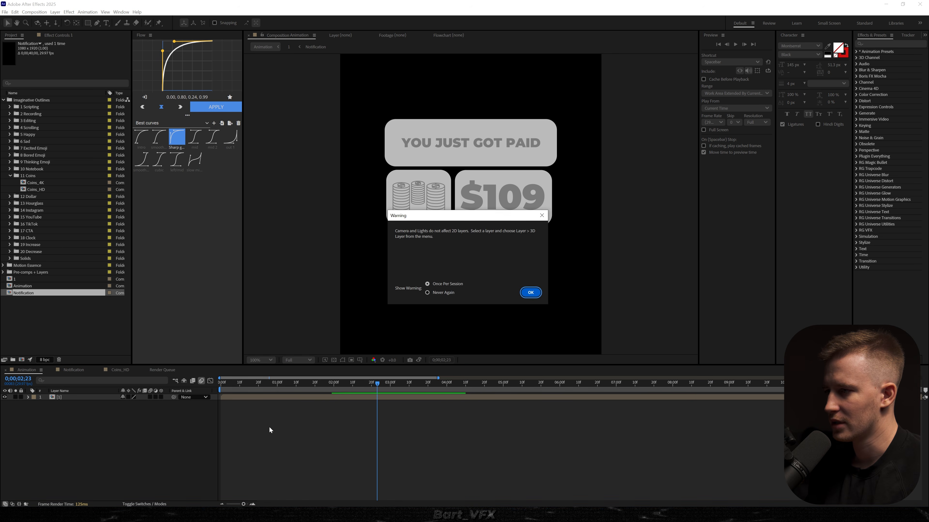
pyautogui.click(530, 293)
# Step: Add a null object, arrange it above the camera and below composition 1, and parent Camera 1 to it
pyautogui.rightClick(95, 417)
pyautogui.moveTo(110, 421)
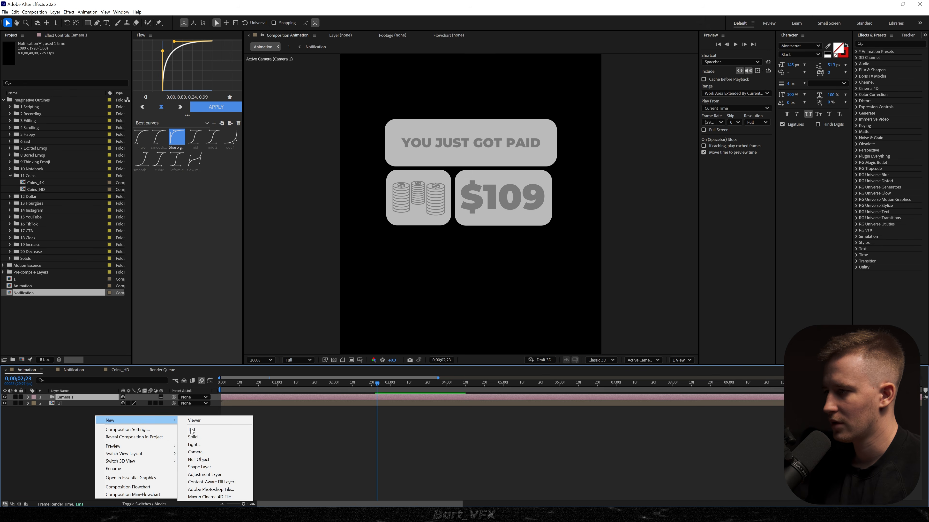
pyautogui.click(207, 460)
pyautogui.moveTo(89, 400); pyautogui.dragTo(90, 417)
pyautogui.keyDown('shift'); pyautogui.click(72, 402); pyautogui.keyUp('shift')
# Step: Rename the null object "cam control 1" and give it and Camera 1 the Cyan label colour
pyautogui.click(73, 402)
pyautogui.press('Return')
pyautogui.write('cam')
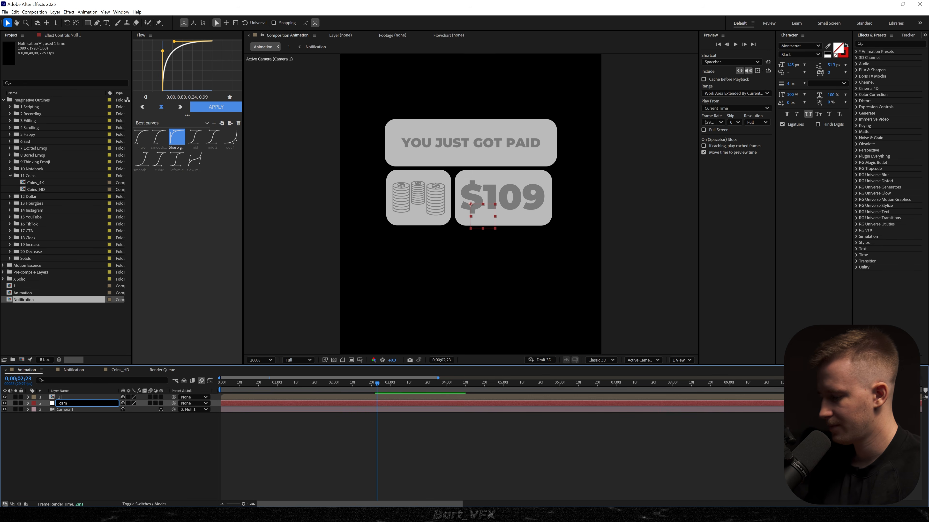
pyautogui.write('c')
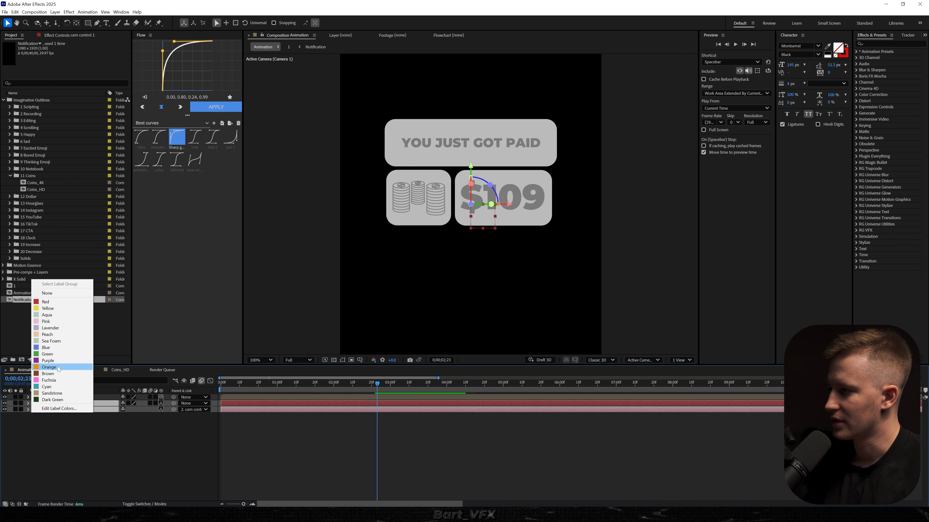
pyautogui.click(47, 387)
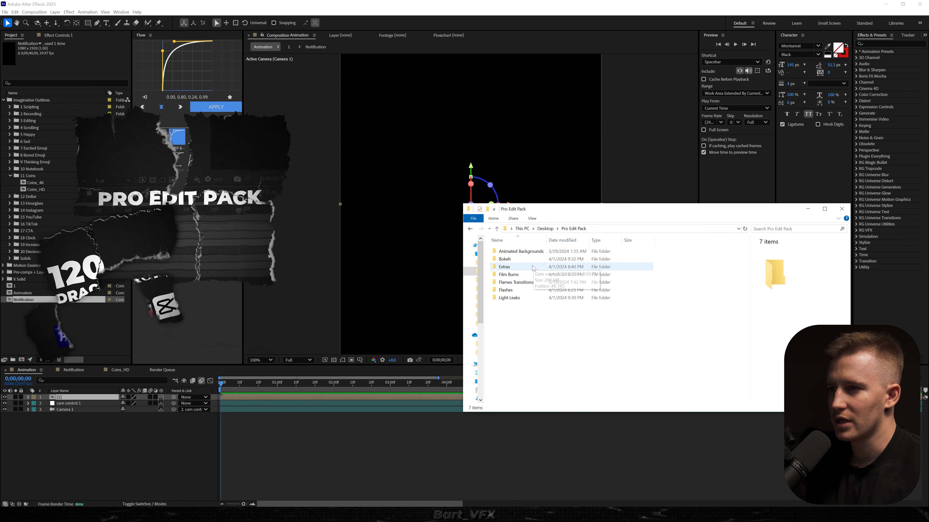
# Step: Browse the Pro Edit Pack's Animated Backgrounds, checking the 3 Jitter HD clips and playing BG 1 (4K) from 2 Vibrant Flow
pyautogui.doubleClick(524, 253)
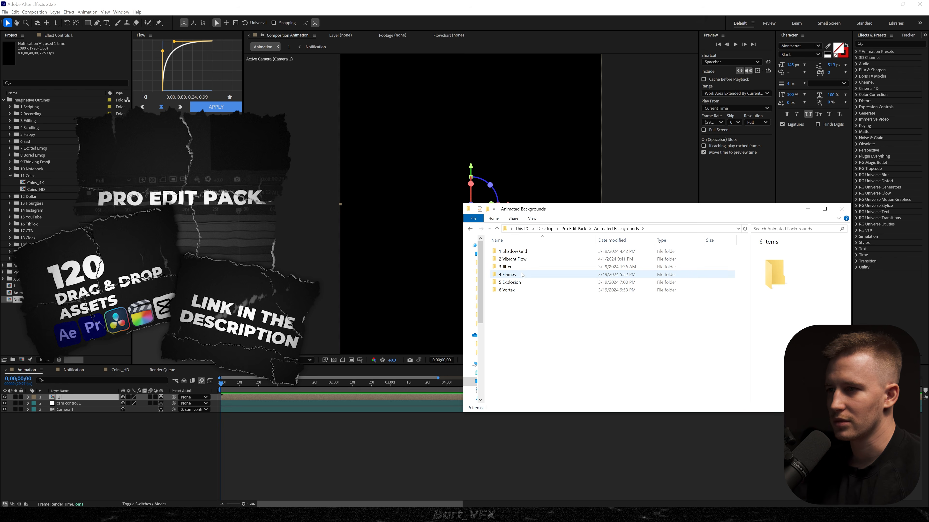
pyautogui.click(516, 268)
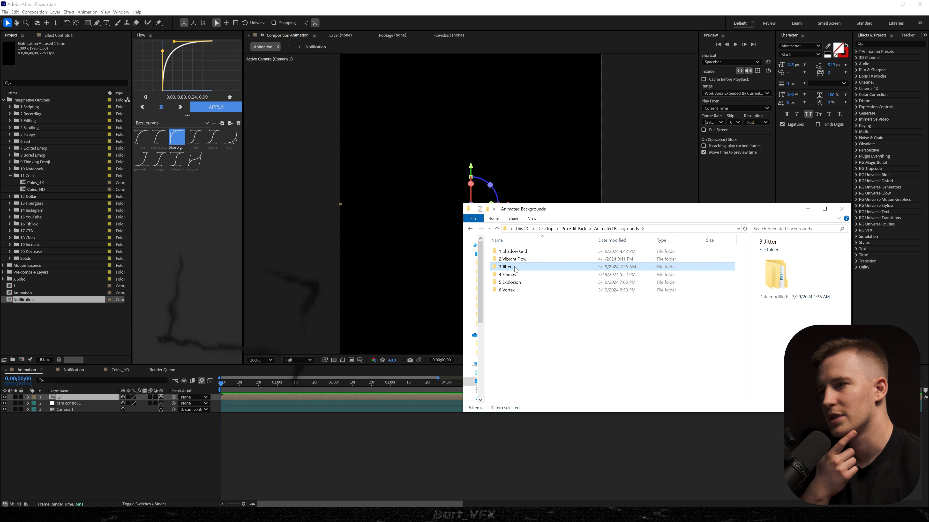
pyautogui.doubleClick(516, 267)
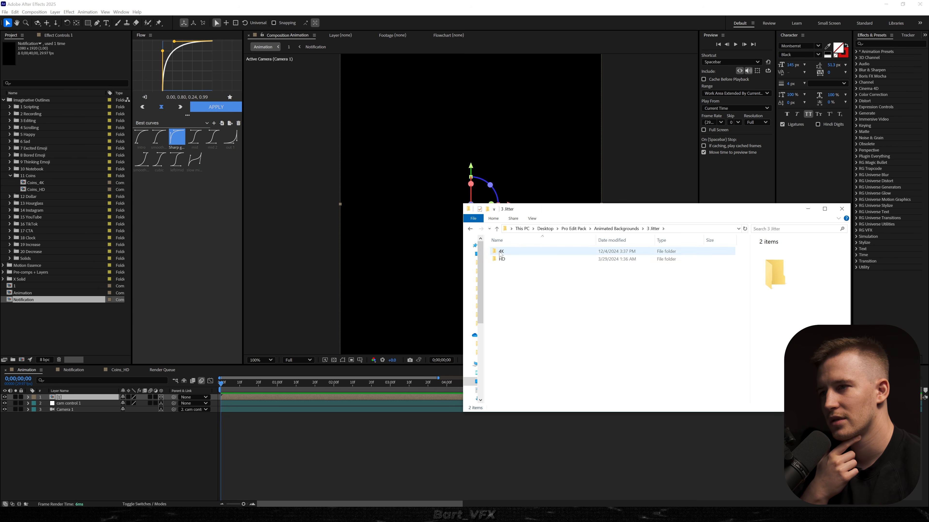
pyautogui.click(511, 259)
pyautogui.doubleClick(511, 259)
pyautogui.click(511, 263)
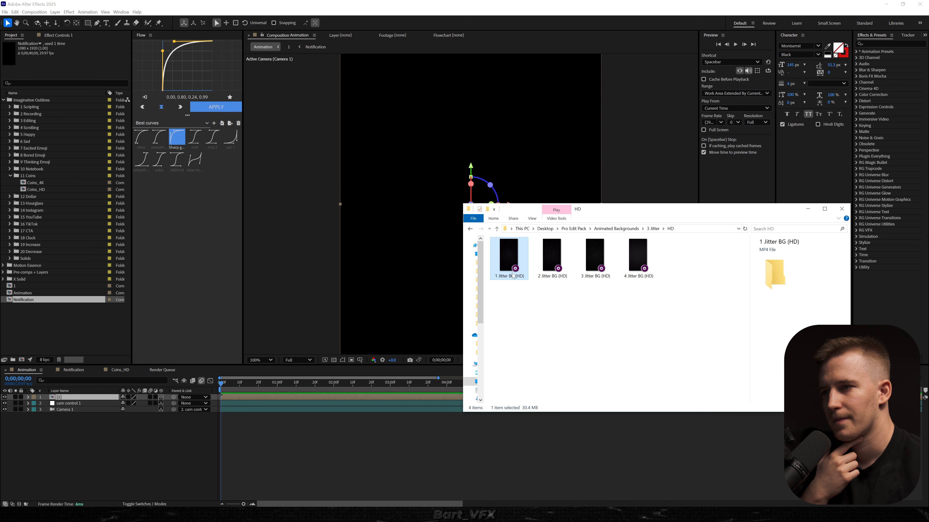
pyautogui.doubleClick(511, 260)
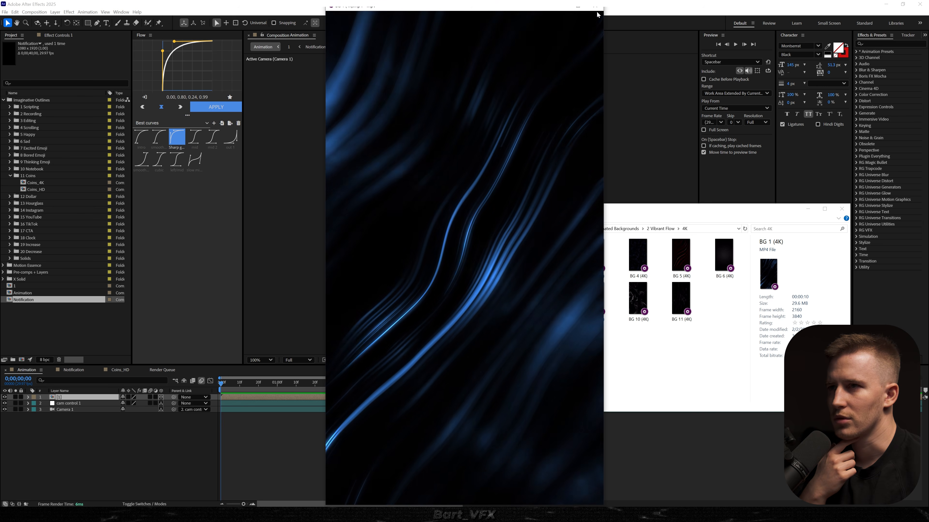
pyautogui.click(595, 6)
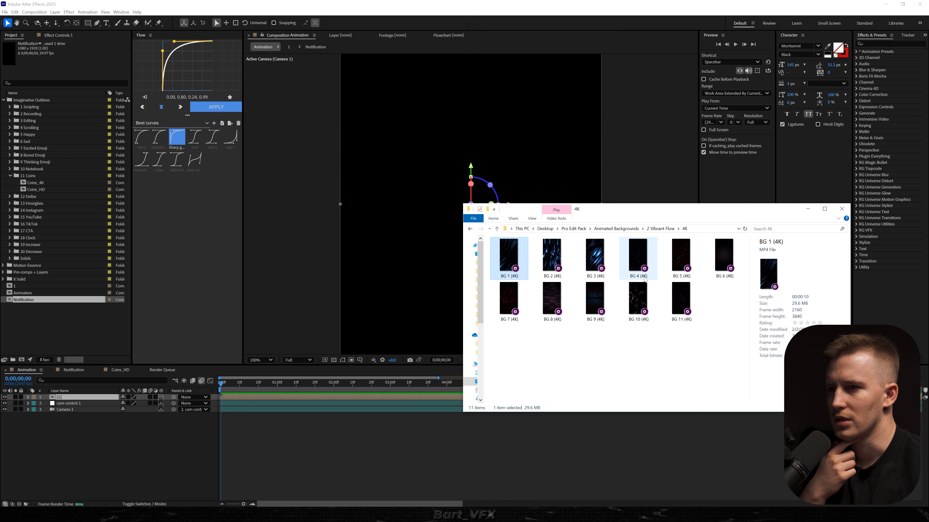
# Step: Preview BG 5 (4K) from the Vibrant Flow folder and add it to the Animation composition as the bottom layer
pyautogui.doubleClick(682, 260)
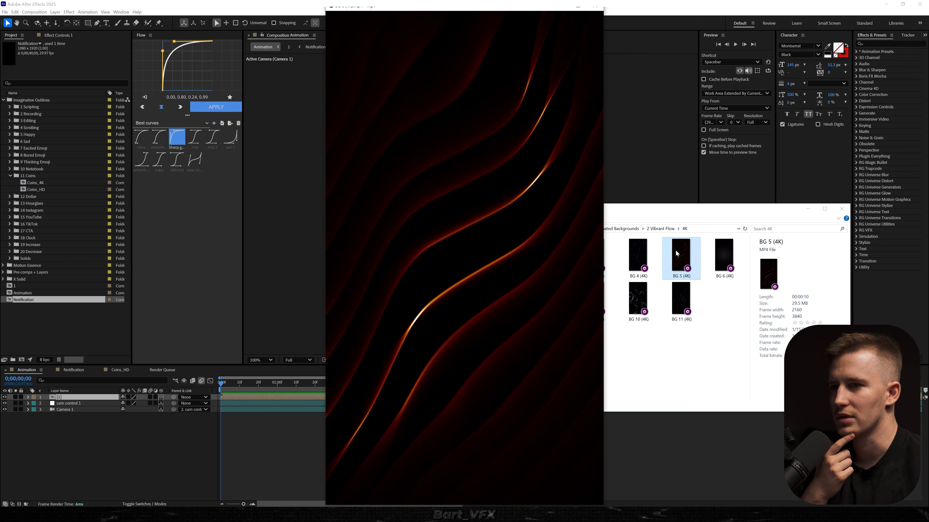
pyautogui.moveTo(673, 283); pyautogui.dragTo(237, 464)
pyautogui.moveTo(103, 396); pyautogui.dragTo(200, 419)
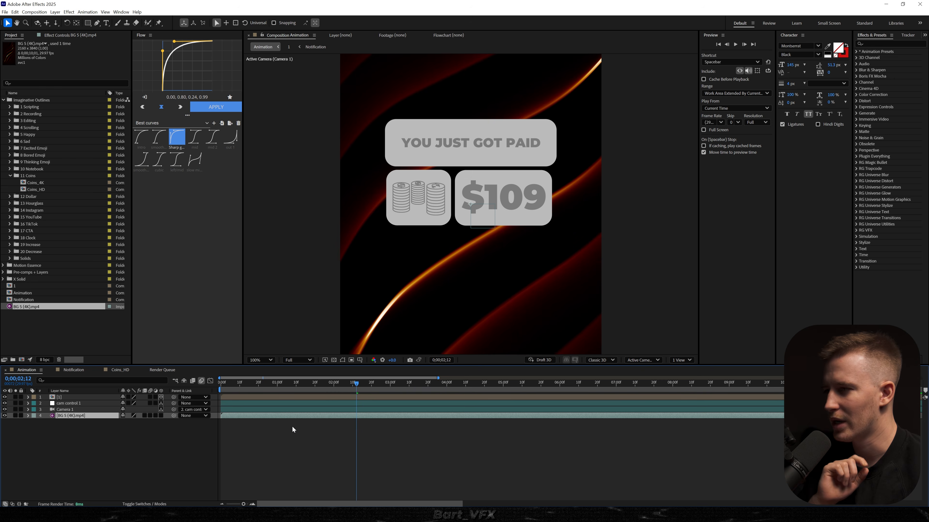
# Step: Apply the Tint effect to the BG 5 (4K) background to turn it black and white
pyautogui.hotkey('ctrl', 'space')
pyautogui.write('t')
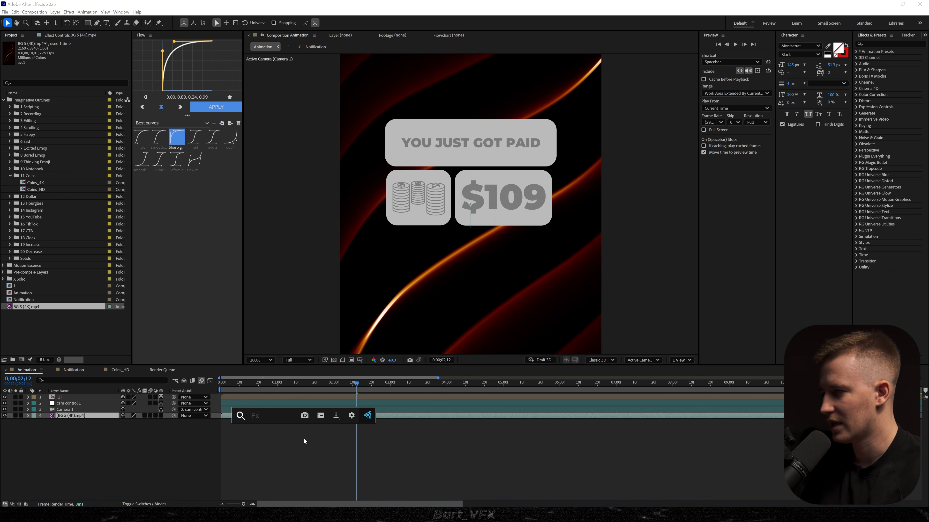
pyautogui.write('int')
pyautogui.press('Return')
pyautogui.press(',')
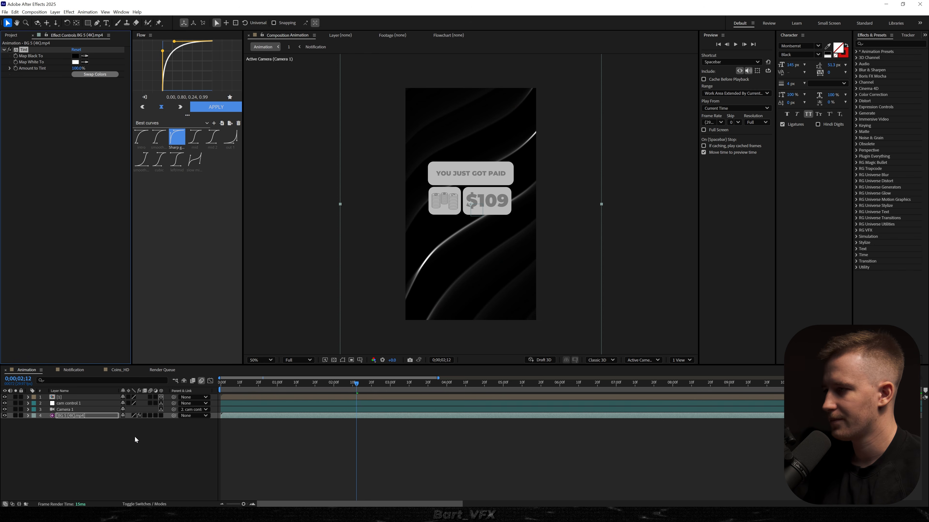
# Step: Make the background video a 3D layer, push it back in Z and scale it to 251% so it fills the frame
pyautogui.click(161, 416)
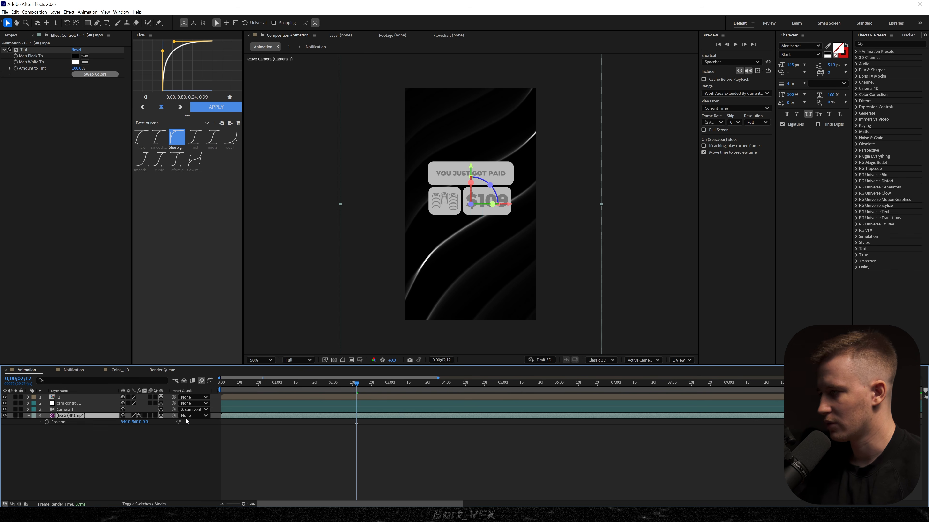
pyautogui.moveTo(146, 422); pyautogui.dragTo(313, 422)
pyautogui.moveTo(131, 423); pyautogui.dragTo(187, 438)
pyautogui.scroll(1, 441, 292)
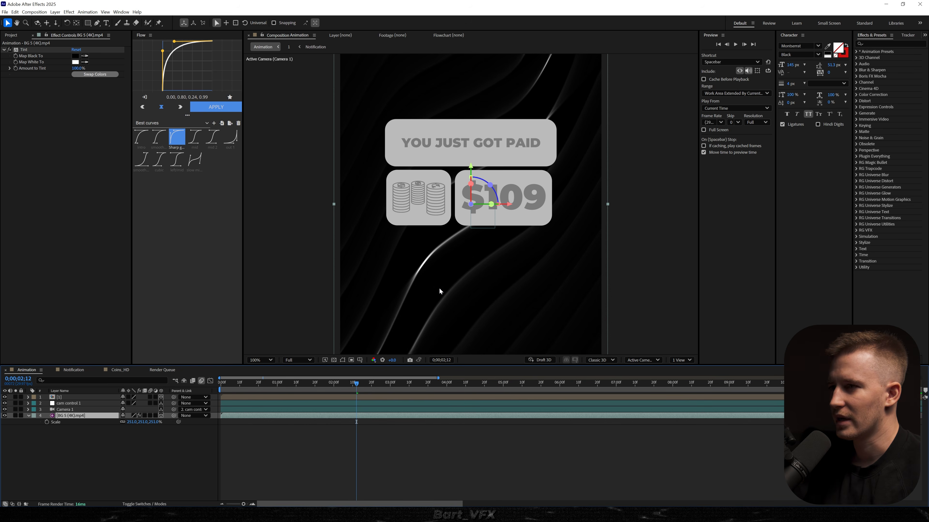
# Step: Apply Gaussian Blur to the background video with a blurriness of about 65.8
pyautogui.hotkey('ctrl', 'space')
pyautogui.write('gaus')
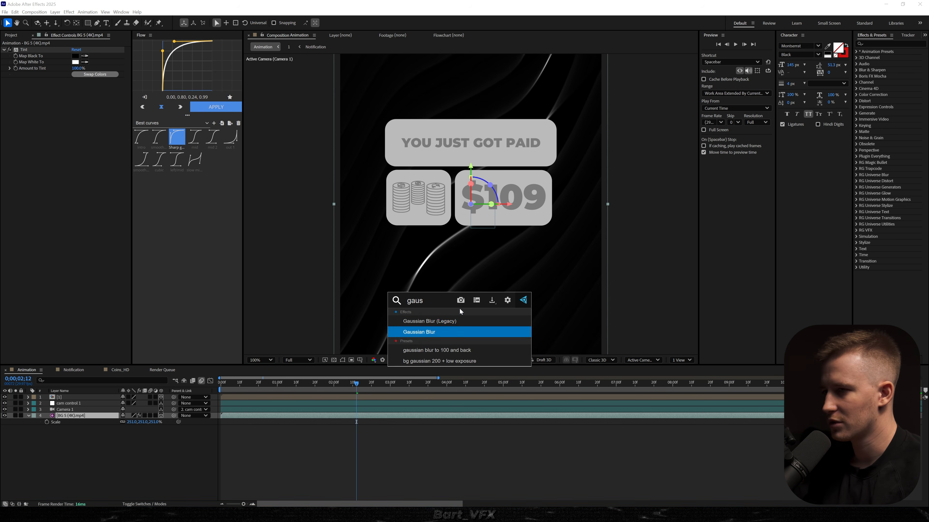
pyautogui.press('Return')
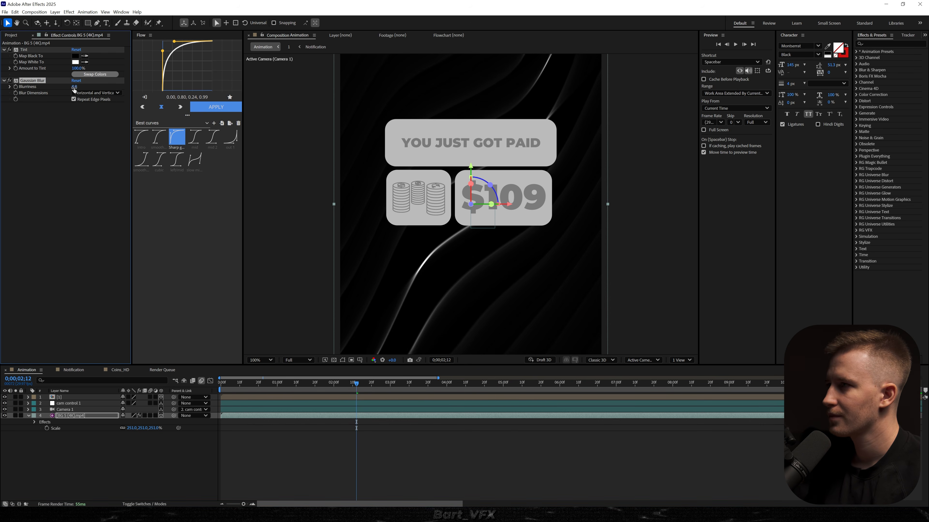
pyautogui.moveTo(75, 87); pyautogui.dragTo(284, 99)
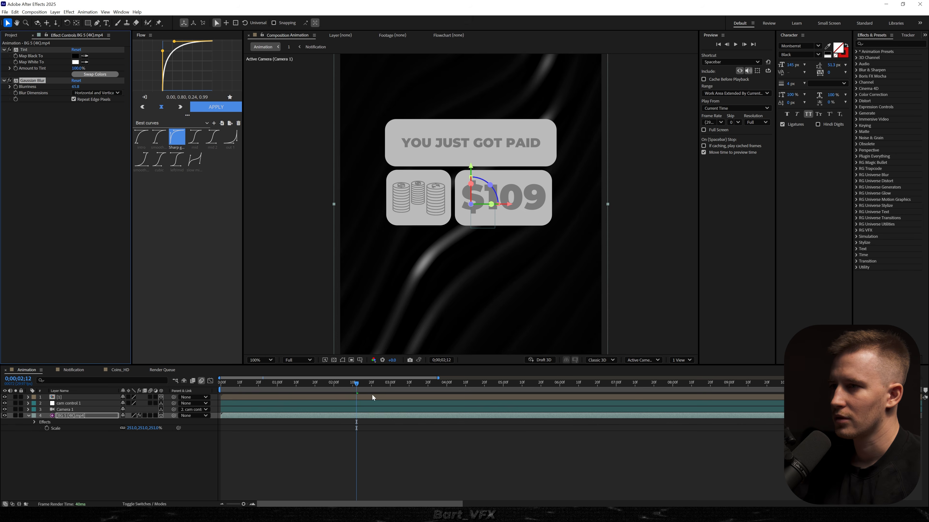
# Step: Preview the animation from the start and place cam control 1 and Camera 1 below the background video layer
pyautogui.press('Home')
pyautogui.press('space')
pyautogui.press('space')
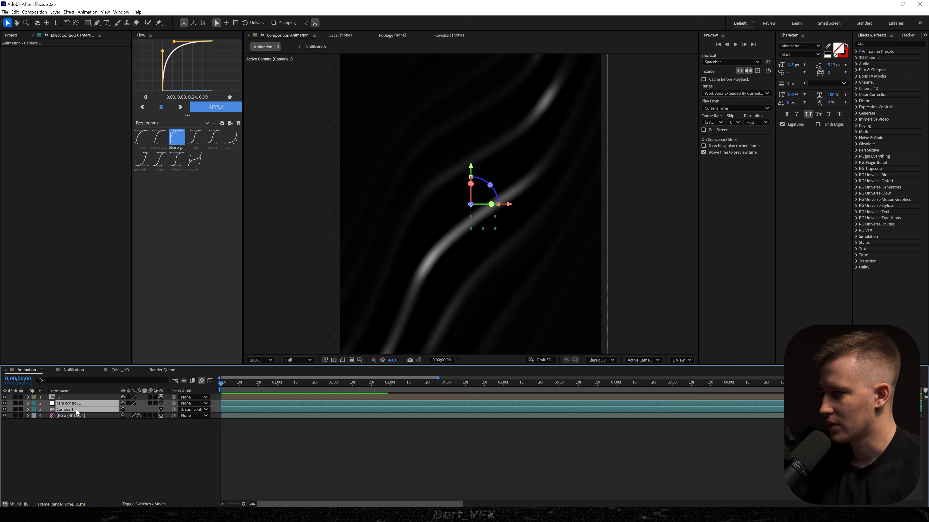
pyautogui.keyDown('shift'); pyautogui.click(77, 415); pyautogui.keyUp('shift')
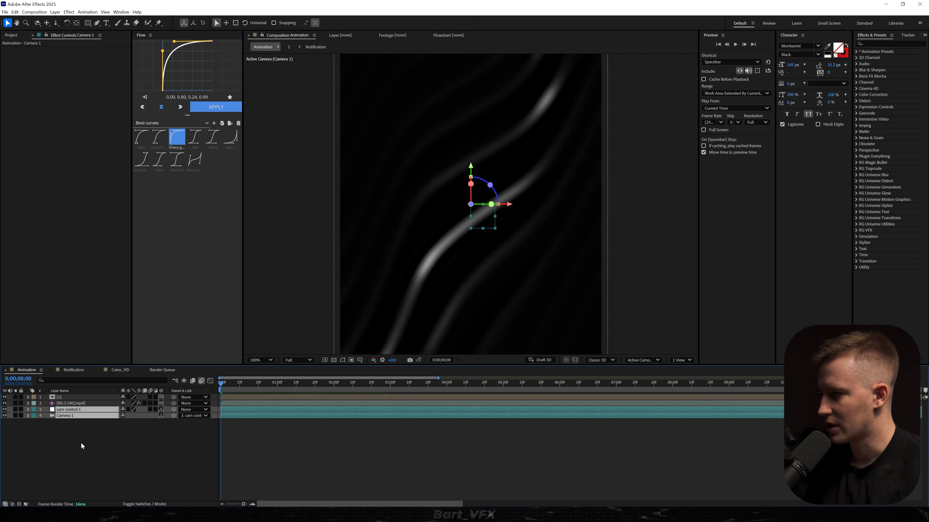
pyautogui.click(90, 440)
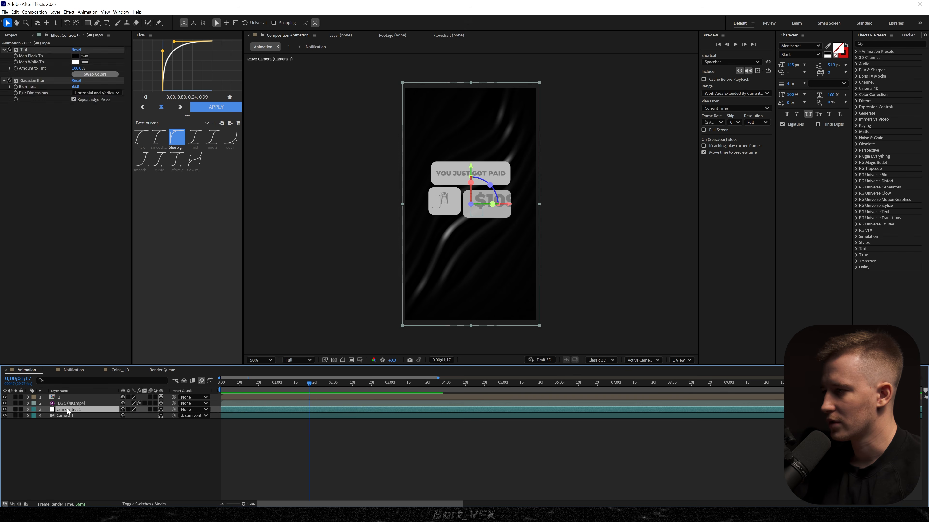
# Step: Keyframe cam control 1's position at 0;00;01;17 and, pulled back in Z, at the start; ease with the mid curve and preview
pyautogui.press('p')
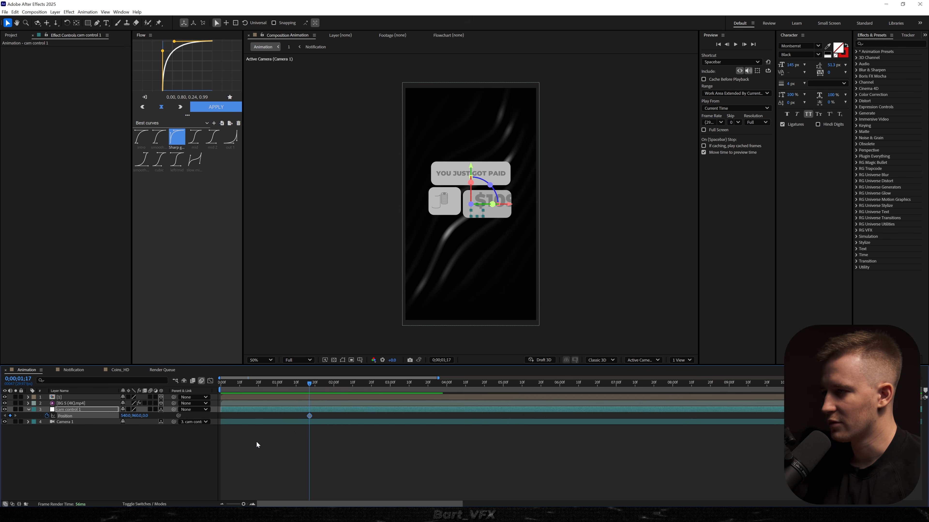
pyautogui.moveTo(309, 383); pyautogui.dragTo(205, 396)
pyautogui.moveTo(146, 416); pyautogui.dragTo(2, 416)
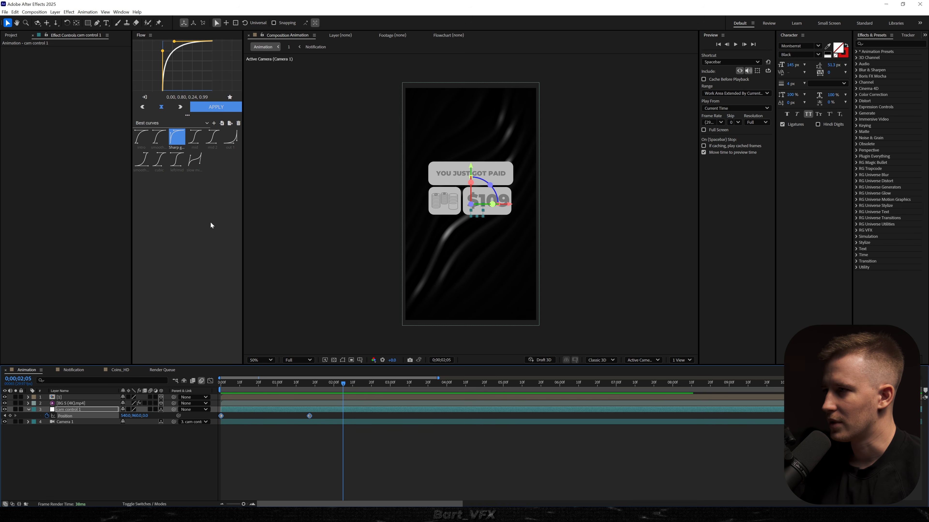
pyautogui.click(194, 137)
pyautogui.click(216, 107)
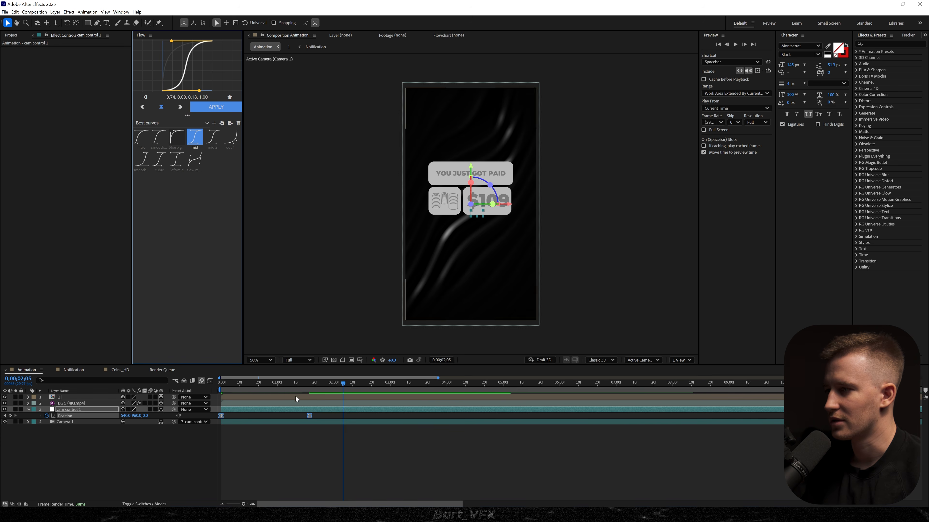
pyautogui.press('Home')
pyautogui.press('space')
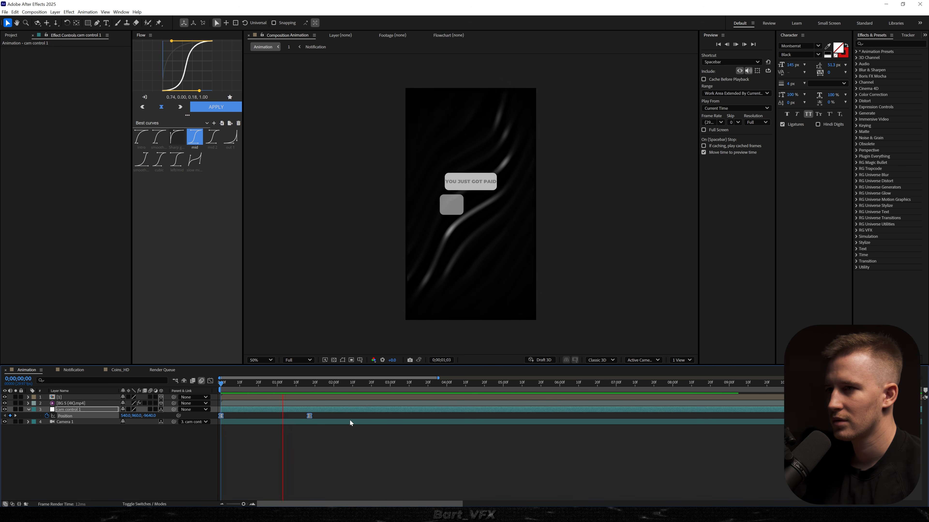
pyautogui.press('space')
# Step: Set the Z position of cam control 1's first keyframe to -1178 and preview the camera move
pyautogui.click(131, 443)
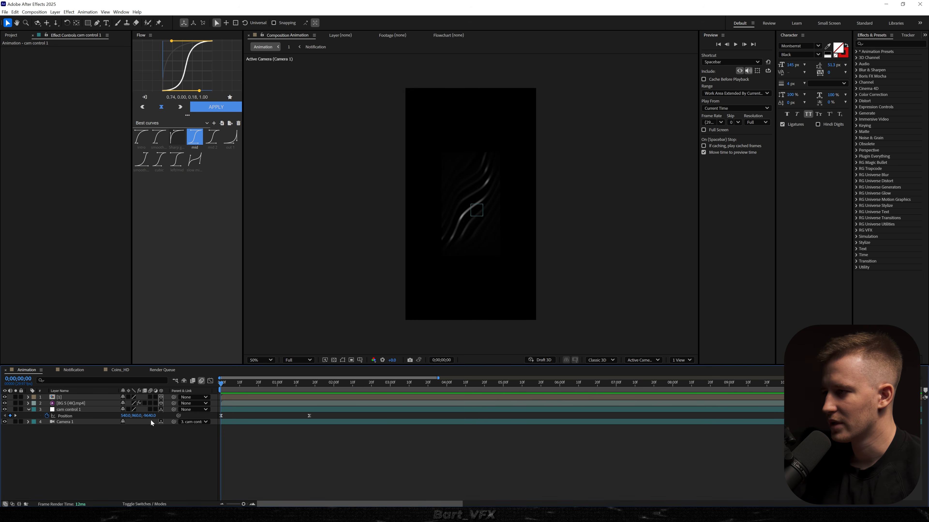
pyautogui.moveTo(229, 416); pyautogui.dragTo(215, 418)
pyautogui.press('Delete')
pyautogui.moveTo(145, 417)
pyautogui.mouseDown()
pyautogui.moveTo(58, 416)
pyautogui.moveTo(131, 418)
pyautogui.mouseUp()
pyautogui.press('space')
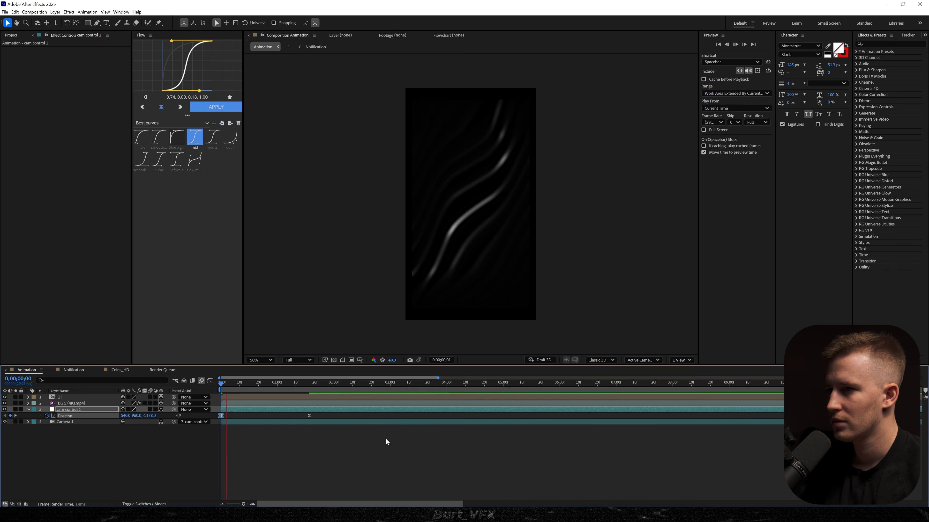
pyautogui.press('space')
# Step: Ease both cam control 1 position keyframes with the smooth curve (0.33, 0.00, 0.00, 1.00) and delay the second to about 3 seconds
pyautogui.moveTo(344, 414); pyautogui.dragTo(216, 419)
pyautogui.click(159, 137)
pyautogui.click(217, 107)
pyautogui.moveTo(310, 416); pyautogui.dragTo(393, 416)
pyautogui.click(239, 383)
# Step: Pull cam control 1 back to a Z position of about -3238 at the first frame and preview the move
pyautogui.press('Home')
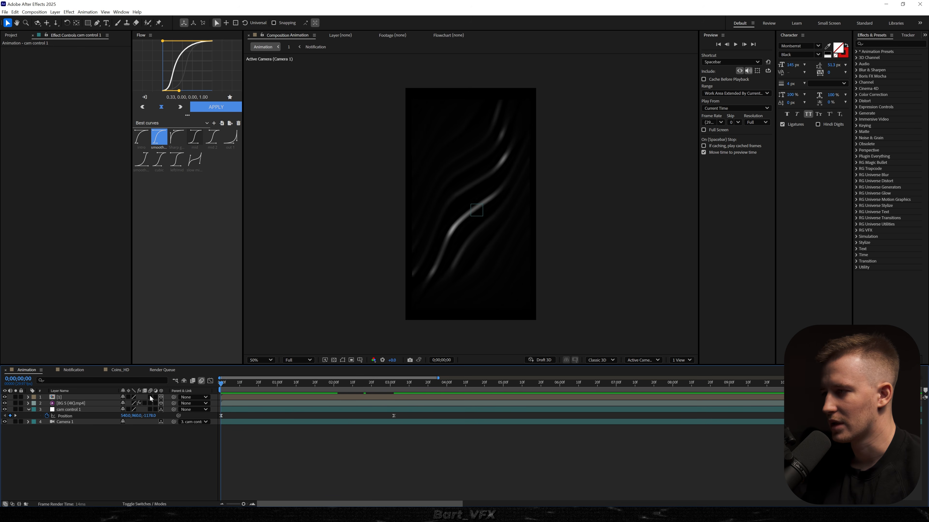
pyautogui.moveTo(151, 419); pyautogui.dragTo(118, 418)
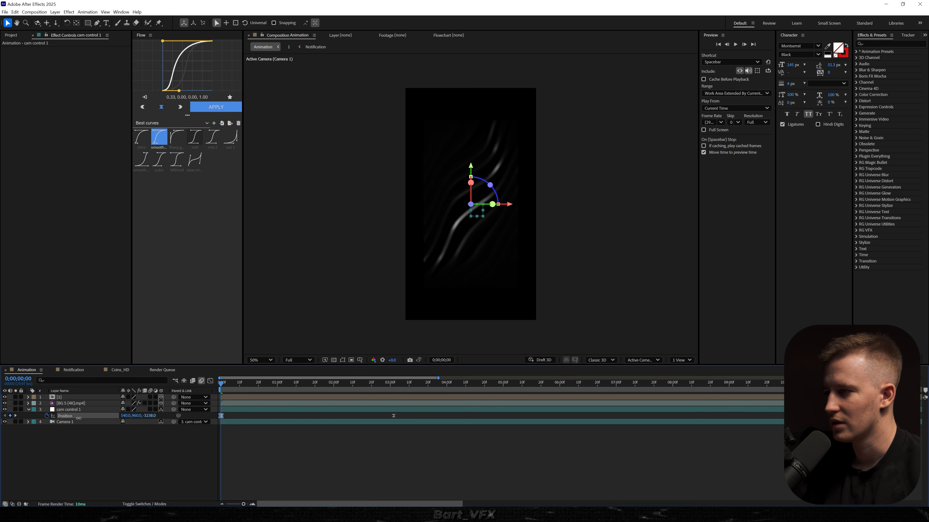
pyautogui.press('space')
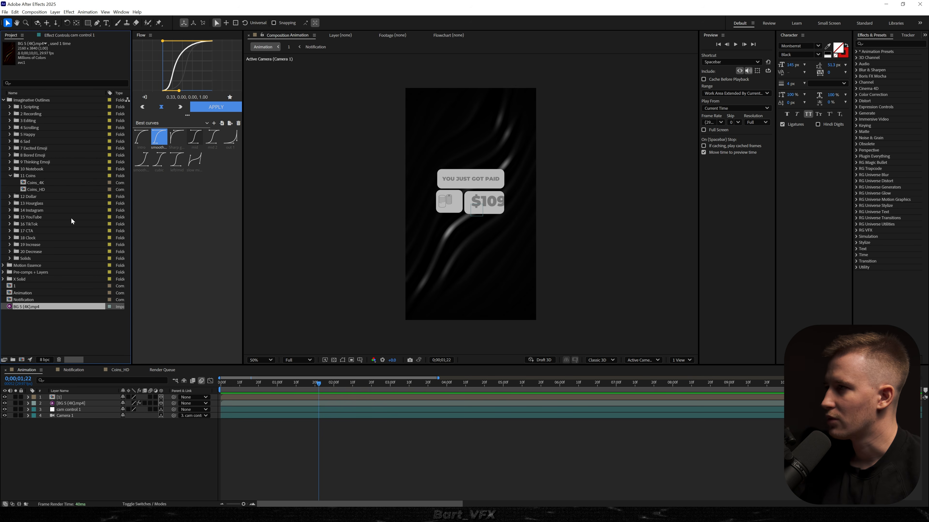
# Step: Add the FHD Basic Polaroid compositions Motion Essence 10.1, 10.2 and 10.3 to the Animation composition, directly below composition 1
pyautogui.click(3, 265)
pyautogui.click(10, 272)
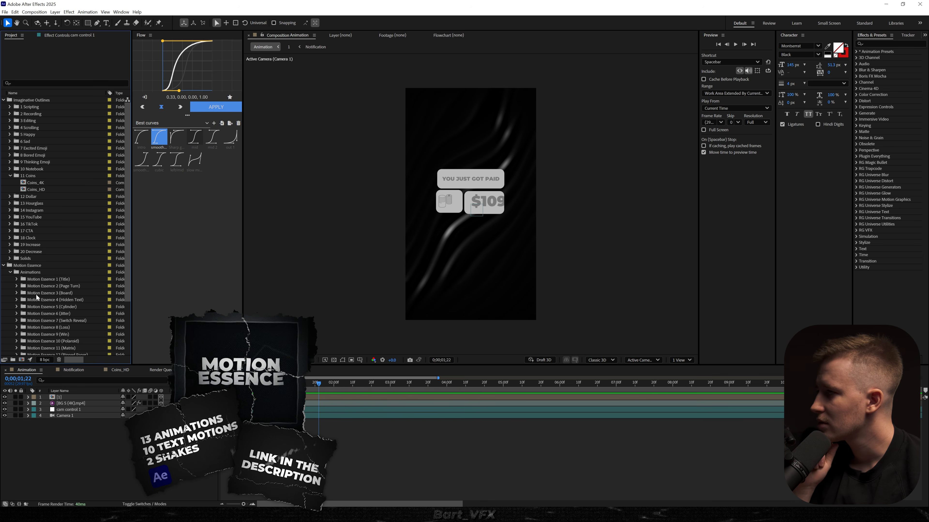
pyautogui.scroll(-4, 36, 292)
pyautogui.click(16, 272)
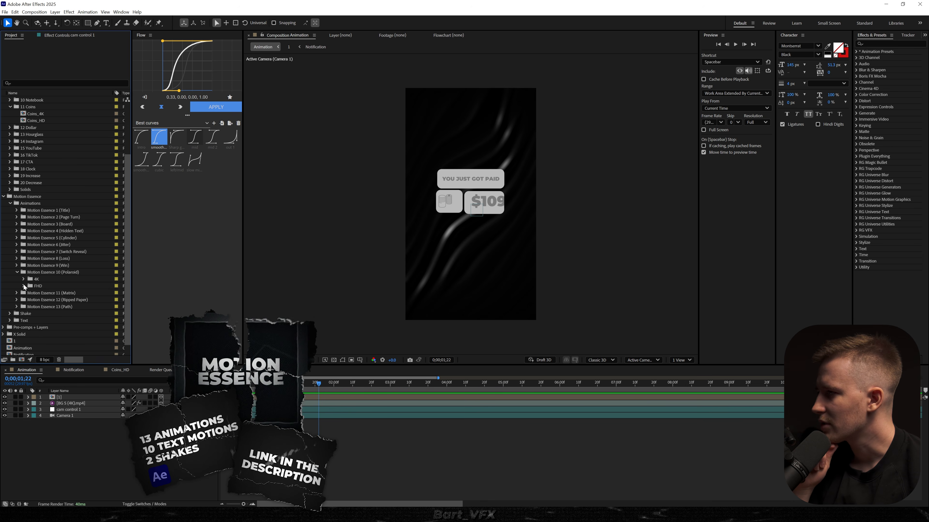
pyautogui.click(24, 285)
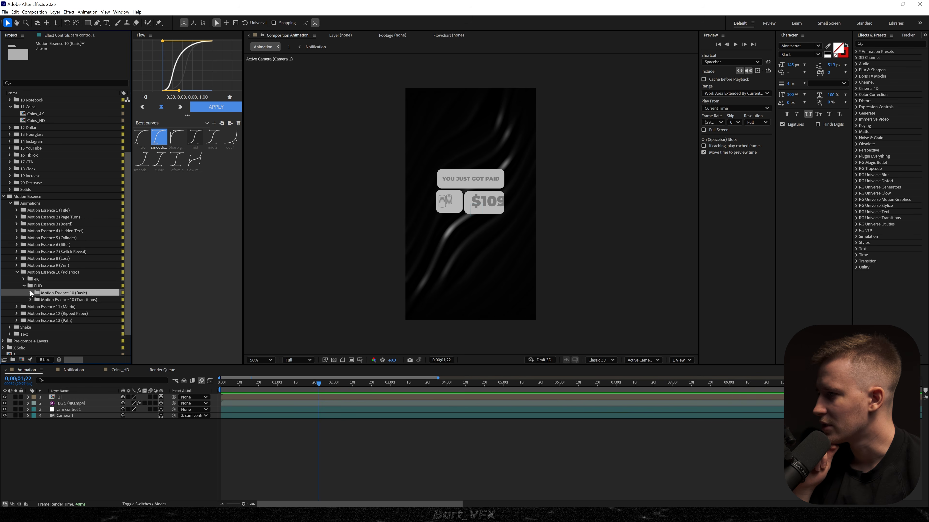
pyautogui.click(30, 292)
pyautogui.click(59, 300)
pyautogui.keyDown('shift'); pyautogui.click(73, 313); pyautogui.keyUp('shift')
pyautogui.moveTo(73, 313); pyautogui.dragTo(255, 430)
pyautogui.moveTo(95, 435); pyautogui.dragTo(77, 408)
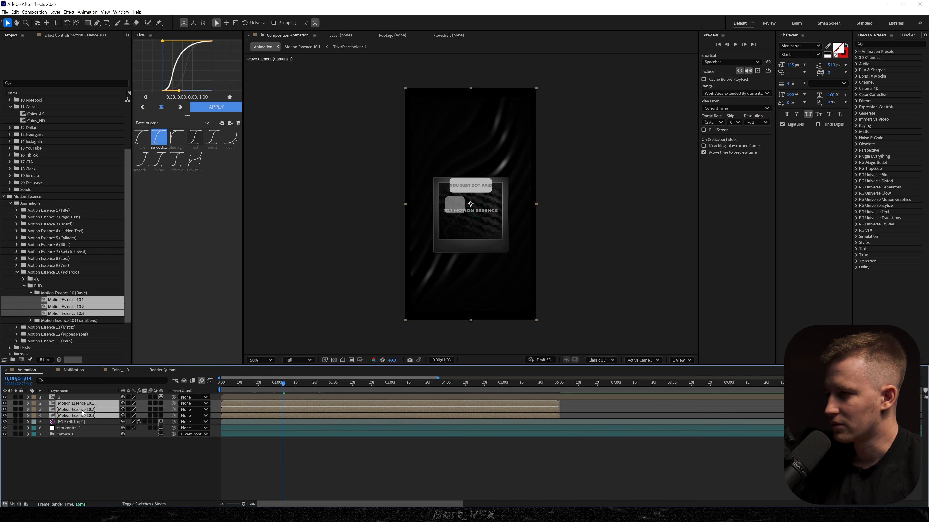
# Step: Make the three Motion Essence layers 3D, push them back in Z and scale them to about 298%
pyautogui.moveTo(163, 405); pyautogui.dragTo(200, 433)
pyautogui.press('s')
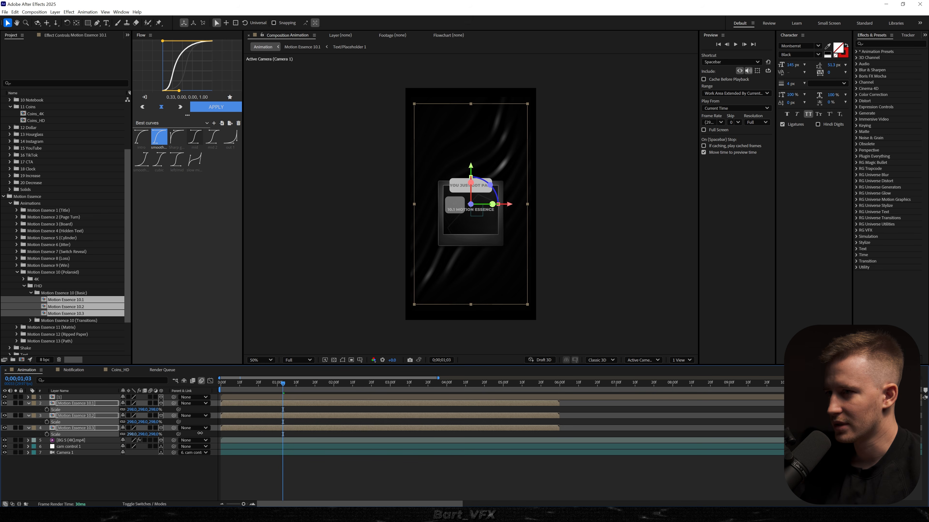
# Step: Place the ES white logo PNG in the Text/Placeholder 3 composition of Motion Essence 10.3 and hide its Text 3 layer
pyautogui.doubleClick(234, 427)
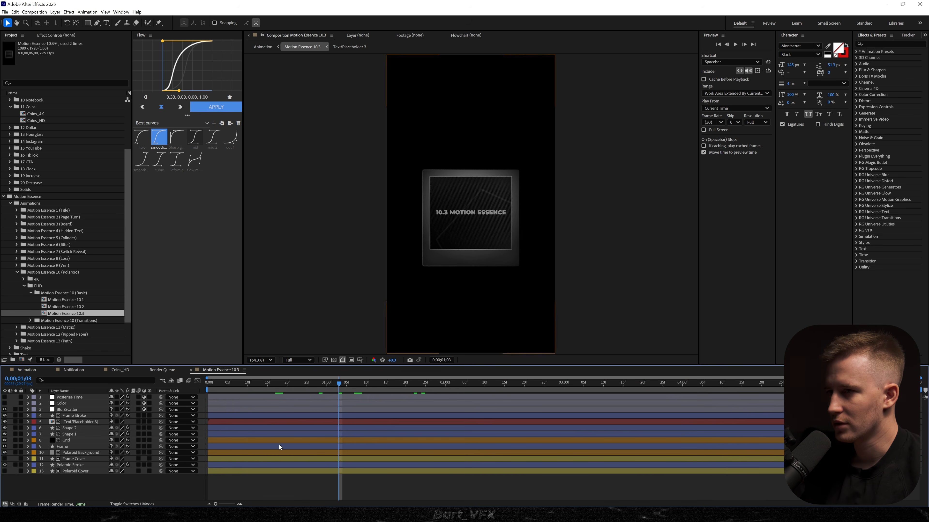
pyautogui.click(83, 422)
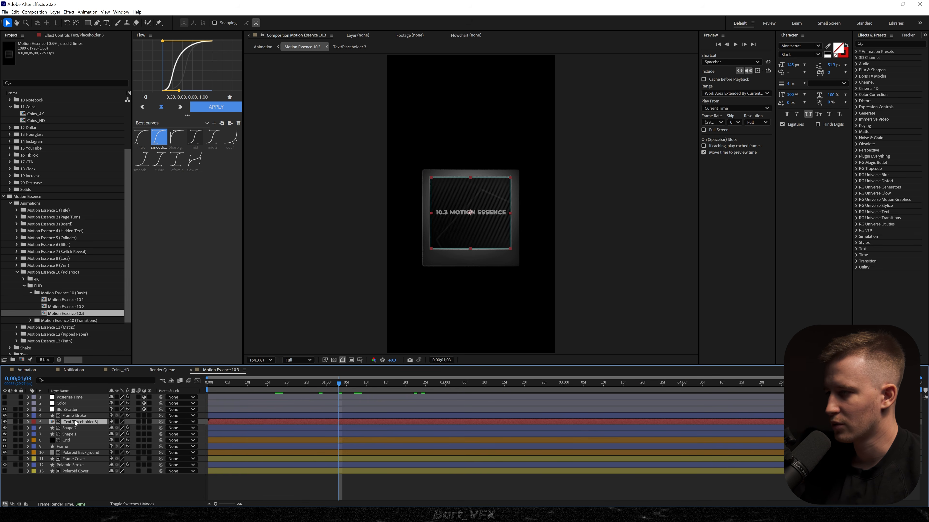
pyautogui.doubleClick(76, 422)
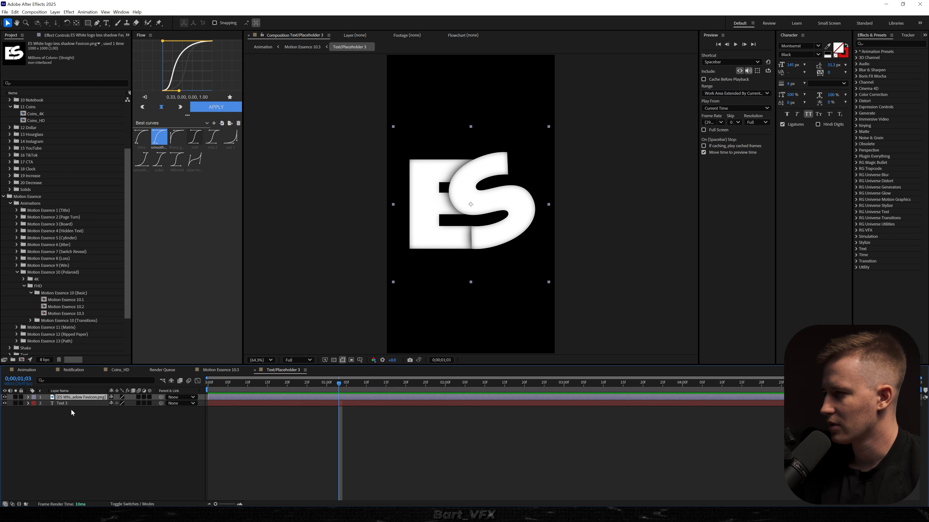
pyautogui.click(54, 403)
pyautogui.click(5, 403)
pyautogui.click(93, 428)
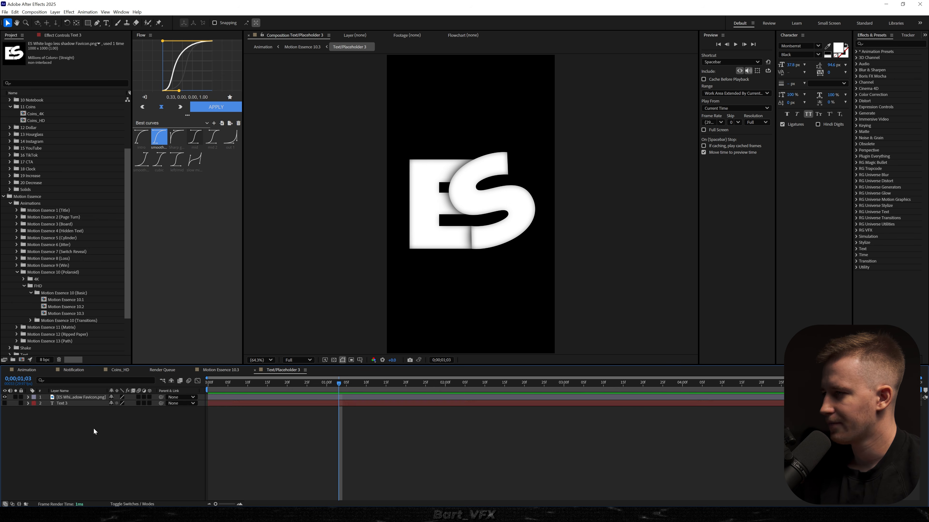
# Step: Scale the ES logo to 58% in Text/Placeholder 3 and return to the Animation composition
pyautogui.hotkey('ctrl', 'a')
pyautogui.press('s')
pyautogui.moveTo(119, 403); pyautogui.dragTo(109, 403)
pyautogui.click(221, 370)
pyautogui.press('Tab')
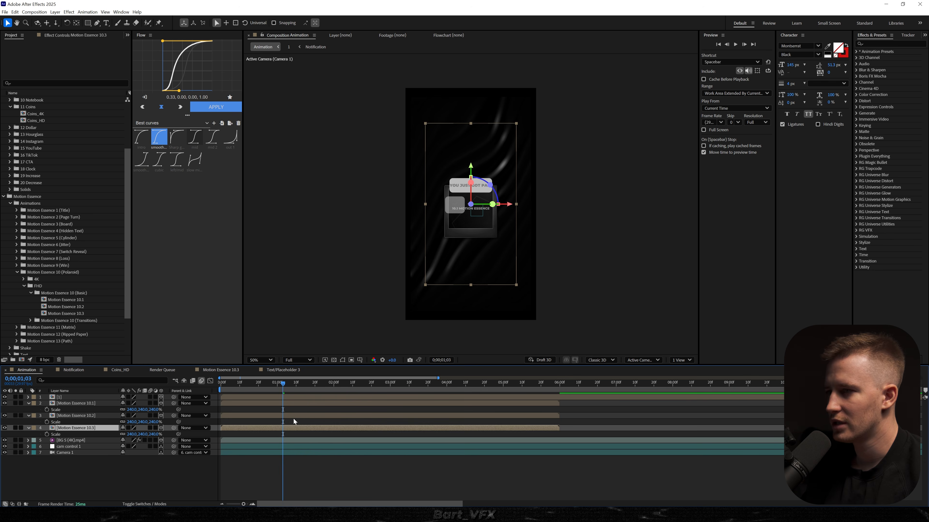
# Step: Delete the Motion Essence 10.1 and 10.2 layers and duplicate Motion Essence 10.3 twice
pyautogui.click(83, 415)
pyautogui.click(81, 403)
pyautogui.keyDown('ctrl'); pyautogui.click(81, 416); pyautogui.keyUp('ctrl')
pyautogui.press('Delete')
pyautogui.click(75, 404)
pyautogui.hotkey('ctrl', 'd')
pyautogui.hotkey('ctrl', 'd')
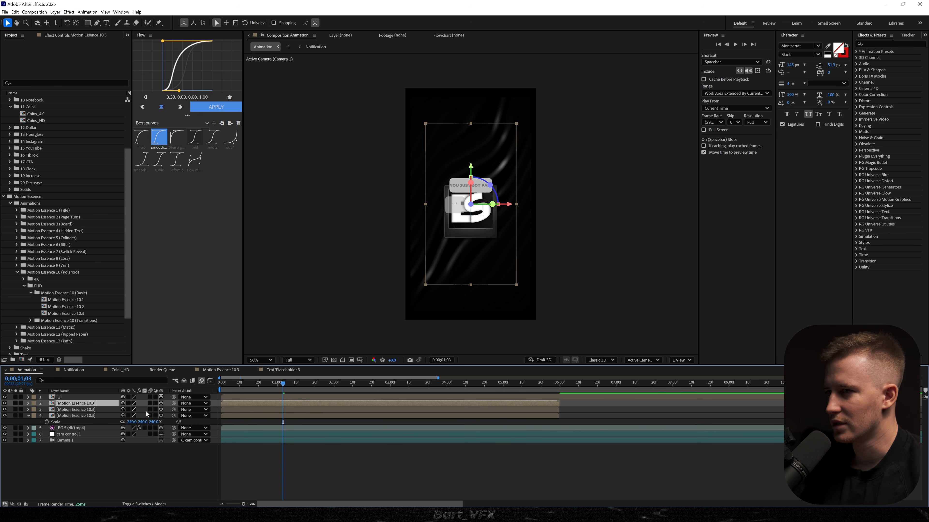
# Step: Darken the ES logo in Text/Placeholder 3 with an Exposure effect of about -2.1 and return to the Animation composition
pyautogui.click(284, 370)
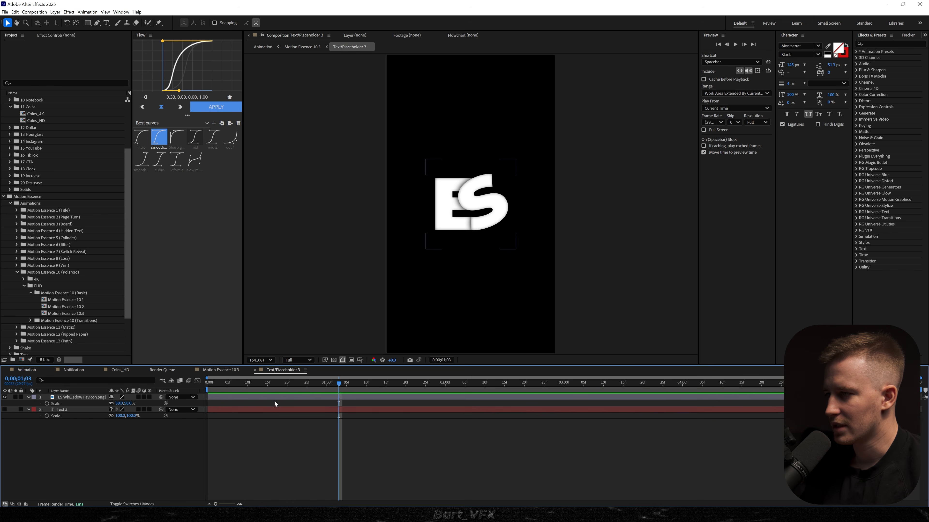
pyautogui.click(76, 410)
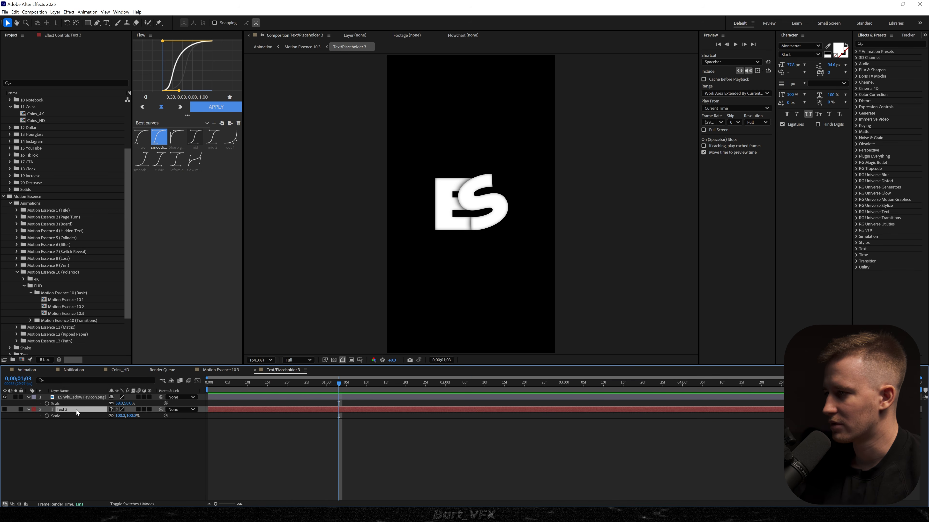
pyautogui.click(76, 400)
pyautogui.press('t')
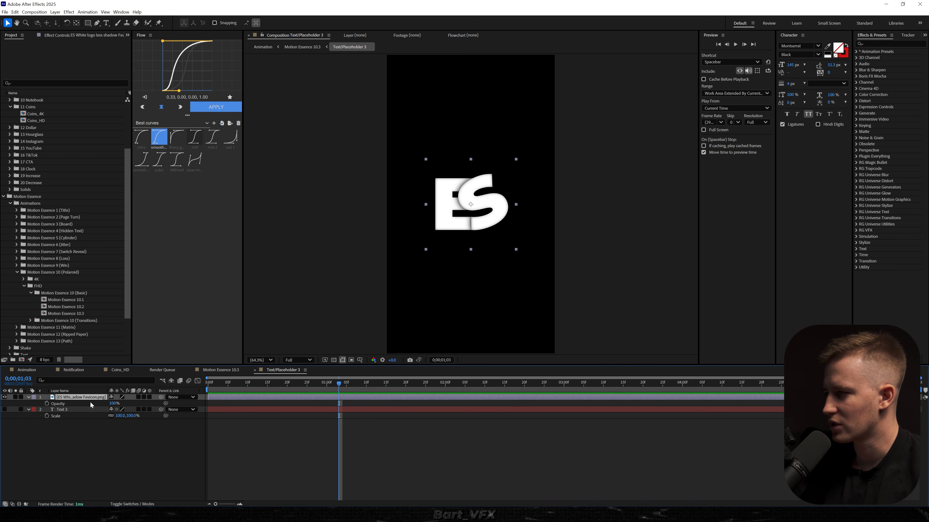
pyautogui.hotkey('ctrl', 'space')
pyautogui.write('exp')
pyautogui.press('Return')
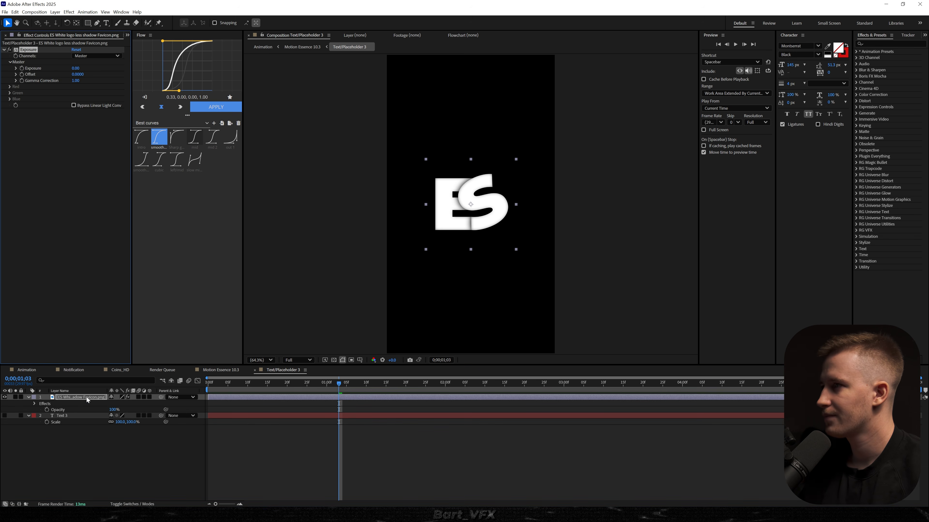
pyautogui.moveTo(76, 71); pyautogui.dragTo(23, 83)
pyautogui.click(71, 220)
pyautogui.press('Tab')
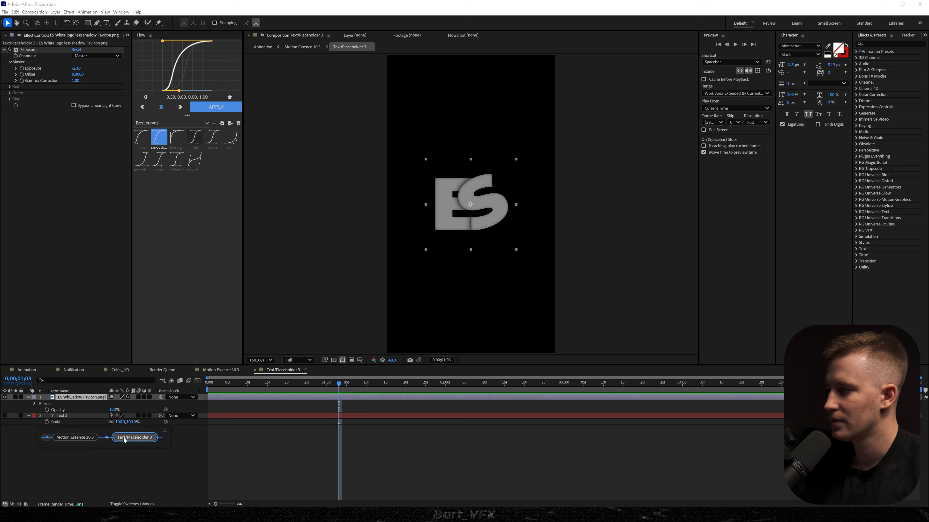
pyautogui.click(83, 440)
# Step: Arrange two of the polaroids at the upper left and upper right of the frame, angled behind the notification
pyautogui.moveTo(468, 210); pyautogui.dragTo(460, 161)
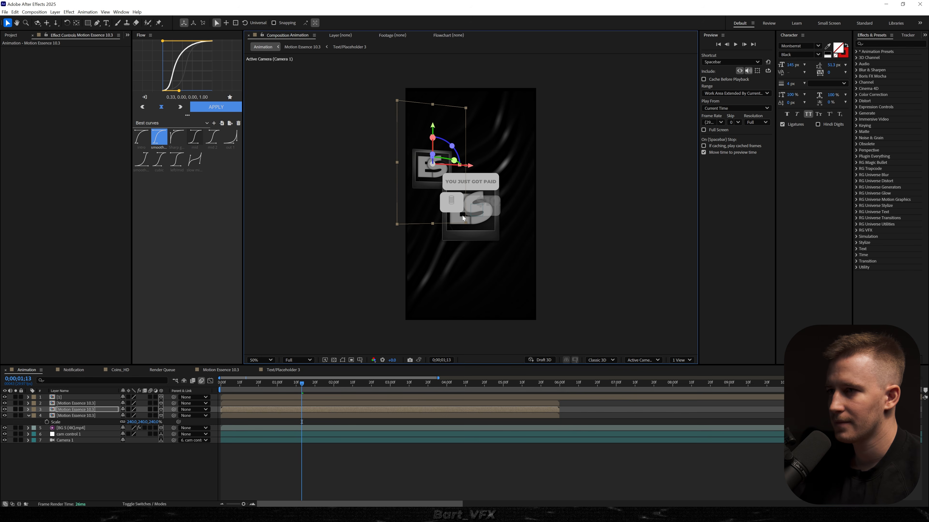
pyautogui.click(88, 415)
pyautogui.moveTo(486, 207); pyautogui.dragTo(506, 153)
# Step: Duplicate a polaroid, scale the copy to about 109.9%, bring it toward the camera and tilt it along the frame's lower edge
pyautogui.click(471, 229)
pyautogui.hotkey('ctrl', 'd')
pyautogui.moveTo(473, 231); pyautogui.dragTo(543, 302)
pyautogui.press('s')
pyautogui.moveTo(132, 410); pyautogui.dragTo(71, 416)
pyautogui.moveTo(551, 308); pyautogui.dragTo(510, 319)
pyautogui.moveTo(497, 273); pyautogui.dragTo(490, 268)
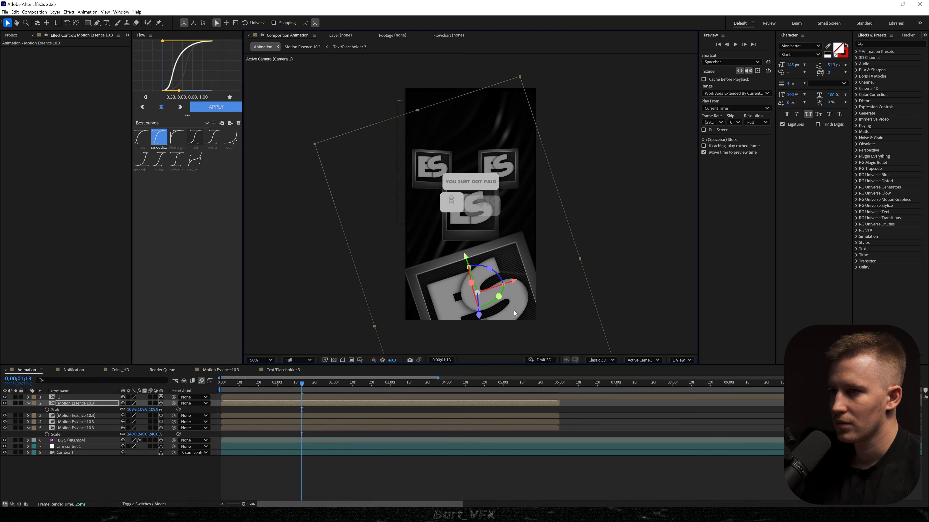
pyautogui.moveTo(525, 309); pyautogui.dragTo(536, 309)
# Step: Keyframe the tilted foreground polaroid's position from mid-frame at 0;00;27 to the lower right at about 2;14 and preview the move
pyautogui.moveTo(302, 384); pyautogui.dragTo(272, 384)
pyautogui.moveTo(501, 274); pyautogui.dragTo(476, 224)
pyautogui.hotkey('alt', 'shift', 'p')
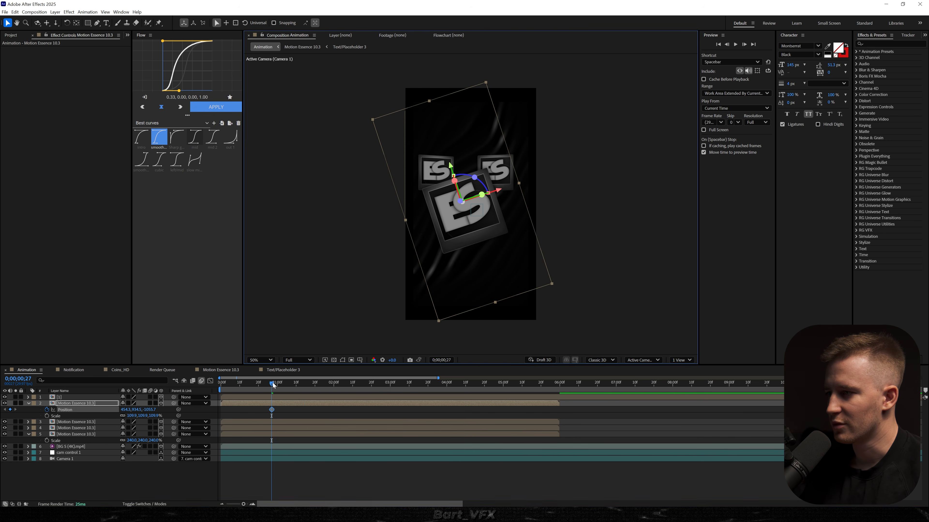
pyautogui.moveTo(272, 384); pyautogui.dragTo(360, 383)
pyautogui.moveTo(484, 217); pyautogui.dragTo(534, 350)
pyautogui.press('space')
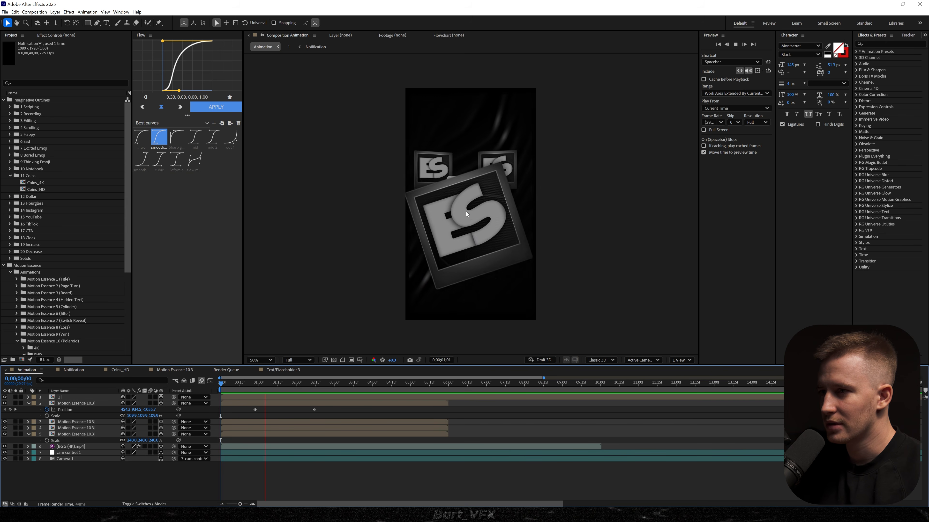
pyautogui.press('space')
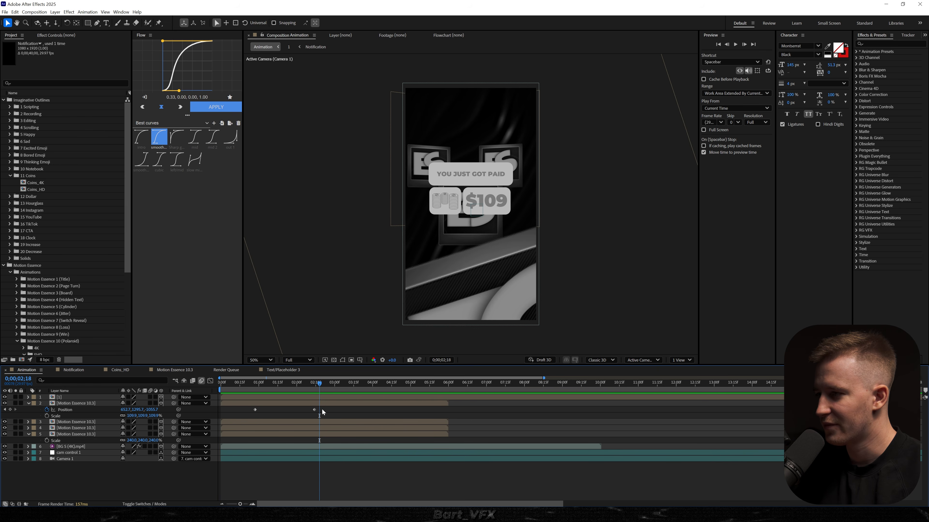
# Step: Move the foreground polaroid's first position keyframe to the start and ease both keyframes with the intro curve (0.20, 0.00, 0.00, 1.00)
pyautogui.moveTo(256, 411); pyautogui.dragTo(240, 412)
pyautogui.moveTo(332, 417); pyautogui.dragTo(208, 409)
pyautogui.click(142, 137)
pyautogui.click(216, 107)
pyautogui.press('space')
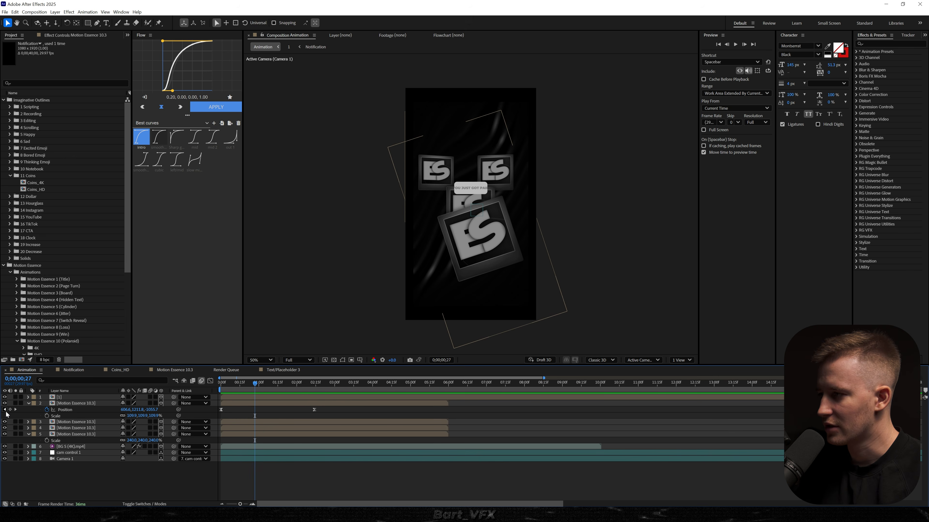
# Step: Add a position keyframe to the foreground polaroid at 0;00;27, move it onto the first frame and preview the result
pyautogui.click(10, 409)
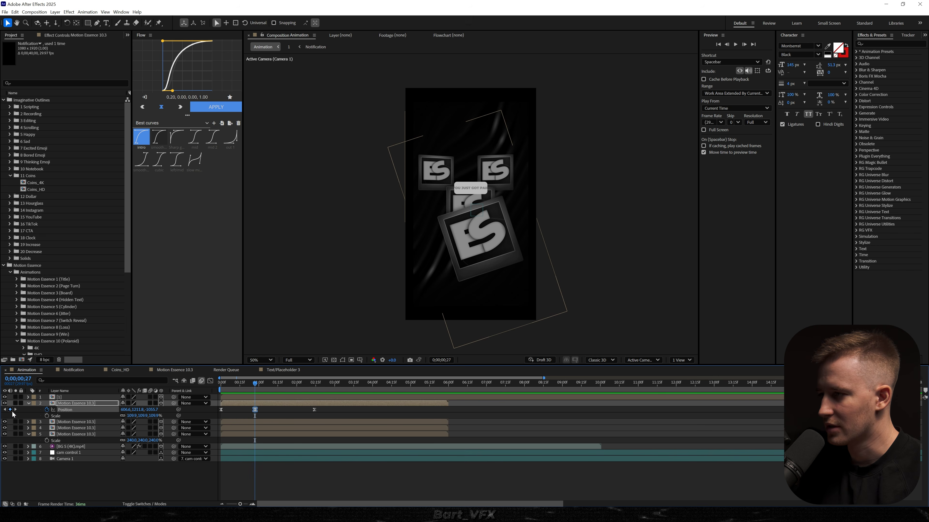
pyautogui.moveTo(254, 410); pyautogui.dragTo(221, 410)
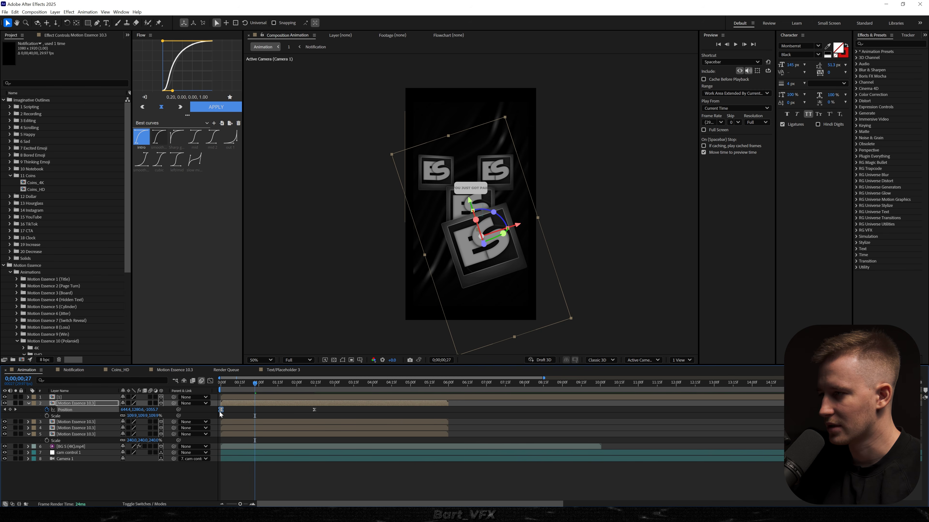
pyautogui.press('Home')
pyautogui.press('space')
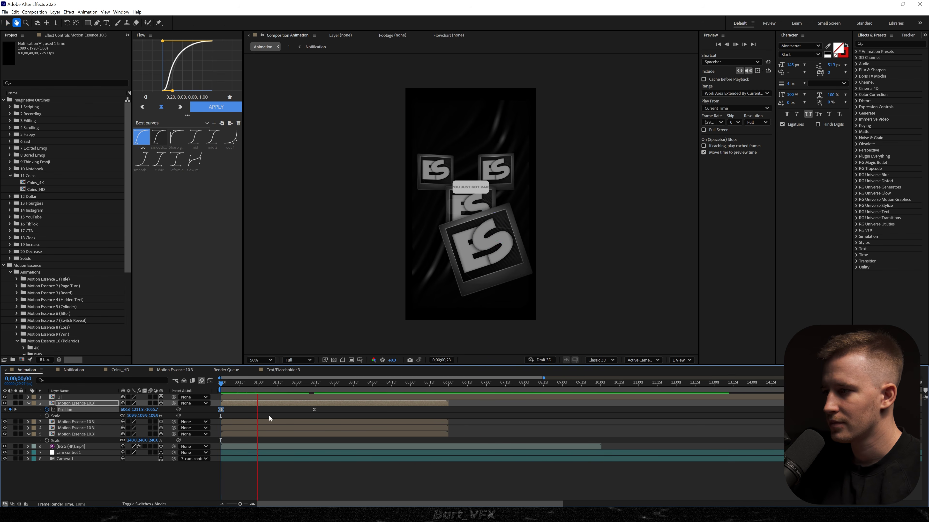
# Step: Keyframe the positions of the three background polaroids at the first frame and make the middle one drift until 2;12
pyautogui.click(259, 424)
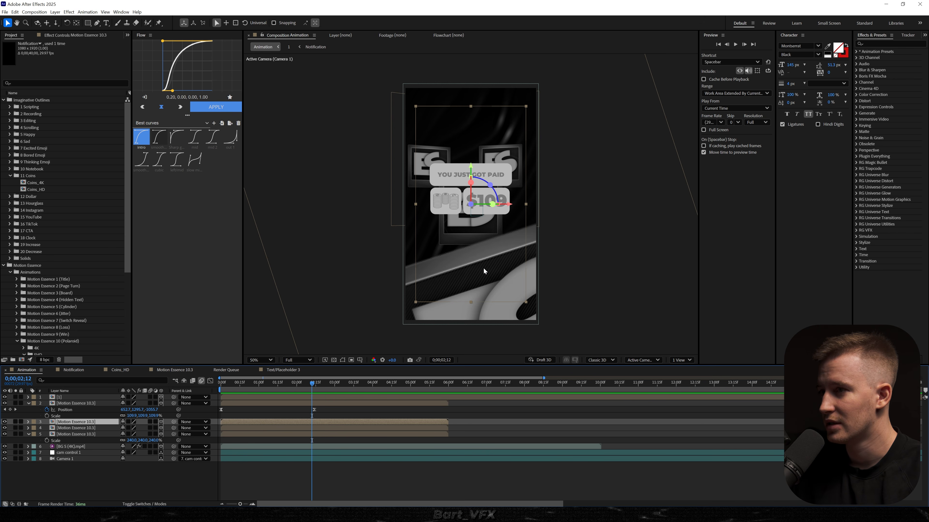
pyautogui.click(90, 403)
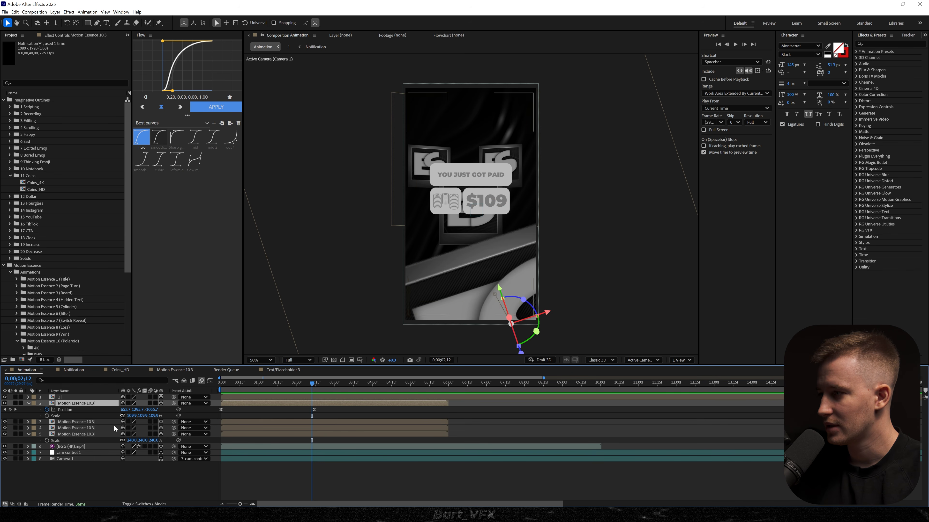
pyautogui.click(78, 422)
pyautogui.keyDown('shift'); pyautogui.click(73, 435); pyautogui.keyUp('shift')
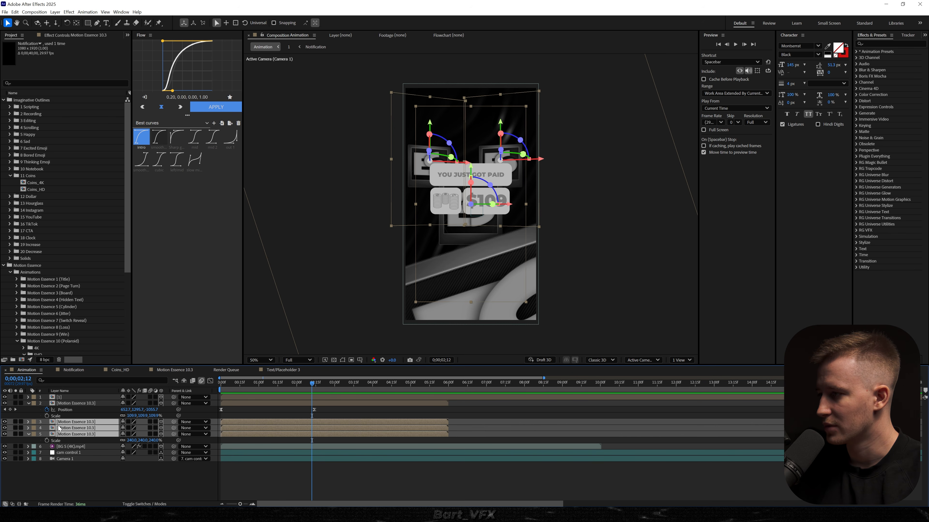
pyautogui.hotkey('alt', 'shift', 'p')
pyautogui.moveTo(312, 429); pyautogui.dragTo(221, 433)
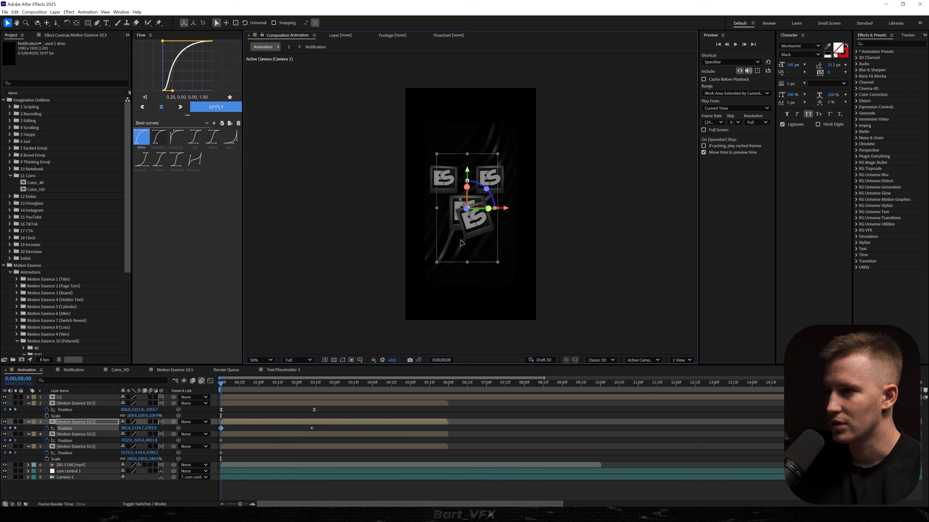
pyautogui.moveTo(465, 241); pyautogui.dragTo(469, 243)
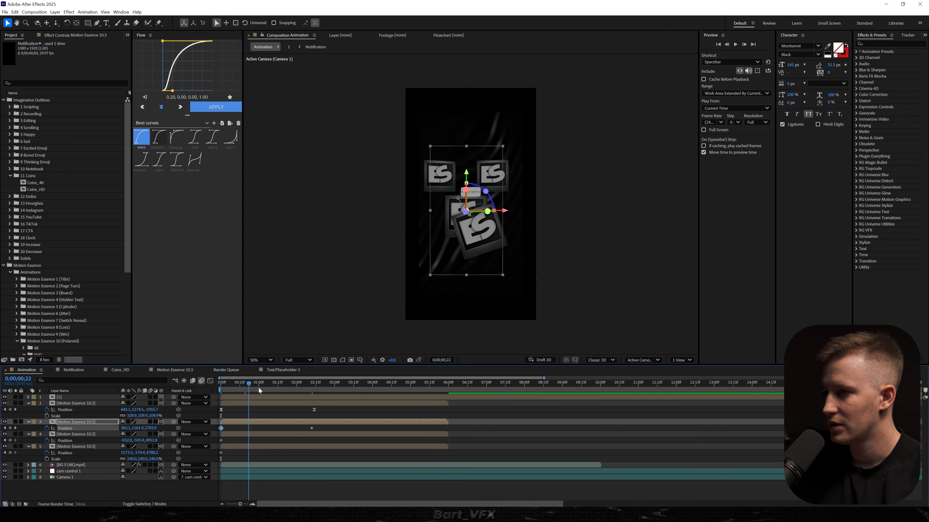
pyautogui.press('k')
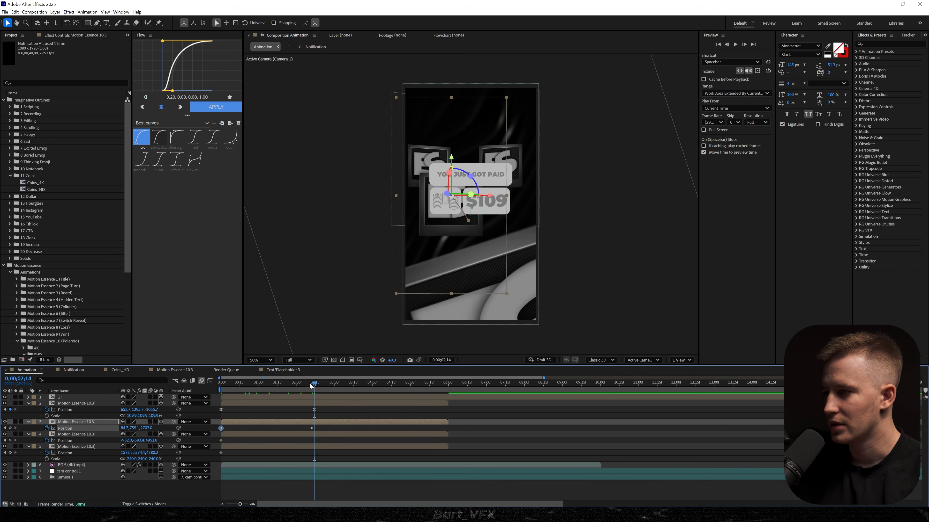
# Step: Move the left background polaroid up and out of frame at 2;12 and reverse its two position keyframes
pyautogui.click(306, 435)
pyautogui.moveTo(454, 224); pyautogui.dragTo(398, 159)
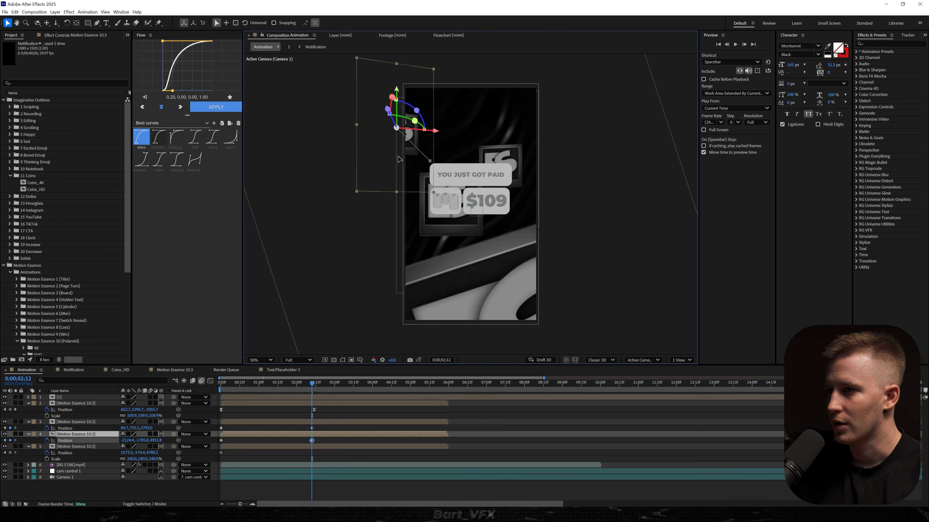
pyautogui.moveTo(318, 438); pyautogui.dragTo(191, 443)
pyautogui.hotkey('ctrl', 'alt', 'r')
# Step: Lower the right background polaroid to a Y position of 372.5 at 1;28 and reverse its position keyframes
pyautogui.moveTo(234, 387); pyautogui.dragTo(294, 383)
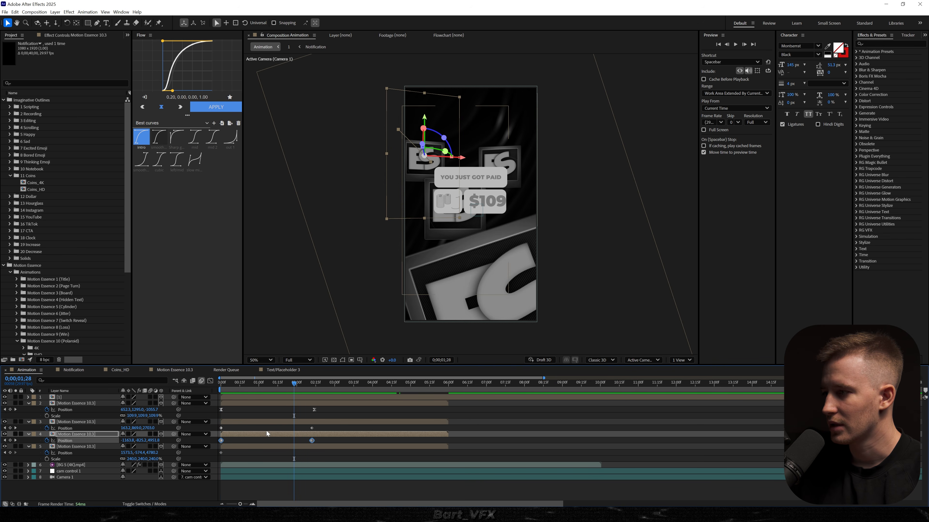
pyautogui.click(261, 446)
pyautogui.click(514, 172)
pyautogui.moveTo(514, 172); pyautogui.dragTo(514, 199)
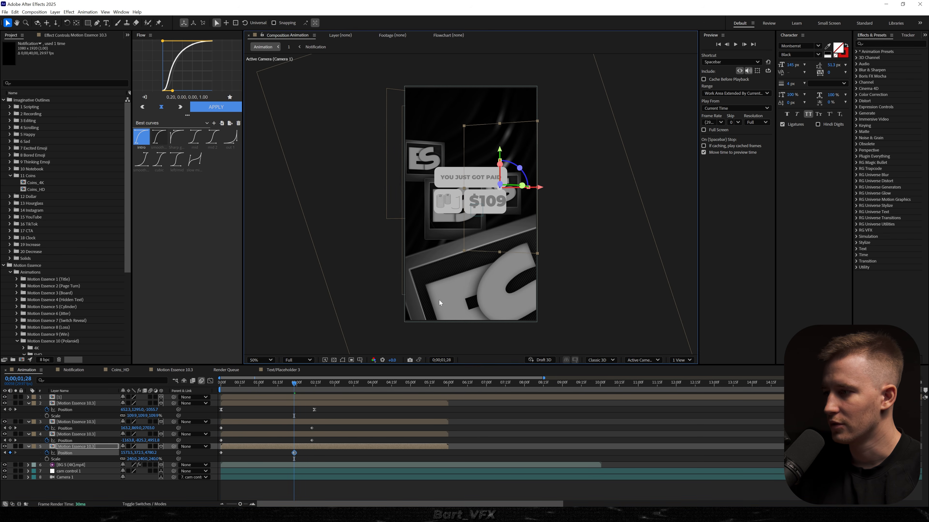
pyautogui.hotkey('ctrl', 'alt', 'r')
# Step: Delay the second position keyframes of all three background polaroids to about 4;20 and preview the slower drift
pyautogui.moveTo(294, 453); pyautogui.dragTo(399, 453)
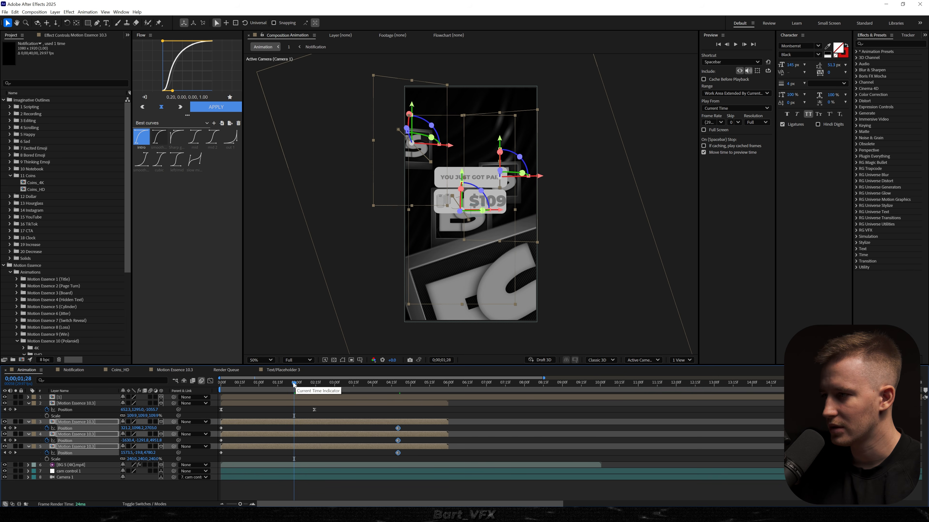
pyautogui.press('Home')
pyautogui.press('space')
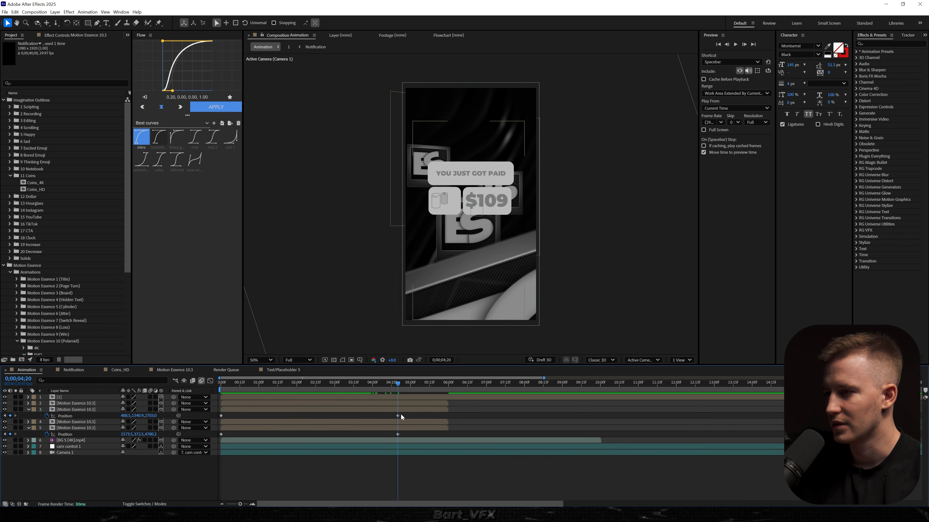
# Step: Shift the middle background polaroid left to an X position of about -571 at 4;20 and preview the animation
pyautogui.click(398, 415)
pyautogui.moveTo(451, 262)
pyautogui.mouseDown()
pyautogui.moveTo(471, 206)
pyautogui.moveTo(438, 269)
pyautogui.mouseUp()
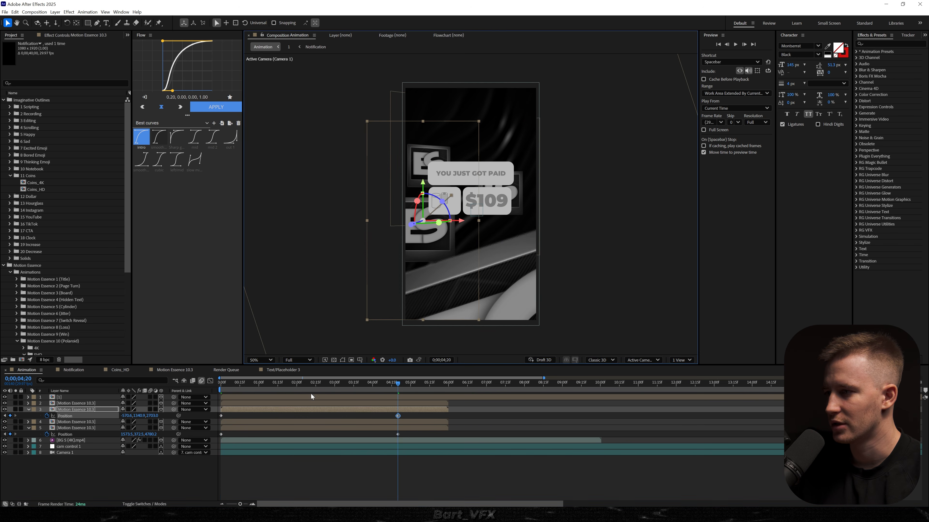
pyautogui.press('Home')
pyautogui.press('space')
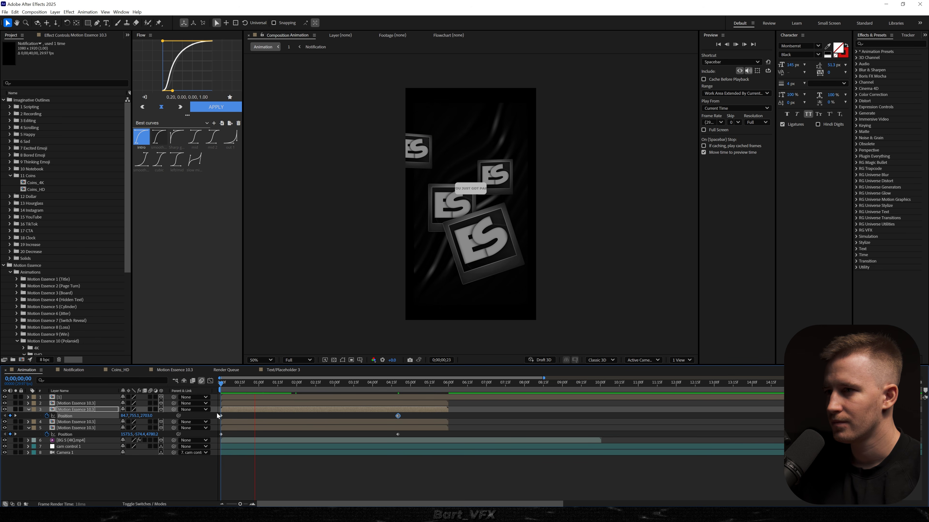
pyautogui.press('space')
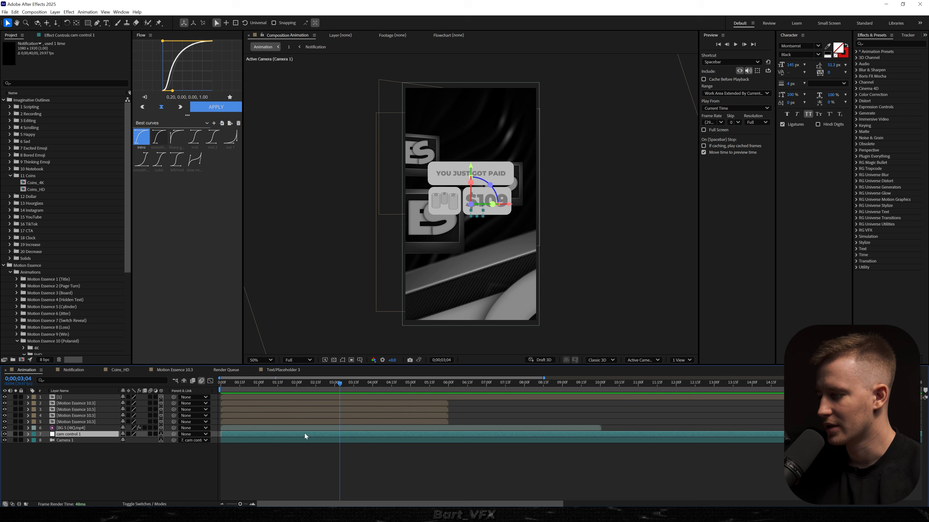
# Step: Set cam control 1's Y position to 821 at its second position keyframe at 3;00
pyautogui.press('u')
pyautogui.press('j')
pyautogui.moveTo(141, 441); pyautogui.dragTo(114, 441)
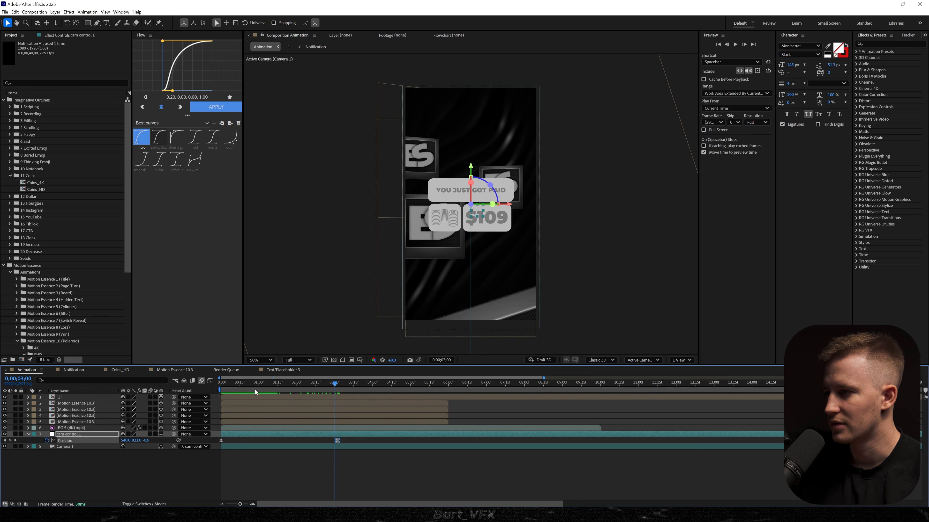
# Step: Preview the animation from the first frame to check the revised camera move
pyautogui.press('Home')
pyautogui.press('space')
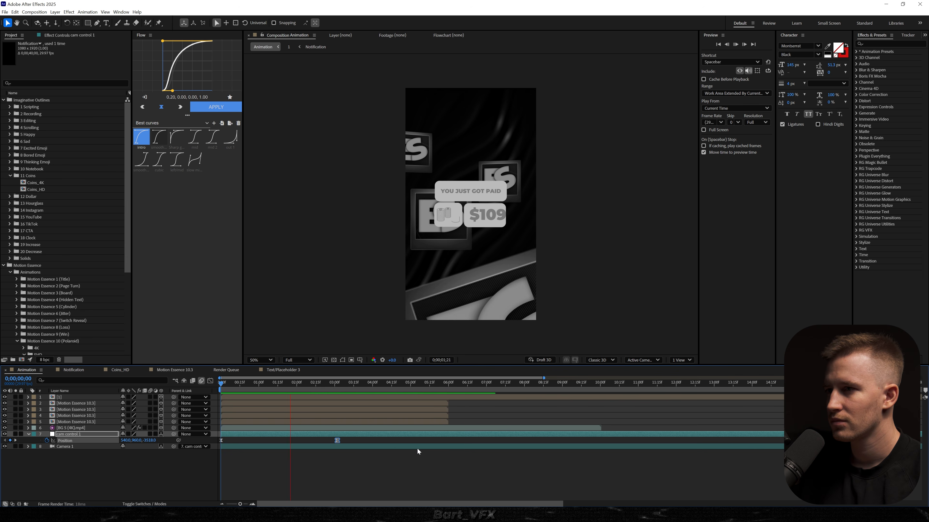
pyautogui.press('space')
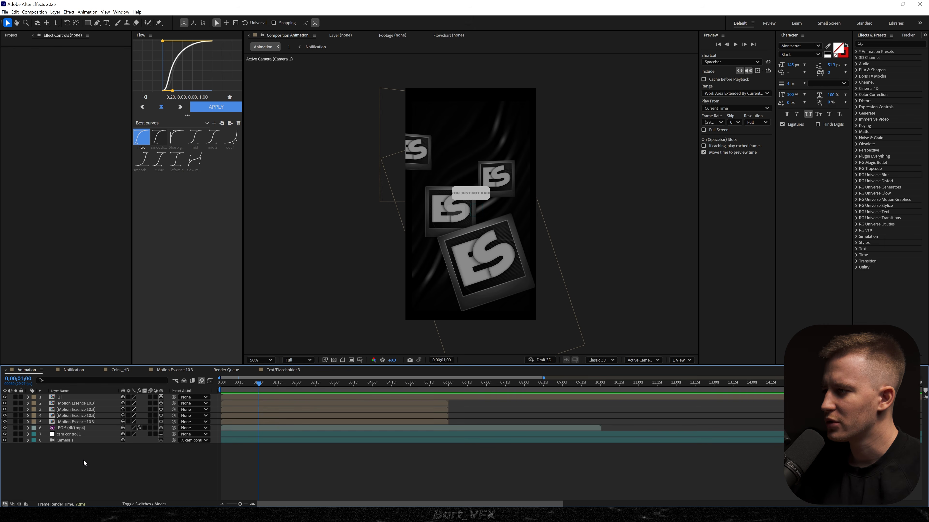
# Step: Create a new adjustment layer and apply the Tint effect to it
pyautogui.rightClick(85, 459)
pyautogui.moveTo(110, 380)
pyautogui.click(192, 436)
pyautogui.hotkey('ctrl', 'space')
pyautogui.write('tint')
pyautogui.press('Return')
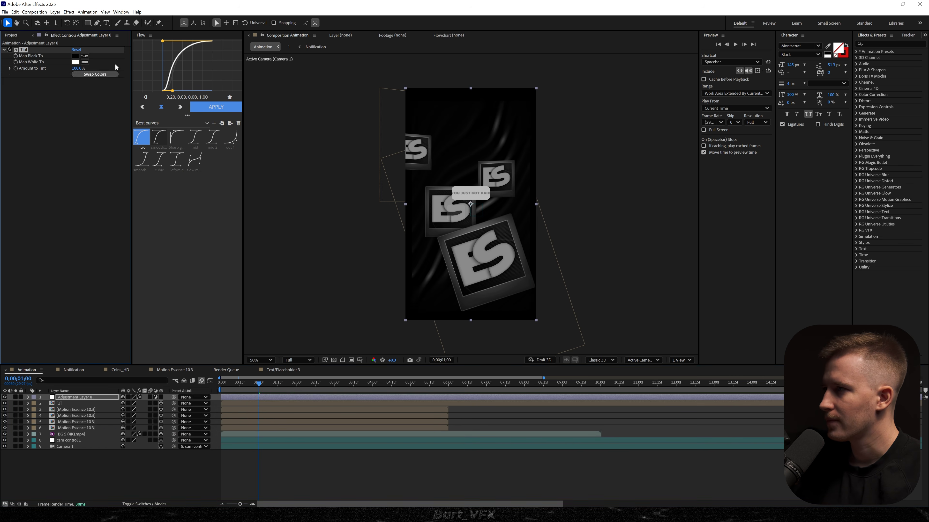
# Step: Set the Tint effect's Map White To colour to a fully saturated bright green
pyautogui.click(76, 63)
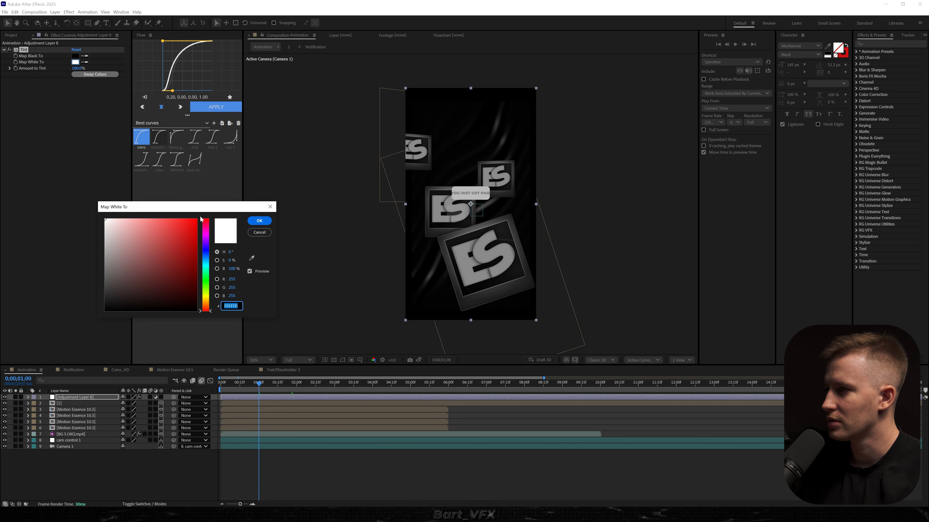
pyautogui.click(208, 288)
pyautogui.click(197, 219)
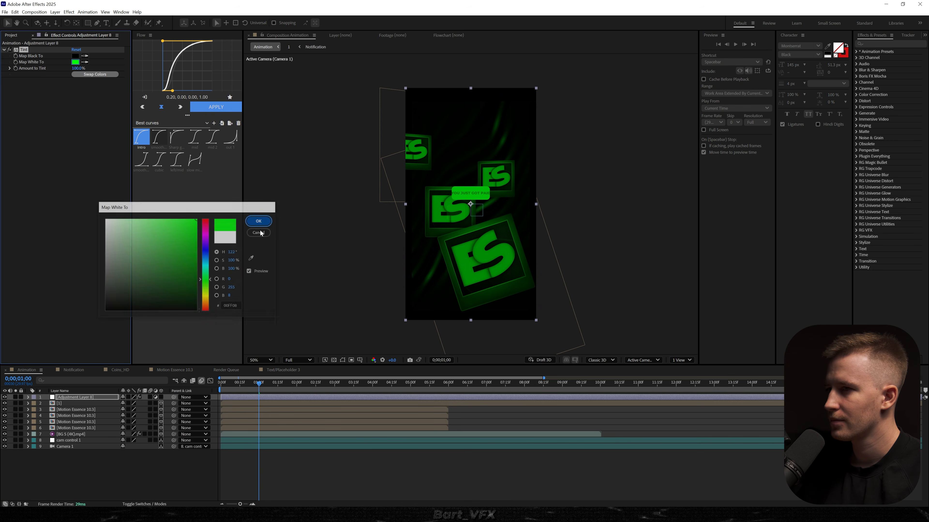
pyautogui.click(259, 220)
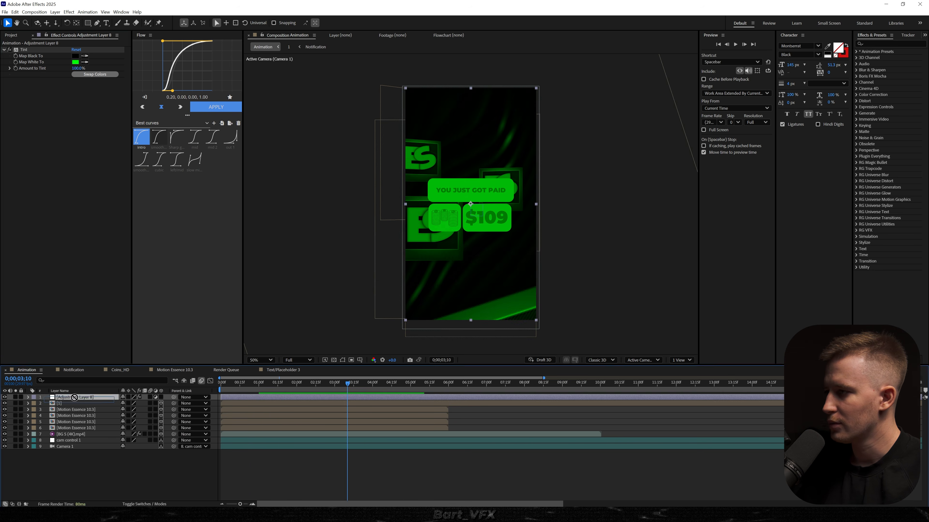
# Step: Move the tint adjustment layer below the notification layer so only the background is tinted, and preview the animation
pyautogui.moveTo(92, 397); pyautogui.dragTo(68, 406)
pyautogui.press('space')
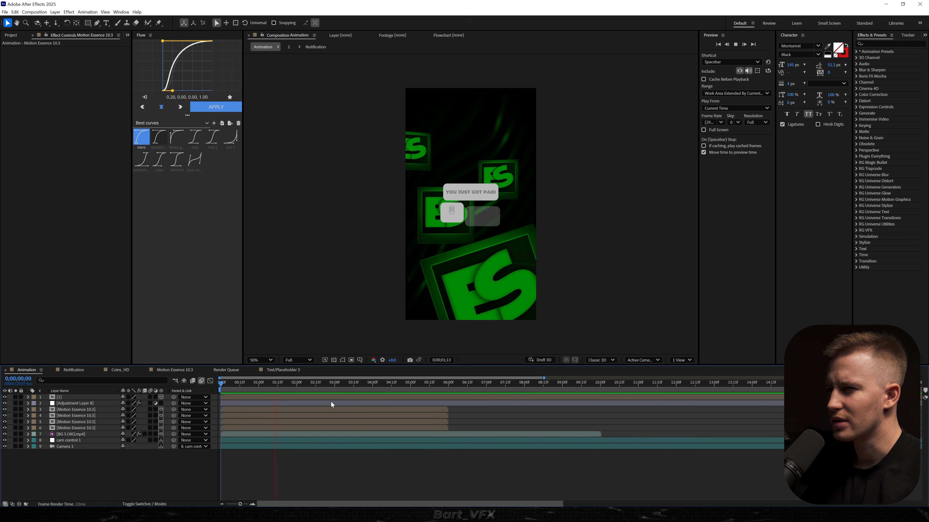
pyautogui.press('space')
# Step: Add the expression wiggle(1.3,15) to Camera 1's Point of Interest and preview the camera shake
pyautogui.click(27, 446)
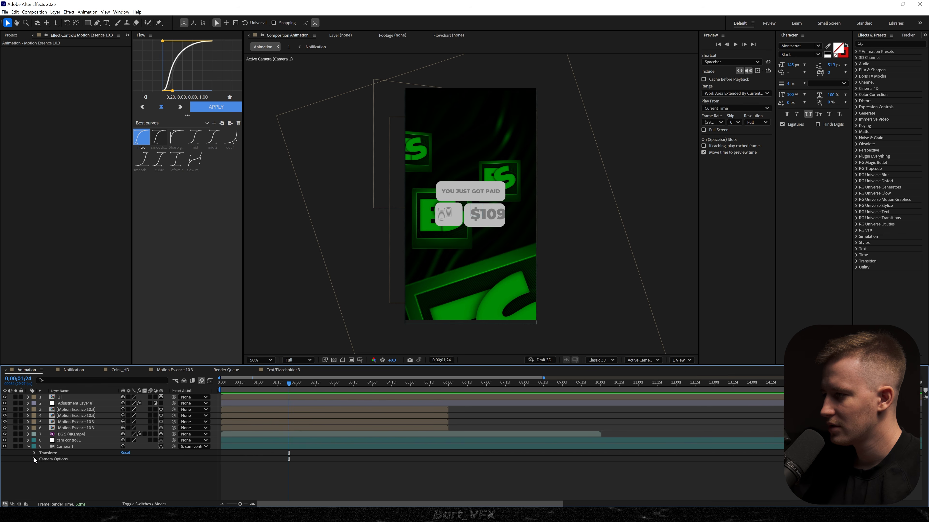
pyautogui.click(34, 453)
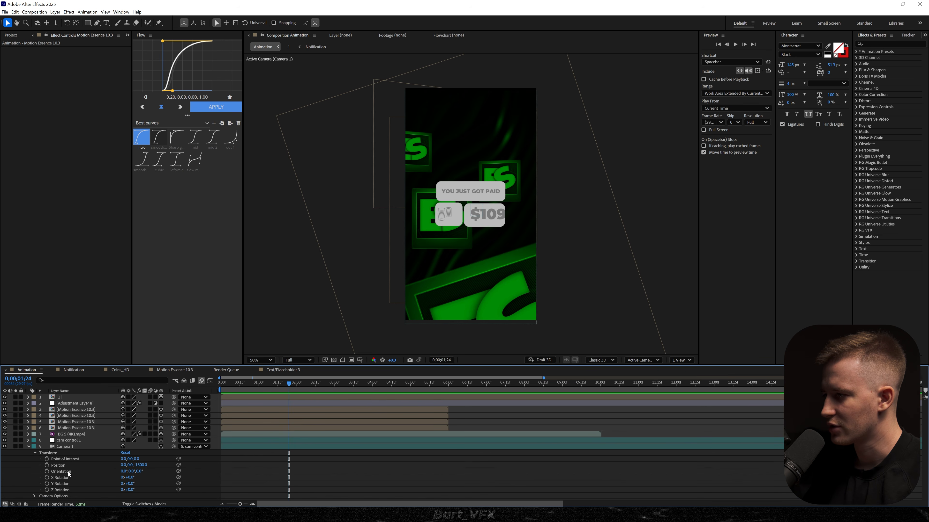
pyautogui.keyDown('alt'); pyautogui.click(47, 459); pyautogui.keyUp('alt')
pyautogui.write('wiggle(1.3,15')
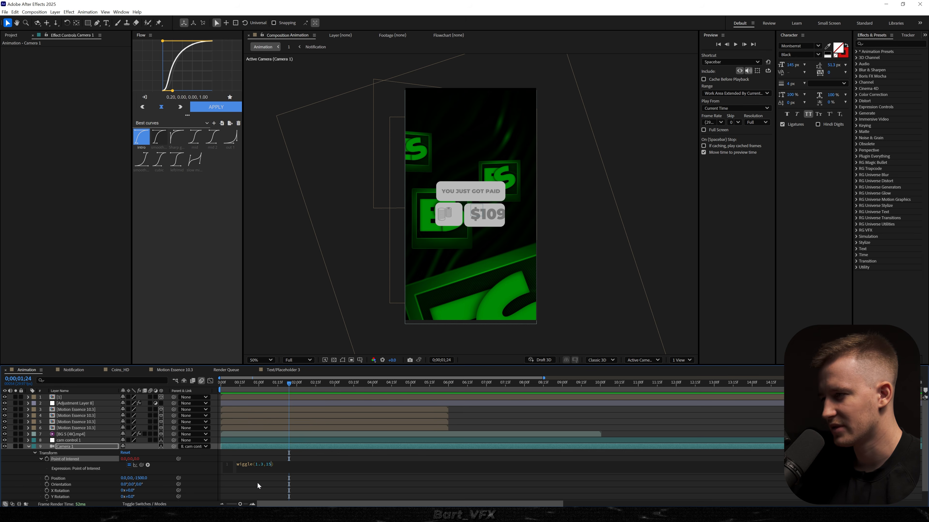
pyautogui.press('space')
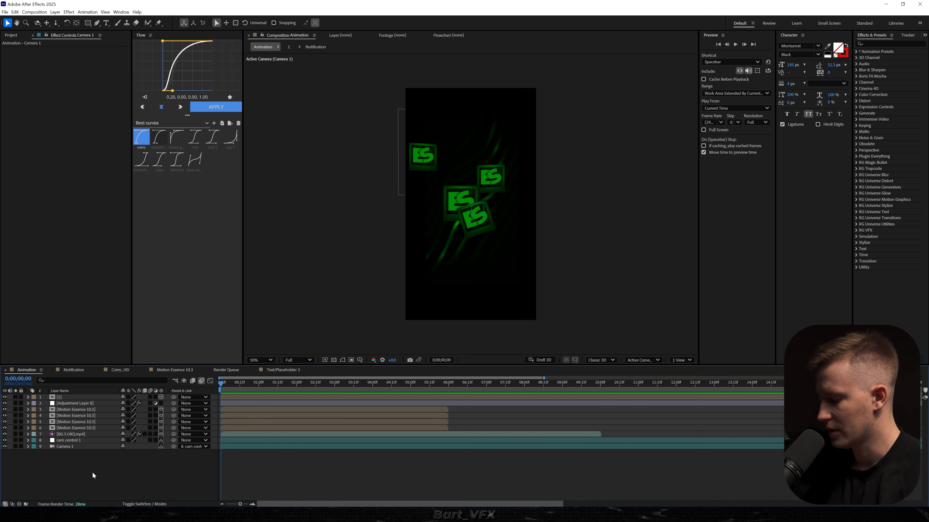
# Step: Create another adjustment layer and apply CC Vignette to it
pyautogui.hotkey('ctrl', 'alt', 'y')
pyautogui.hotkey('ctrl', 'space')
pyautogui.write('vig')
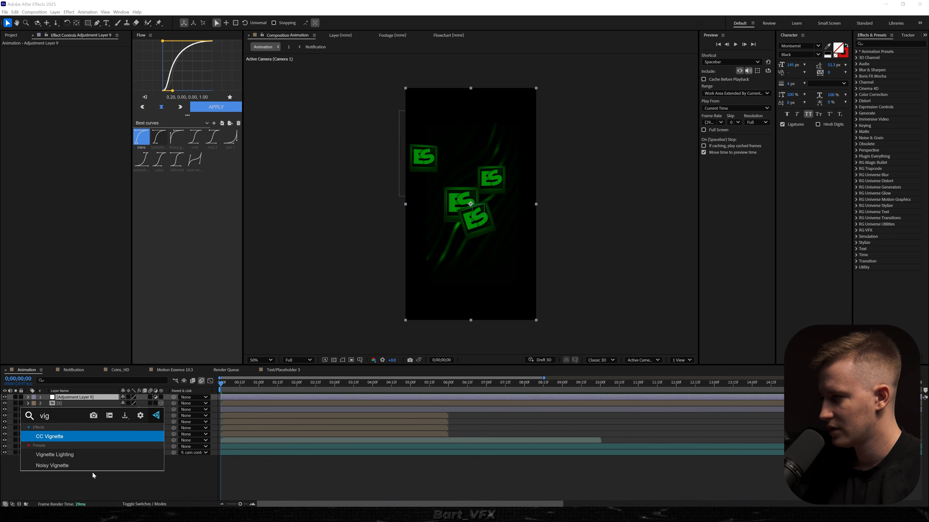
pyautogui.press('Return')
# Step: Create a black solid above the other layers and apply the Grid effect to it
pyautogui.hotkey('ctrl', 'y')
pyautogui.press('Return')
pyautogui.hotkey('ctrl', 'space')
pyautogui.write('grid')
pyautogui.press('Return')
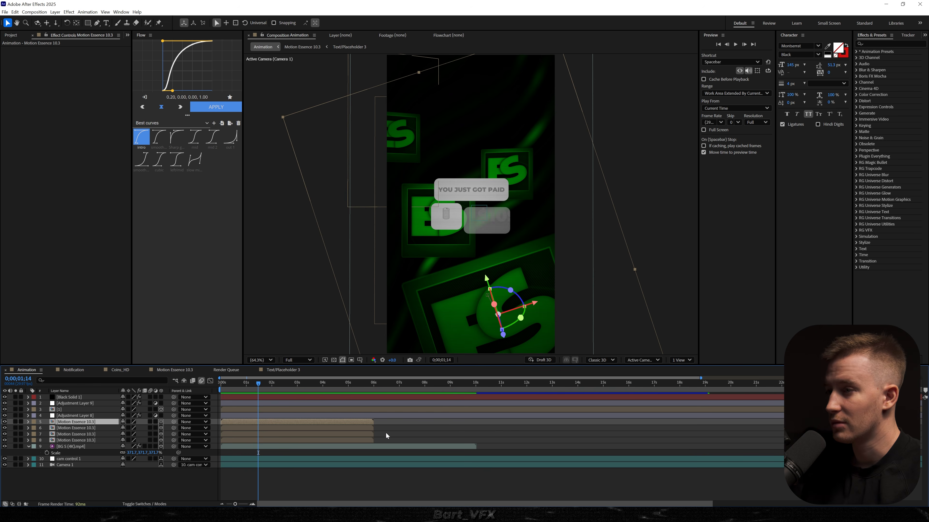
# Step: Apply Deep Glow with Curves to the front tilted polaroid and bend the RGB curve downward to darken its midtones
pyautogui.hotkey('ctrl', 'space')
pyautogui.write('deep')
pyautogui.press('Return')
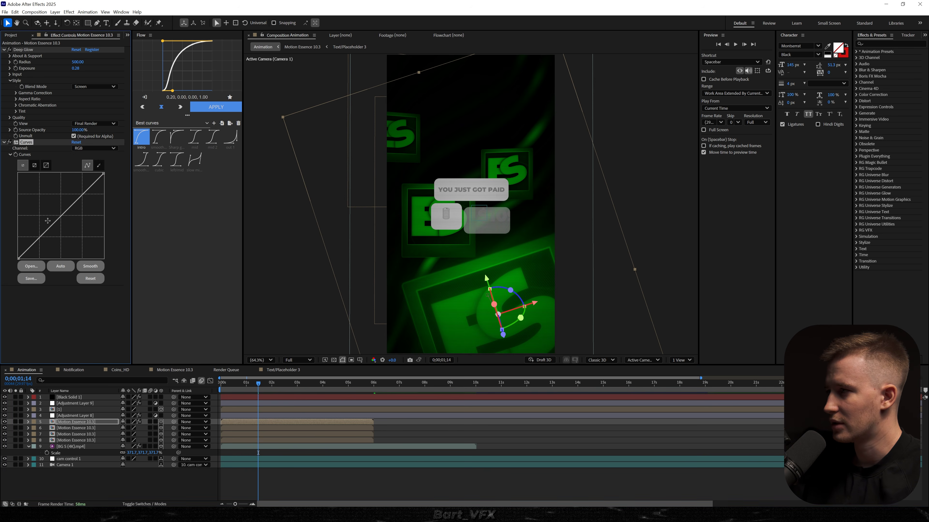
pyautogui.moveTo(48, 227); pyautogui.dragTo(48, 248)
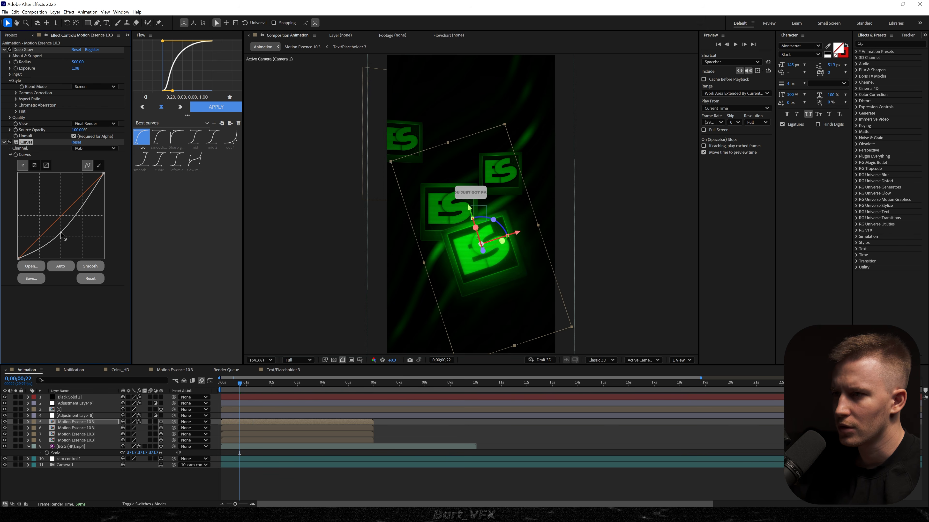
pyautogui.moveTo(60, 237); pyautogui.dragTo(62, 240)
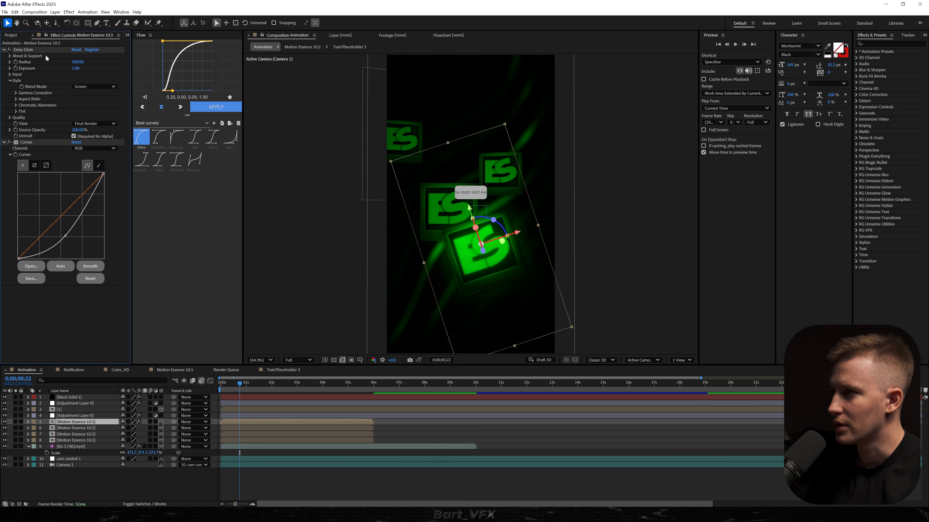
# Step: Paste the Deep Glow and Curves effects onto the other three polaroid layers
pyautogui.click(83, 428)
pyautogui.keyDown('shift'); pyautogui.click(76, 439); pyautogui.keyUp('shift')
pyautogui.hotkey('ctrl', 'v')
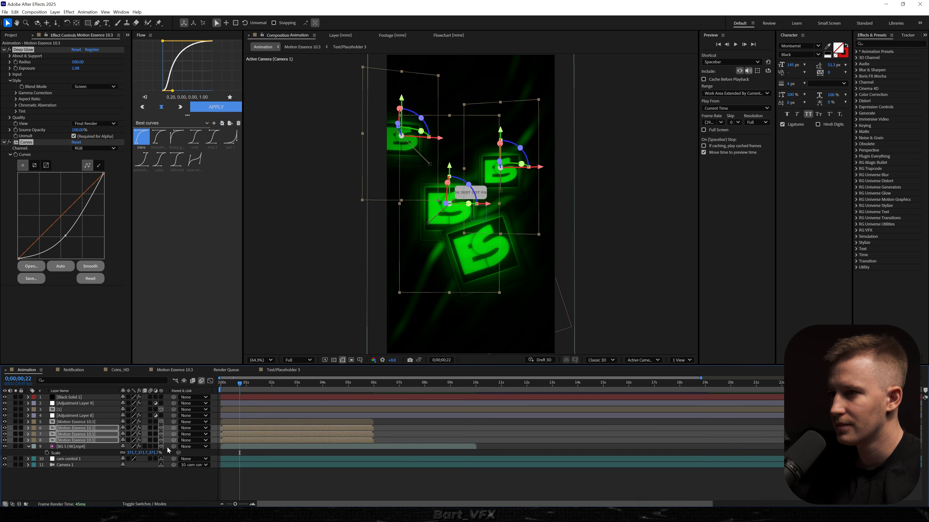
# Step: Create an adjustment layer with the warp 25 preset and place it below the vignette adjustment layer
pyautogui.click(325, 492)
pyautogui.hotkey('ctrl', 'alt', 'y')
pyautogui.hotkey('ctrl', 'space')
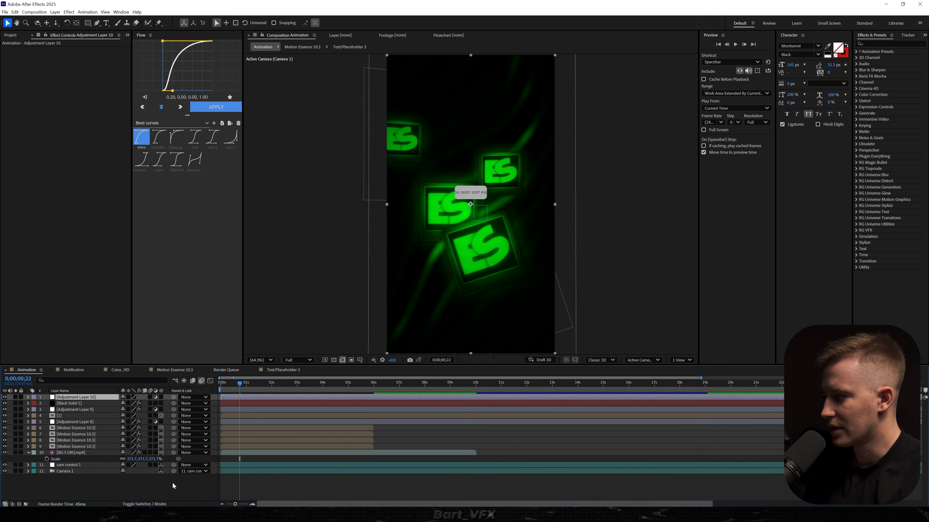
pyautogui.write('25')
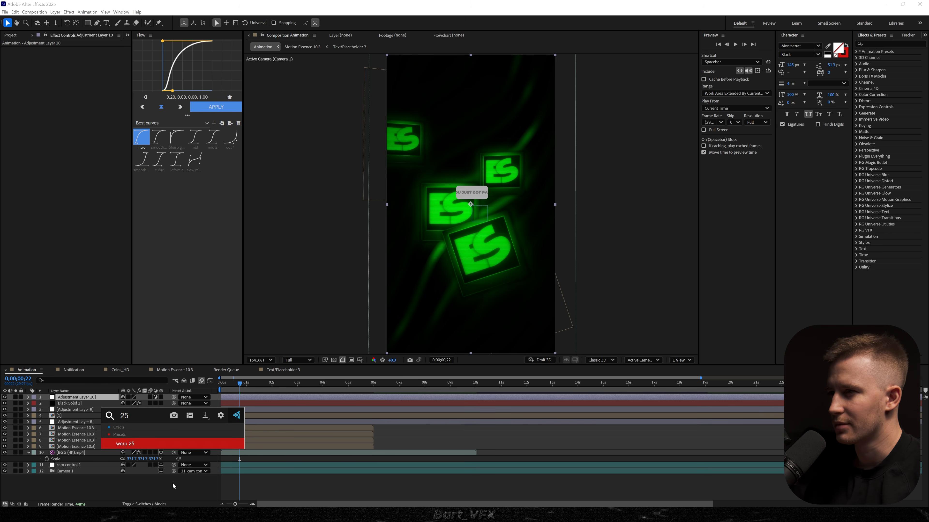
pyautogui.press('Return')
pyautogui.press('Home')
pyautogui.moveTo(75, 397)
pyautogui.mouseDown()
pyautogui.moveTo(67, 415)
pyautogui.moveTo(75, 413)
pyautogui.mouseUp()
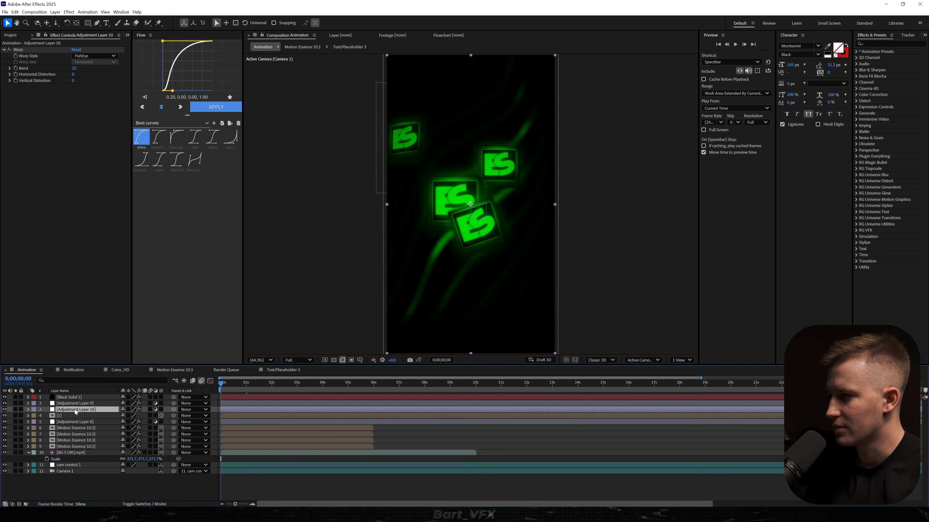
# Step: Rename the fisheye adjustment layer to warp and the CC Vignette adjustment layer to vignette
pyautogui.press('Return')
pyautogui.write('warp')
pyautogui.press('Return')
pyautogui.hotkey('ctrl', 'Up')
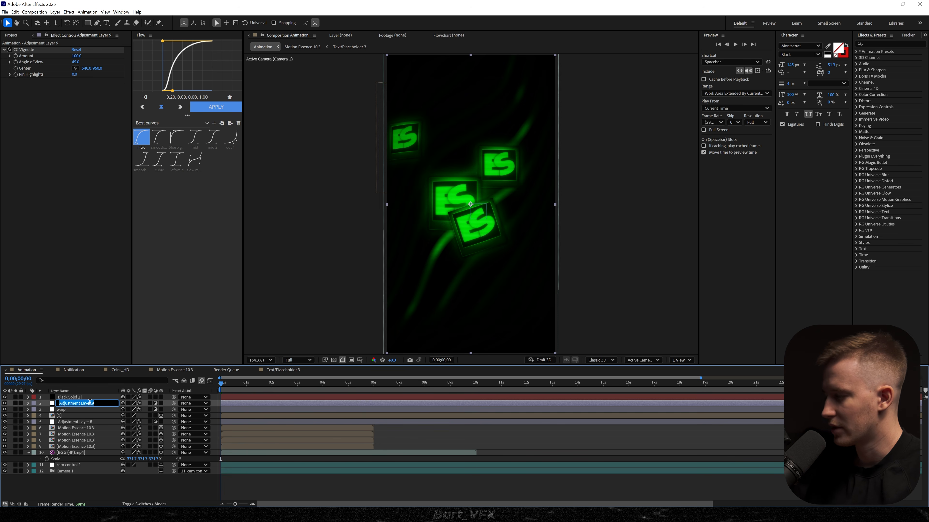
pyautogui.press('Return')
pyautogui.write('vignette')
pyautogui.press('Return')
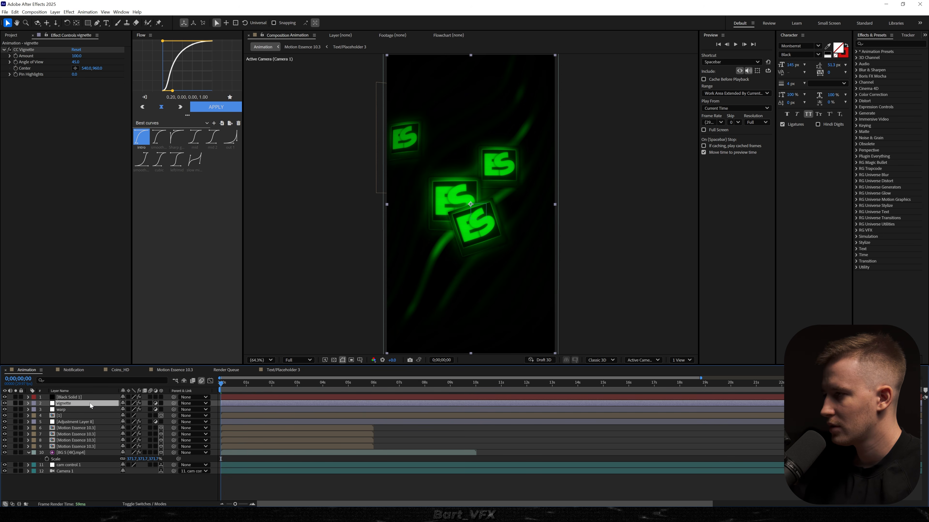
# Step: Rename the grid solid to TV lines and the green adjustment layer to Tint, and preview the animation
pyautogui.hotkey('ctrl', 'Up')
pyautogui.press('Return')
pyautogui.write('TV li')
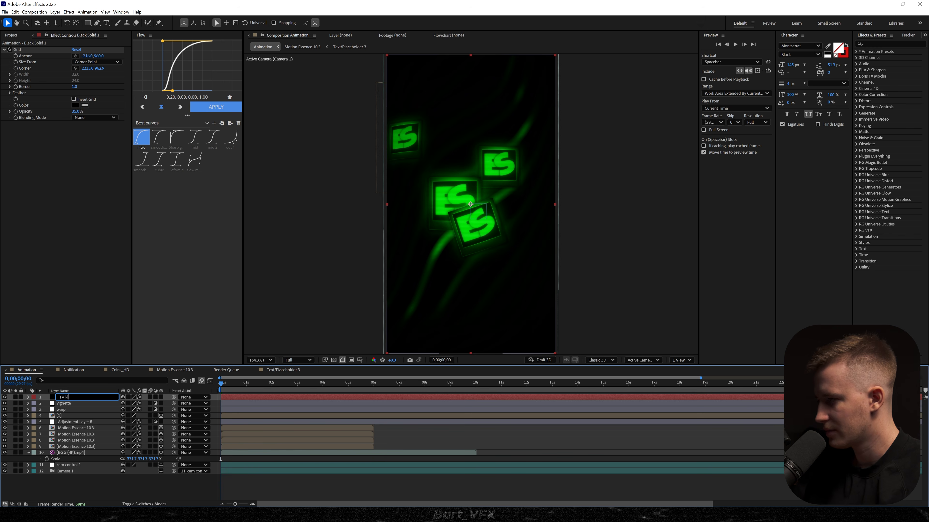
pyautogui.write('nes')
pyautogui.click(85, 422)
pyautogui.press('Return')
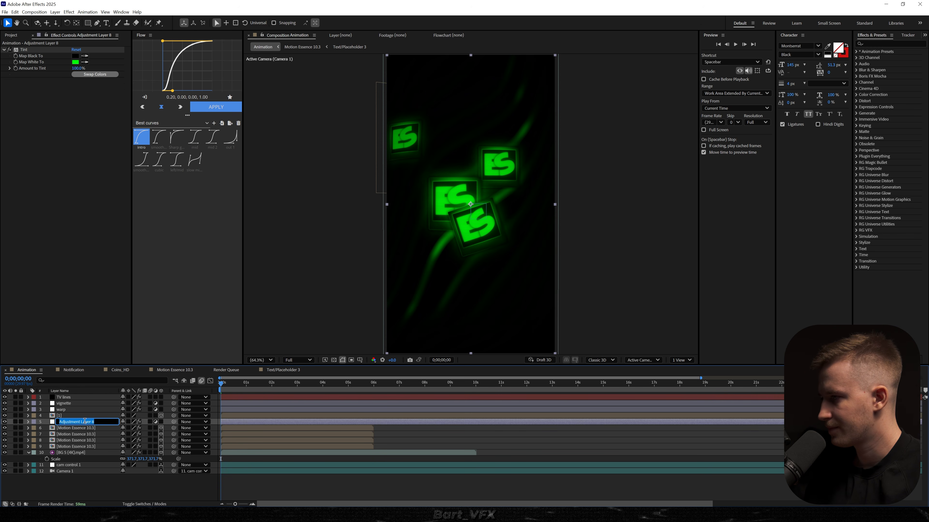
pyautogui.press('space')
# Step: Set the Bend of the warp layer's fisheye effect to 15
pyautogui.click(70, 403)
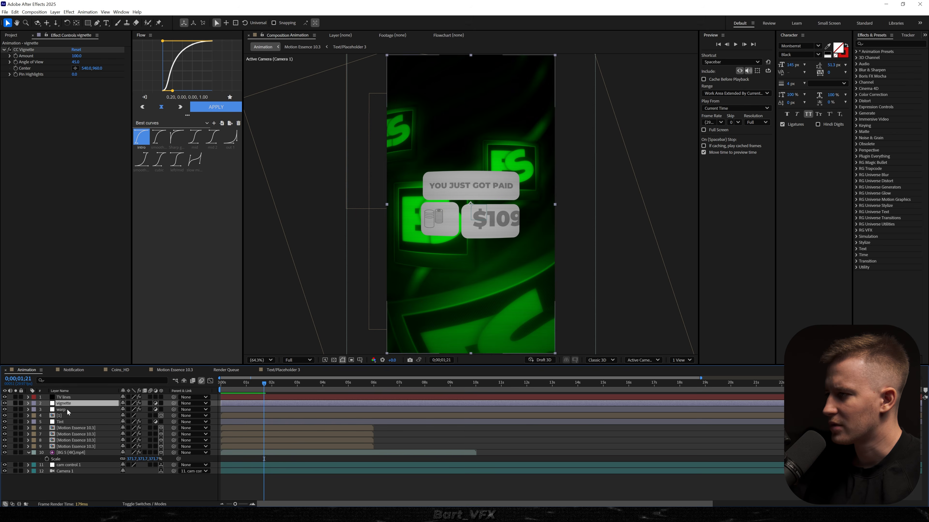
pyautogui.click(67, 409)
pyautogui.click(72, 68)
pyautogui.write('15')
pyautogui.press('Return')
pyautogui.click(32, 476)
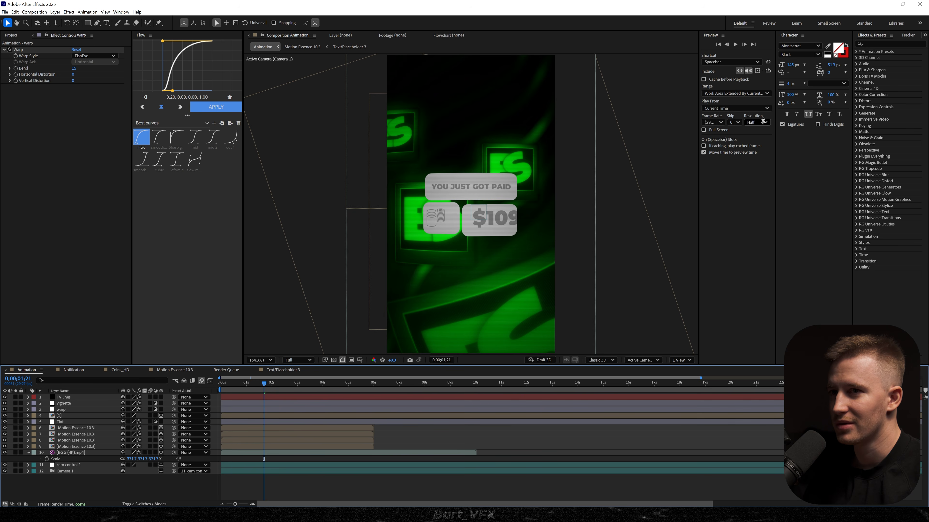
# Step: Lower the viewer resolution to Third and turn on Depth of Field for Camera 1
pyautogui.click(292, 359)
pyautogui.click(291, 367)
pyautogui.click(28, 471)
pyautogui.scroll(-3, 86, 472)
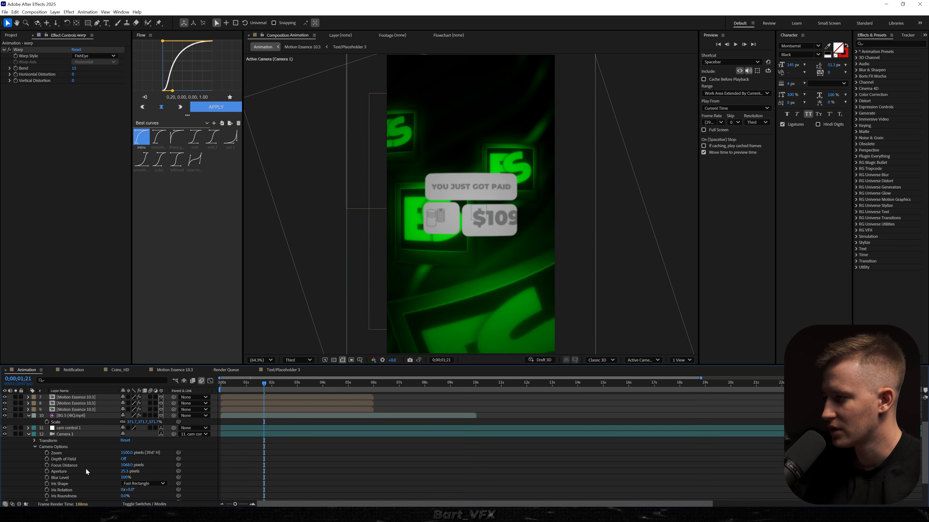
pyautogui.click(123, 460)
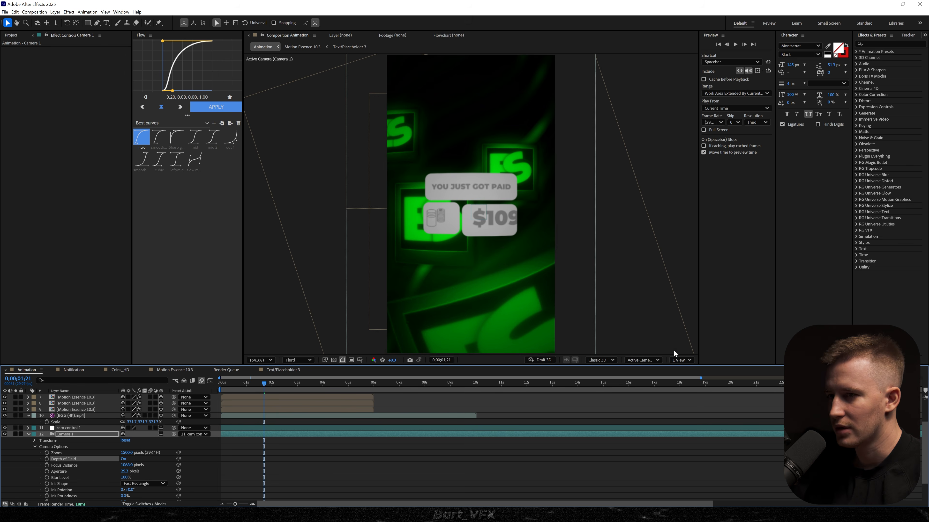
# Step: Show two views side by side and set Camera 1's Focus Distance to about 1502 pixels, level with the notification
pyautogui.click(684, 380)
pyautogui.press('c')
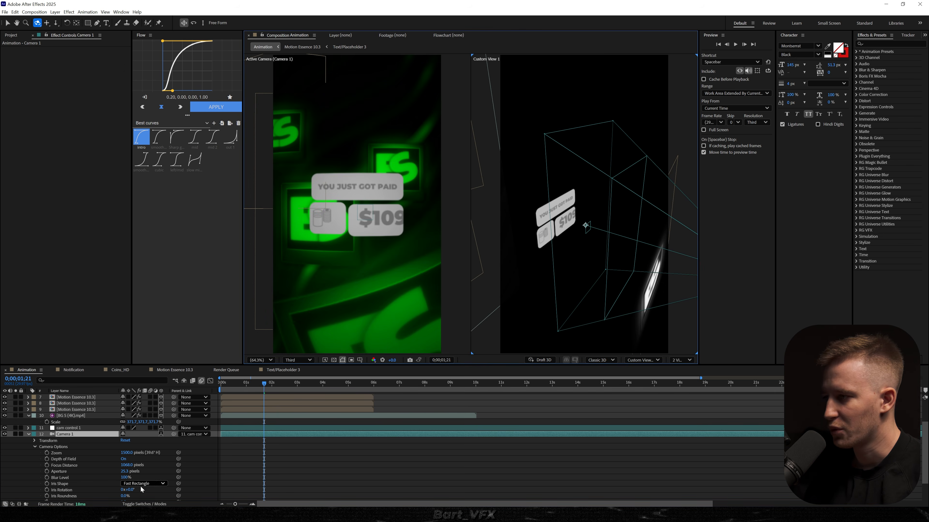
pyautogui.moveTo(126, 465); pyautogui.dragTo(252, 455)
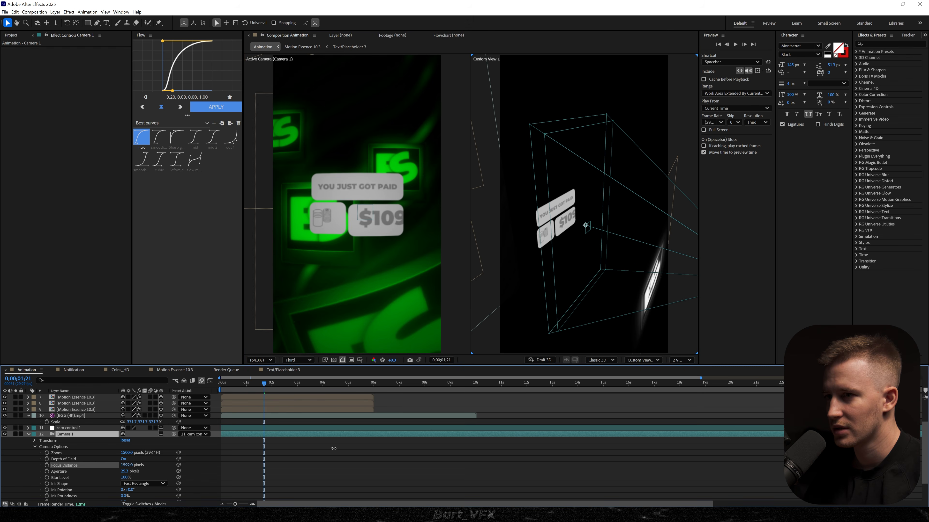
pyautogui.moveTo(331, 450); pyautogui.dragTo(322, 450)
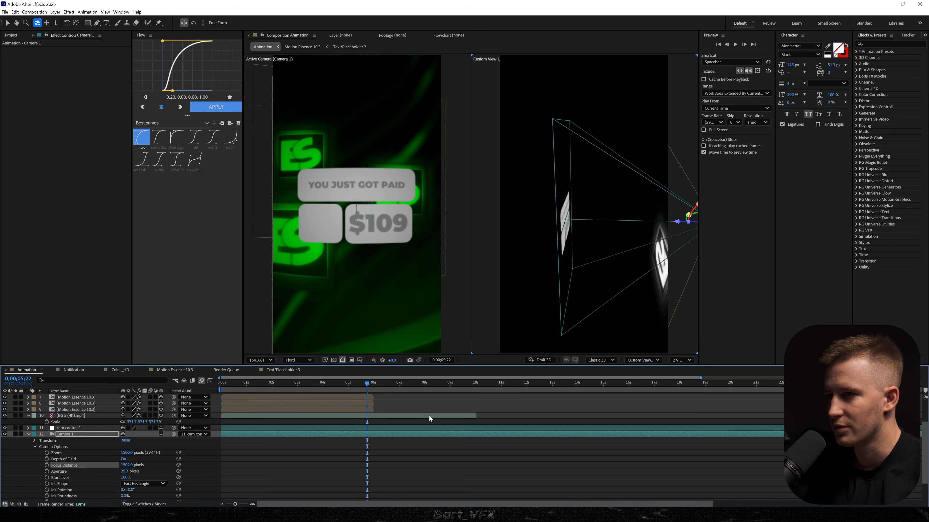
# Step: Set Camera 1's Aperture to 200 pixels and preview the depth blur from the start
pyautogui.click(125, 472)
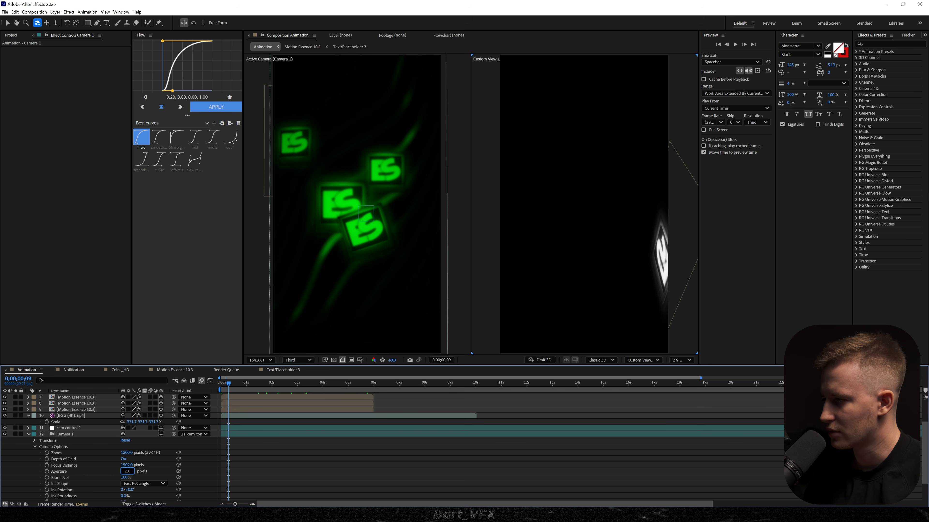
pyautogui.write('0')
pyautogui.press('Return')
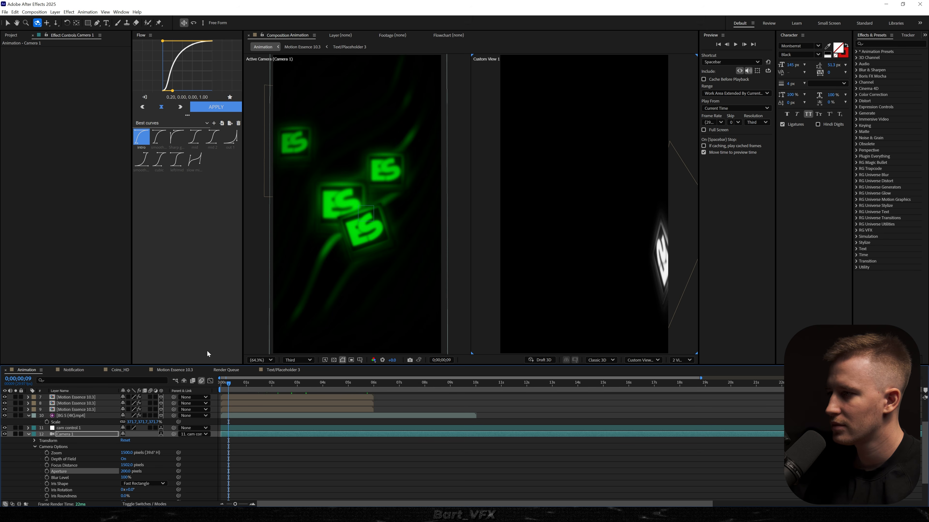
pyautogui.moveTo(234, 384); pyautogui.dragTo(211, 417)
pyautogui.press('space')
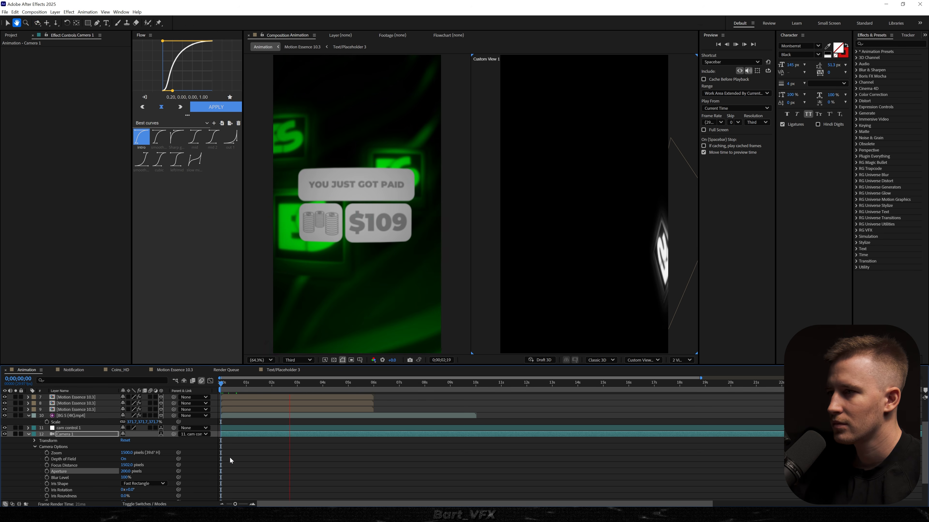
pyautogui.press('space')
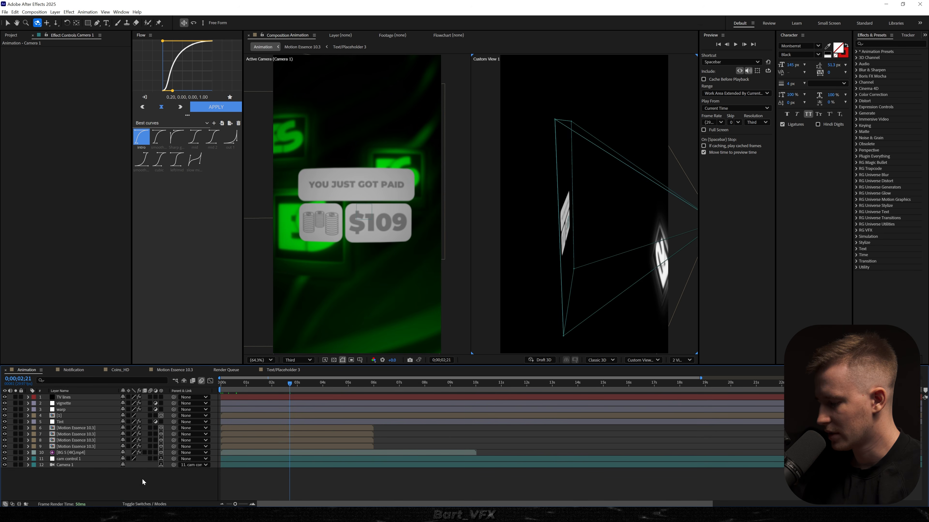
# Step: Add an adjustment layer named Posterize Time and apply the Posterize Time effect with a Frame Rate of 12
pyautogui.hotkey('ctrl', 'alt', 'y')
pyautogui.press('Return')
pyautogui.write('Posterize Time')
pyautogui.press('Return')
pyautogui.hotkey('ctrl', 'space')
pyautogui.write('poster')
pyautogui.press('Down')
pyautogui.press('Return')
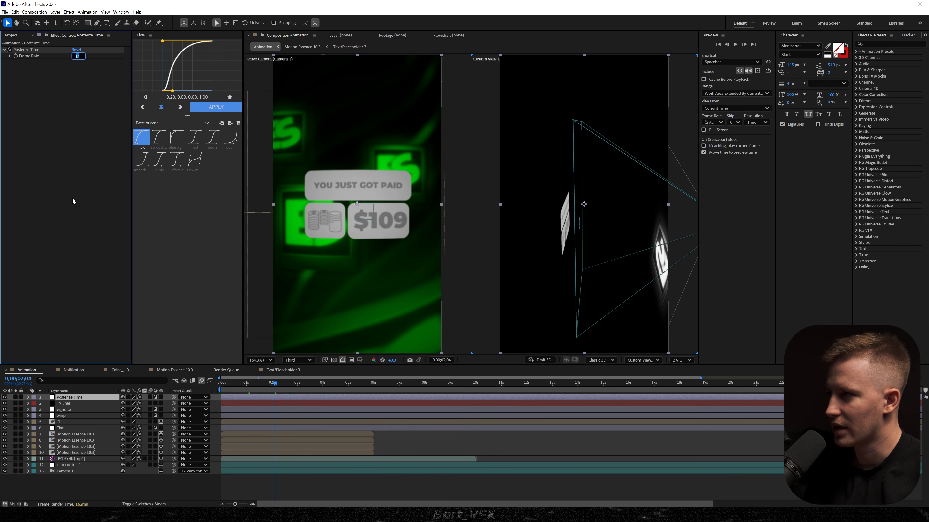
pyautogui.press('Return')
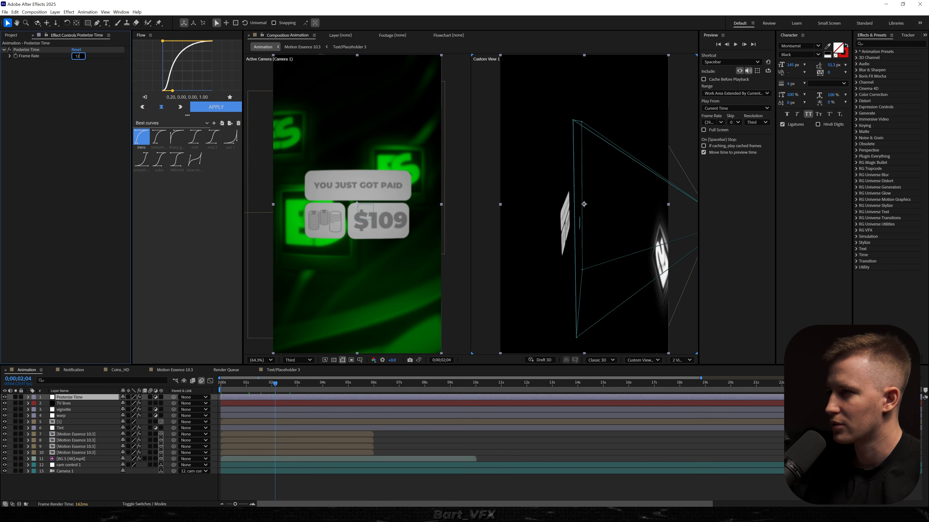
# Step: Enable motion blur on the notification, Motion Essence and background clip layers, and preview the animation from the start
pyautogui.moveTo(247, 387); pyautogui.dragTo(220, 387)
pyautogui.moveTo(150, 434)
pyautogui.mouseDown()
pyautogui.moveTo(150, 457)
pyautogui.moveTo(151, 423)
pyautogui.mouseUp()
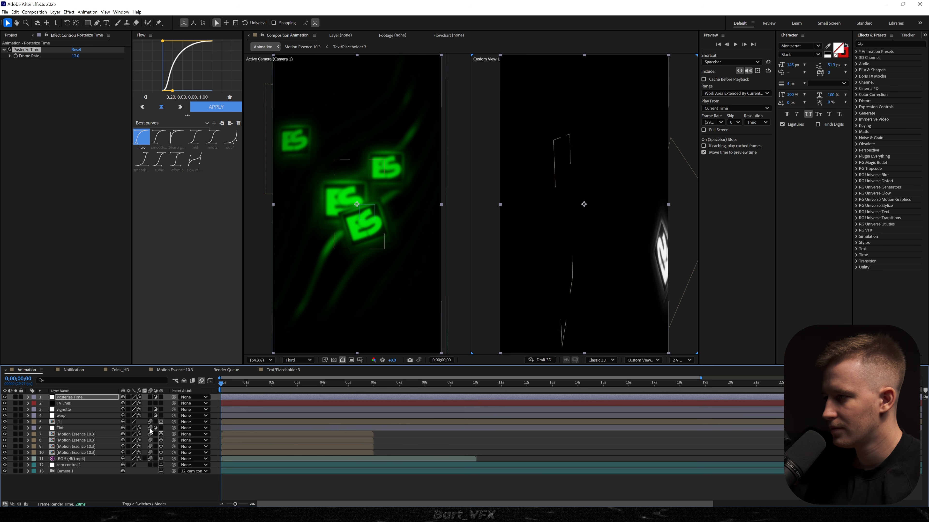
pyautogui.press('space')
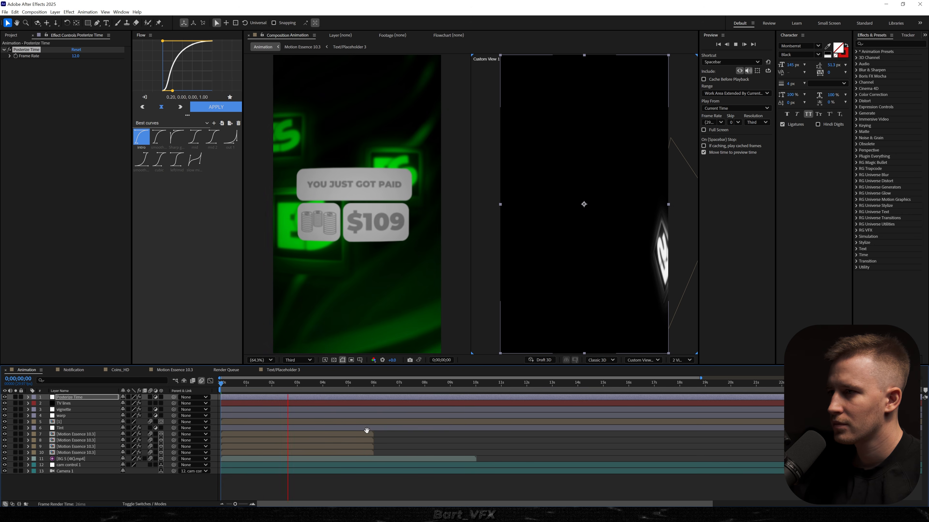
pyautogui.press('space')
# Step: Bring 1 Jitter BG (HD) from the Pro Edit Pack's Animated Backgrounds > 3 Jitter > HD folder into the Animation composition as the uppermost layer
pyautogui.click(340, 488)
pyautogui.moveTo(0, 215); pyautogui.dragTo(487, 187)
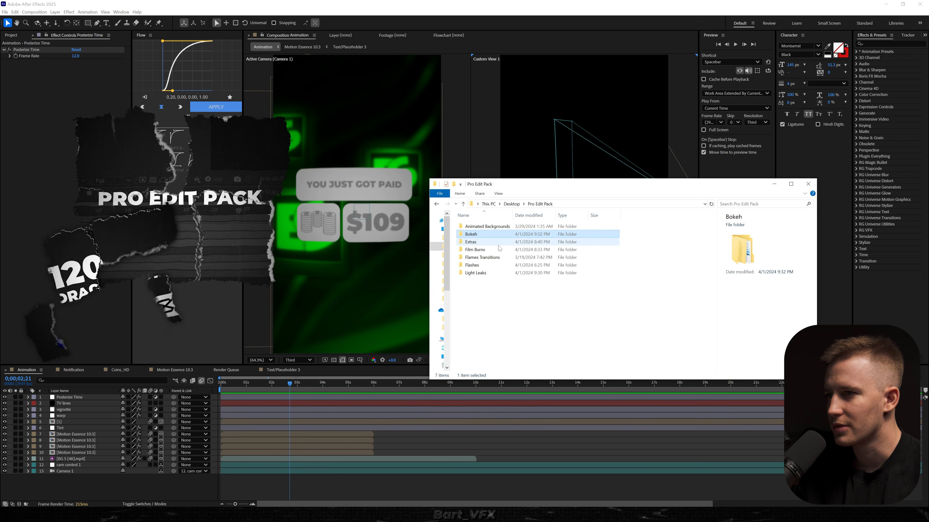
pyautogui.click(504, 229)
pyautogui.doubleClick(505, 229)
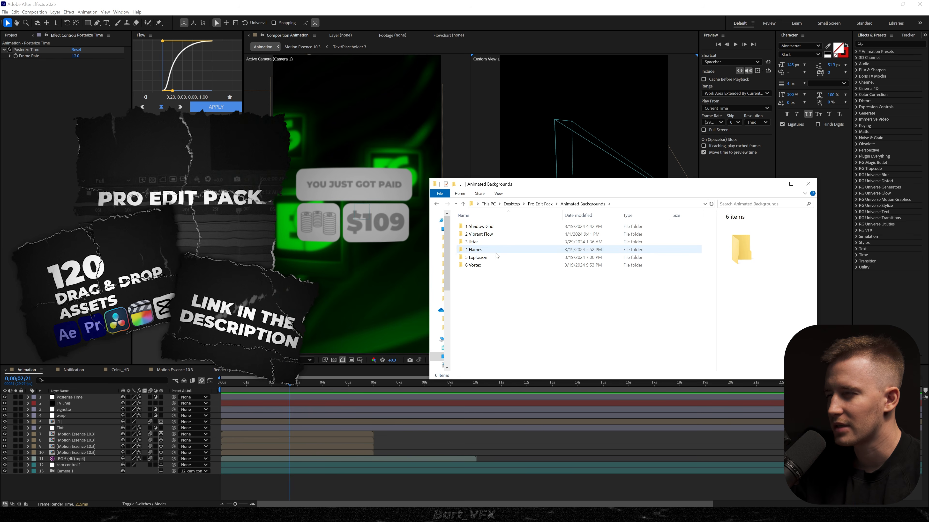
pyautogui.doubleClick(480, 244)
pyautogui.doubleClick(472, 233)
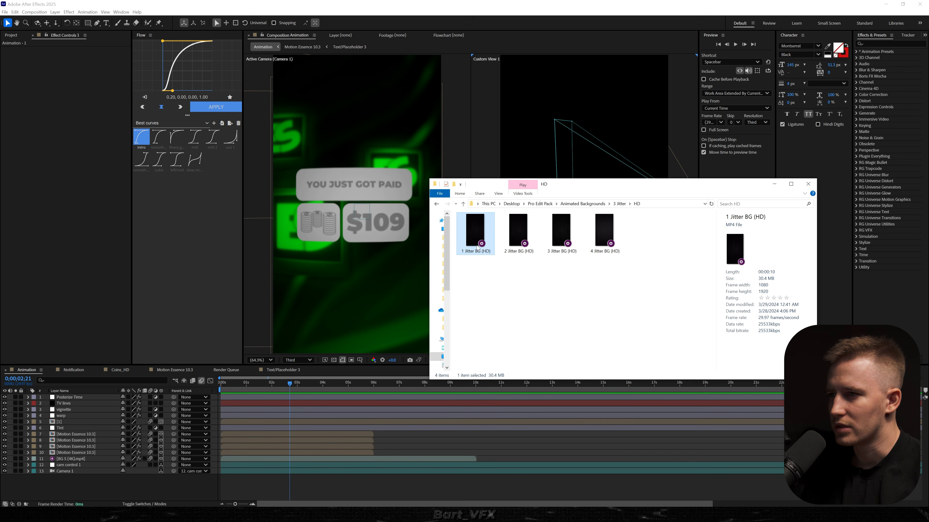
pyautogui.moveTo(364, 366); pyautogui.dragTo(360, 351)
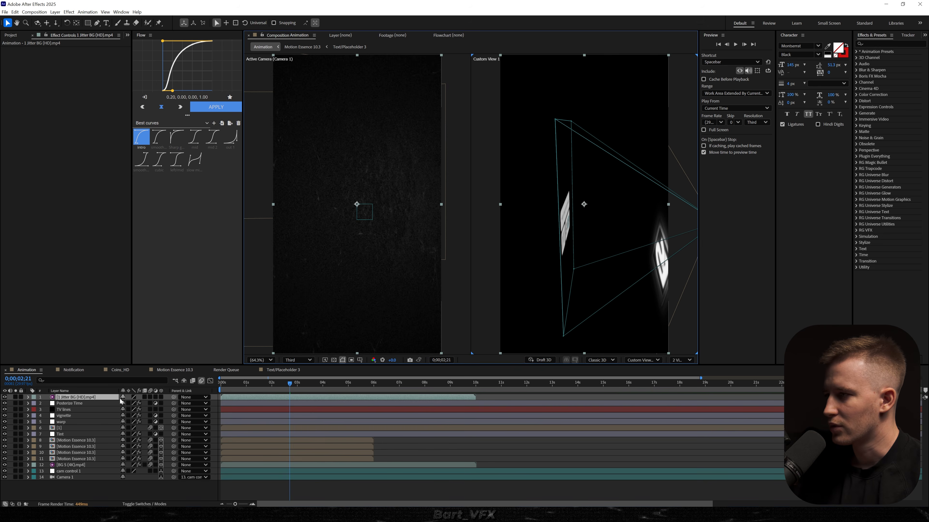
# Step: Set the Jitter BG layer's blending mode to Screen and inspect the texture up close over the notification
pyautogui.press('F4')
pyautogui.click(132, 397)
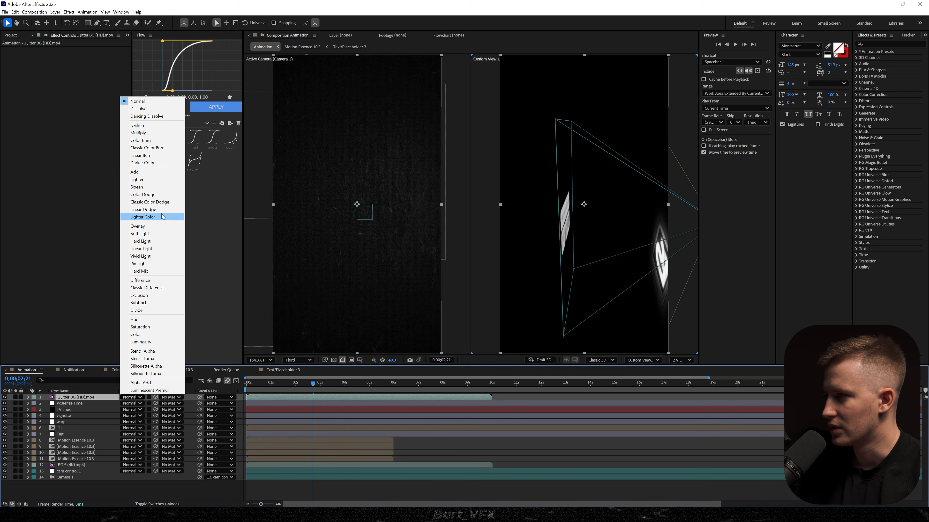
pyautogui.click(152, 187)
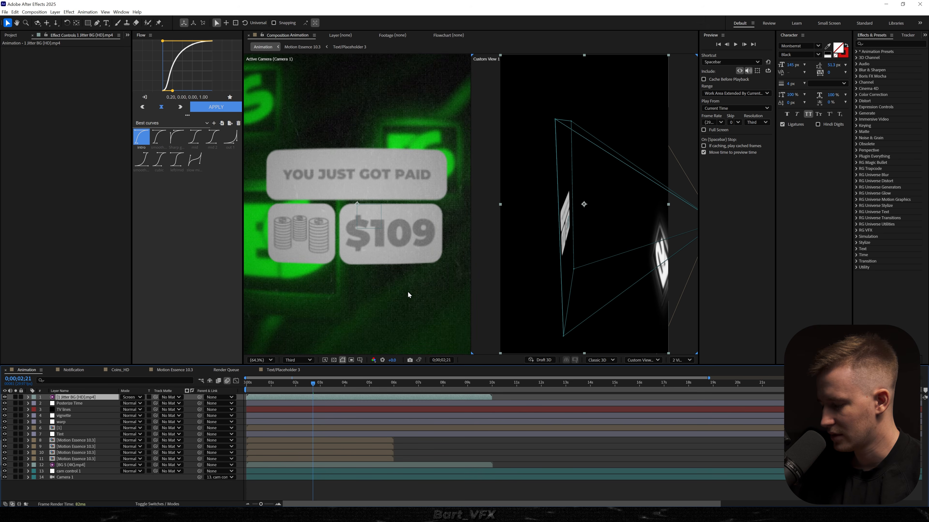
pyautogui.scroll(2, 408, 291)
pyautogui.press('h')
pyautogui.moveTo(407, 291); pyautogui.dragTo(393, 263)
pyautogui.scroll(-1, 377, 228)
pyautogui.moveTo(369, 211); pyautogui.dragTo(438, 270)
pyautogui.press('v')
pyautogui.hotkey('shift', '/')
# Step: Preview the textured animation from the start and switch the viewer back to 1 View
pyautogui.click(265, 388)
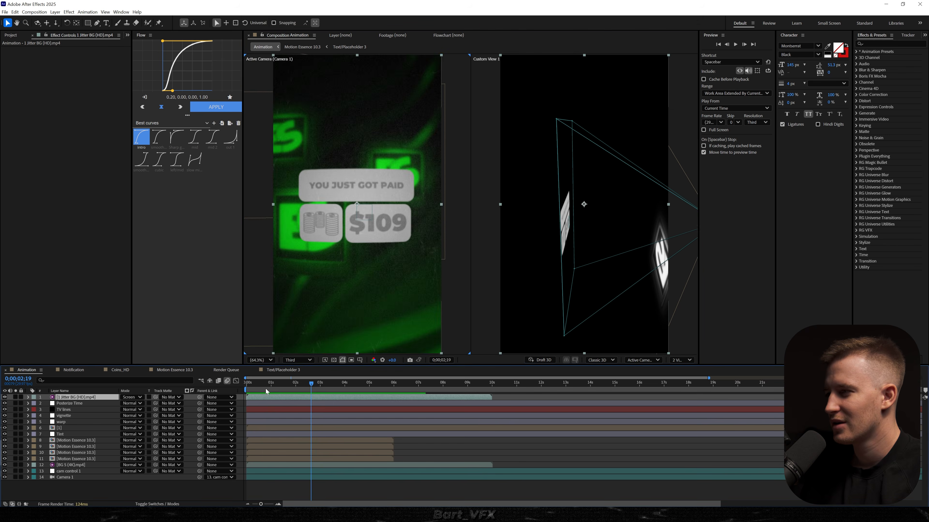
pyautogui.press('Home')
pyautogui.press('space')
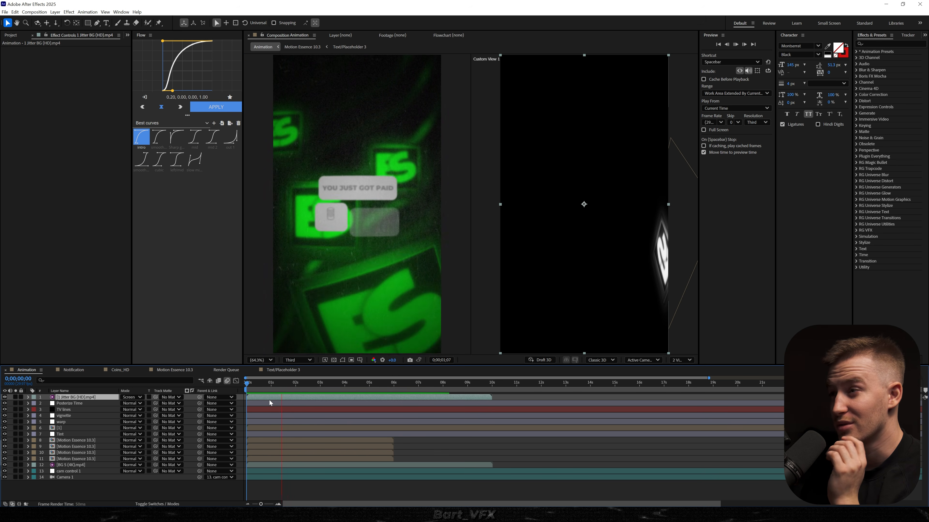
pyautogui.press('space')
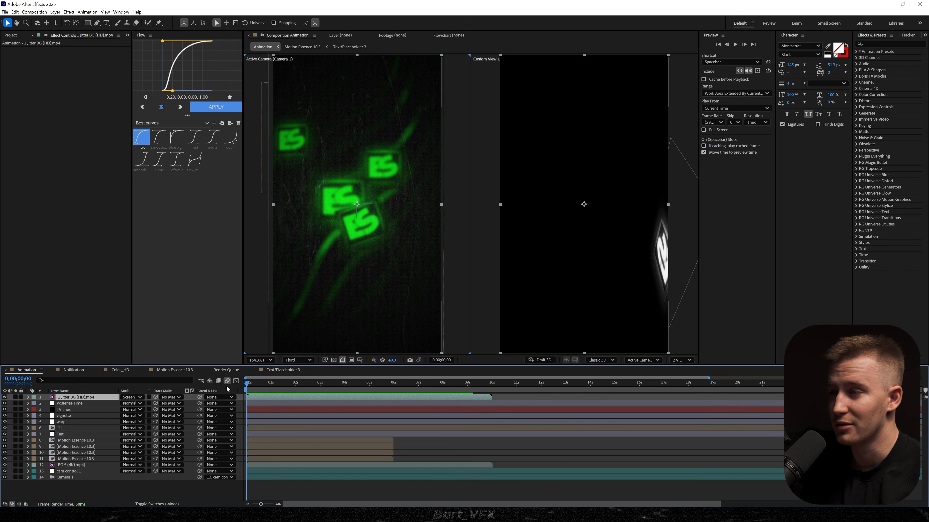
pyautogui.click(681, 361)
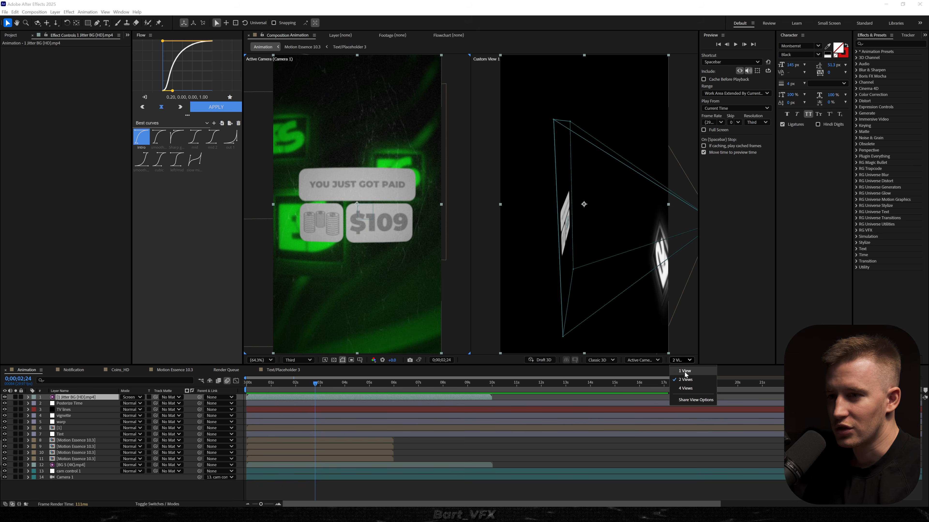
pyautogui.click(685, 375)
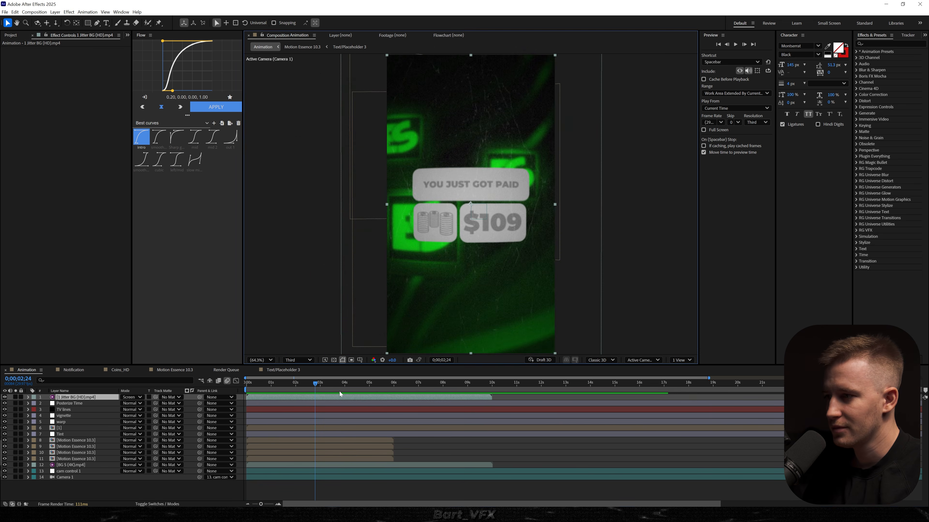
# Step: Add an Inner Shadow layer style to the notification layer [1]
pyautogui.click(339, 391)
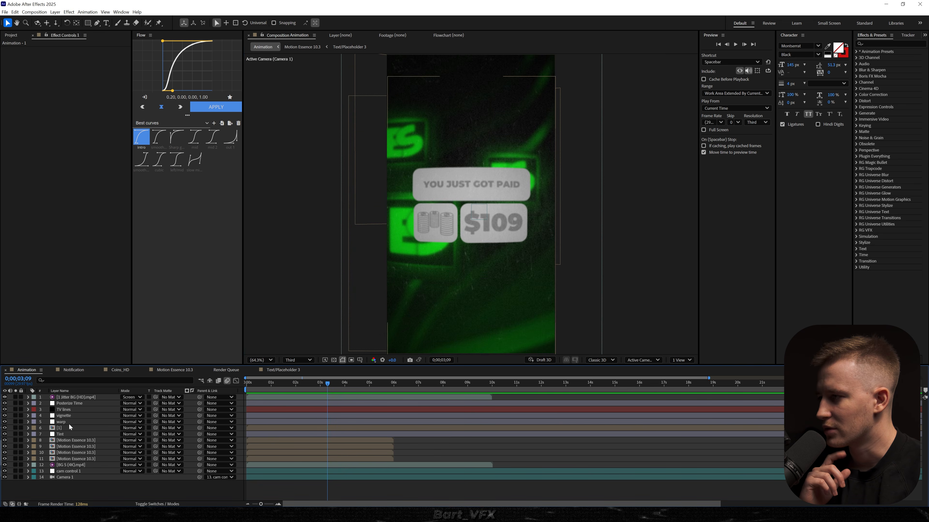
pyautogui.click(69, 424)
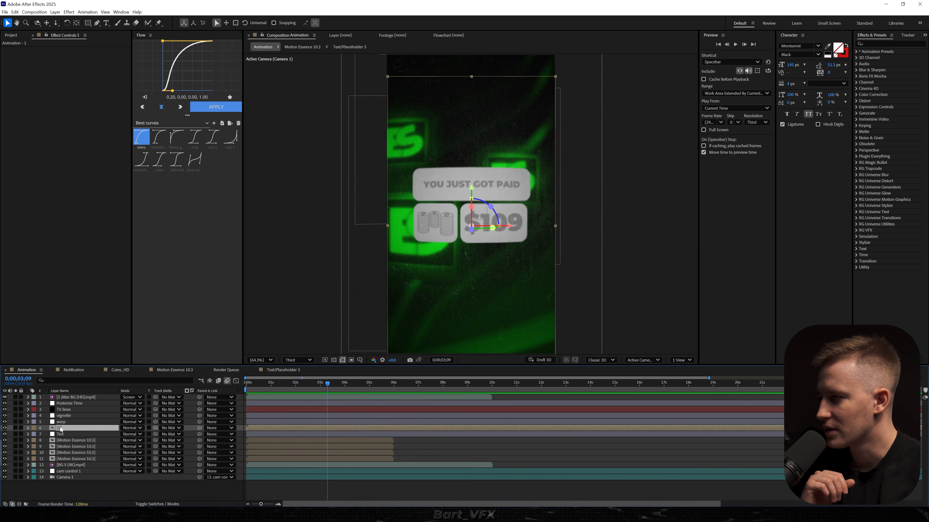
pyautogui.rightClick(70, 425)
pyautogui.click(157, 349)
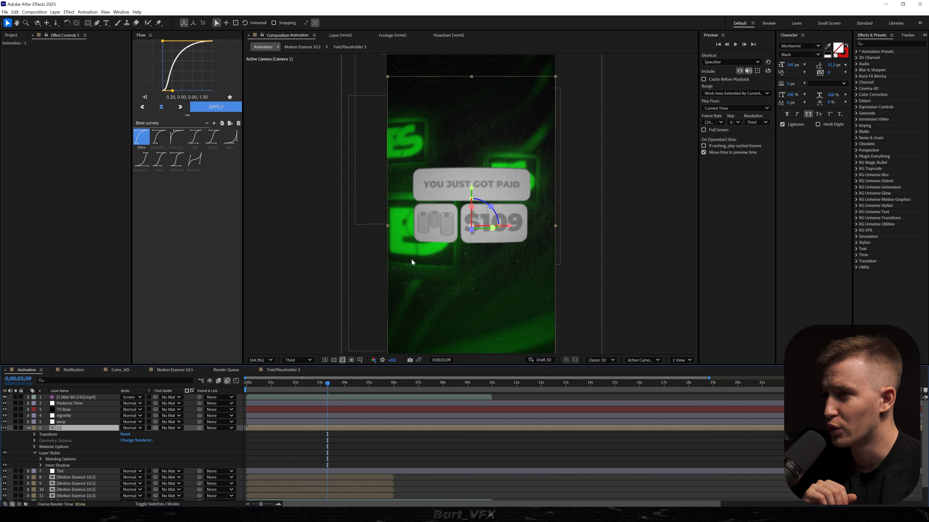